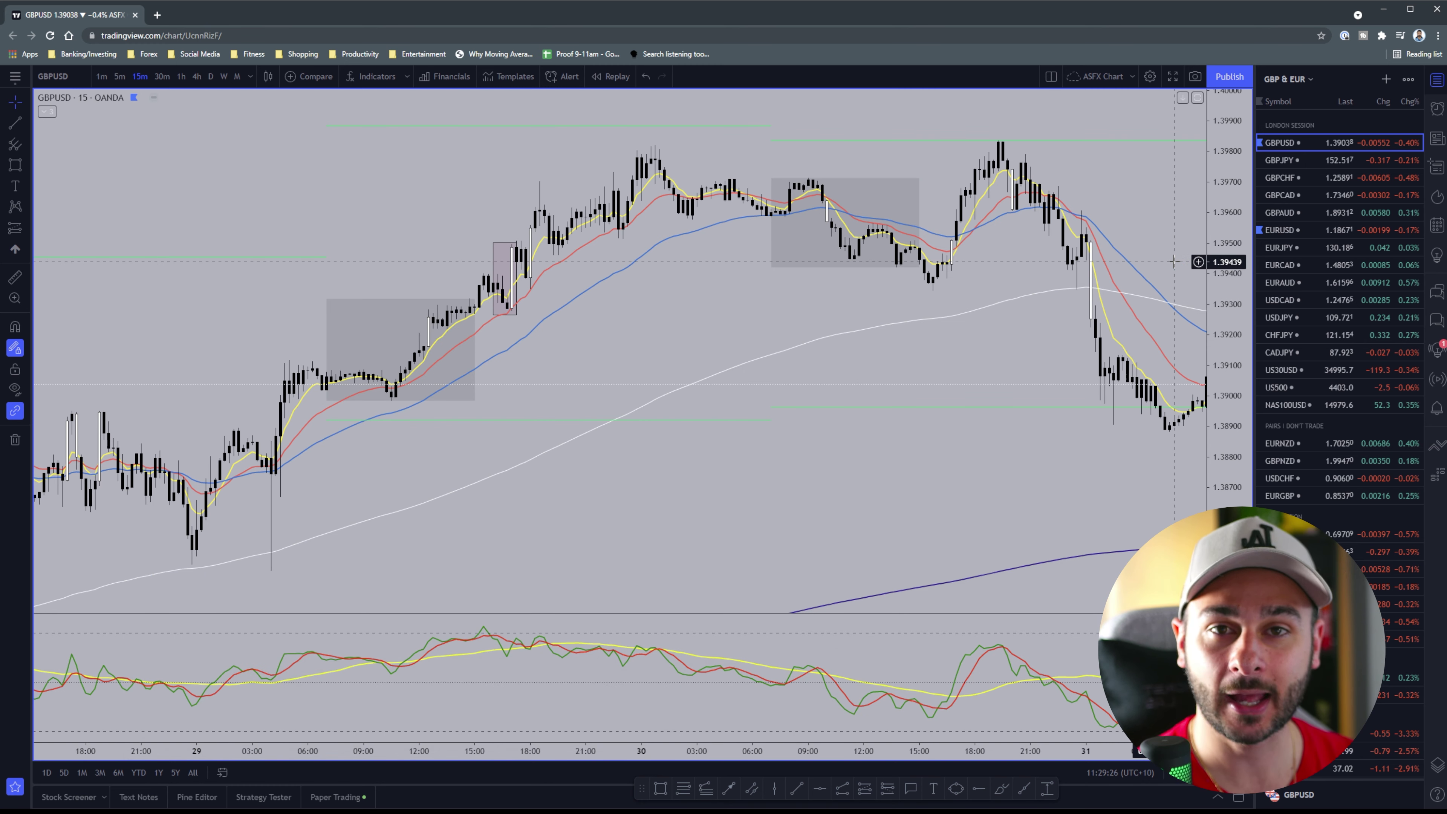
# Step: Start a bar replay of the GBPUSD 15-minute chart from the tall white candle at 17:00 on 07/29/21
pyautogui.moveTo(388, 188); pyautogui.dragTo(662, 261)
pyautogui.scroll(8, 633, 212)
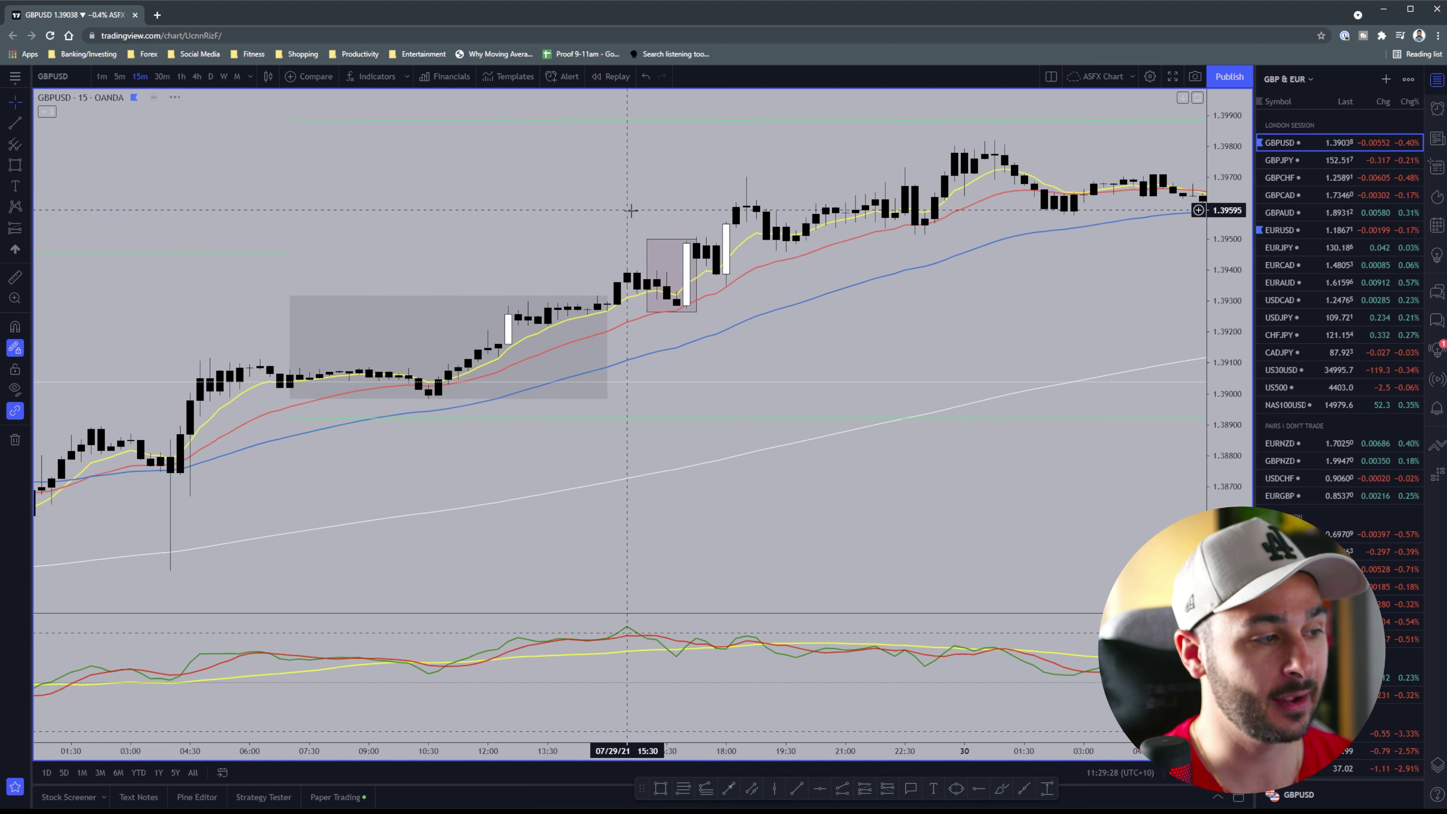
pyautogui.moveTo(631, 211); pyautogui.dragTo(515, 222)
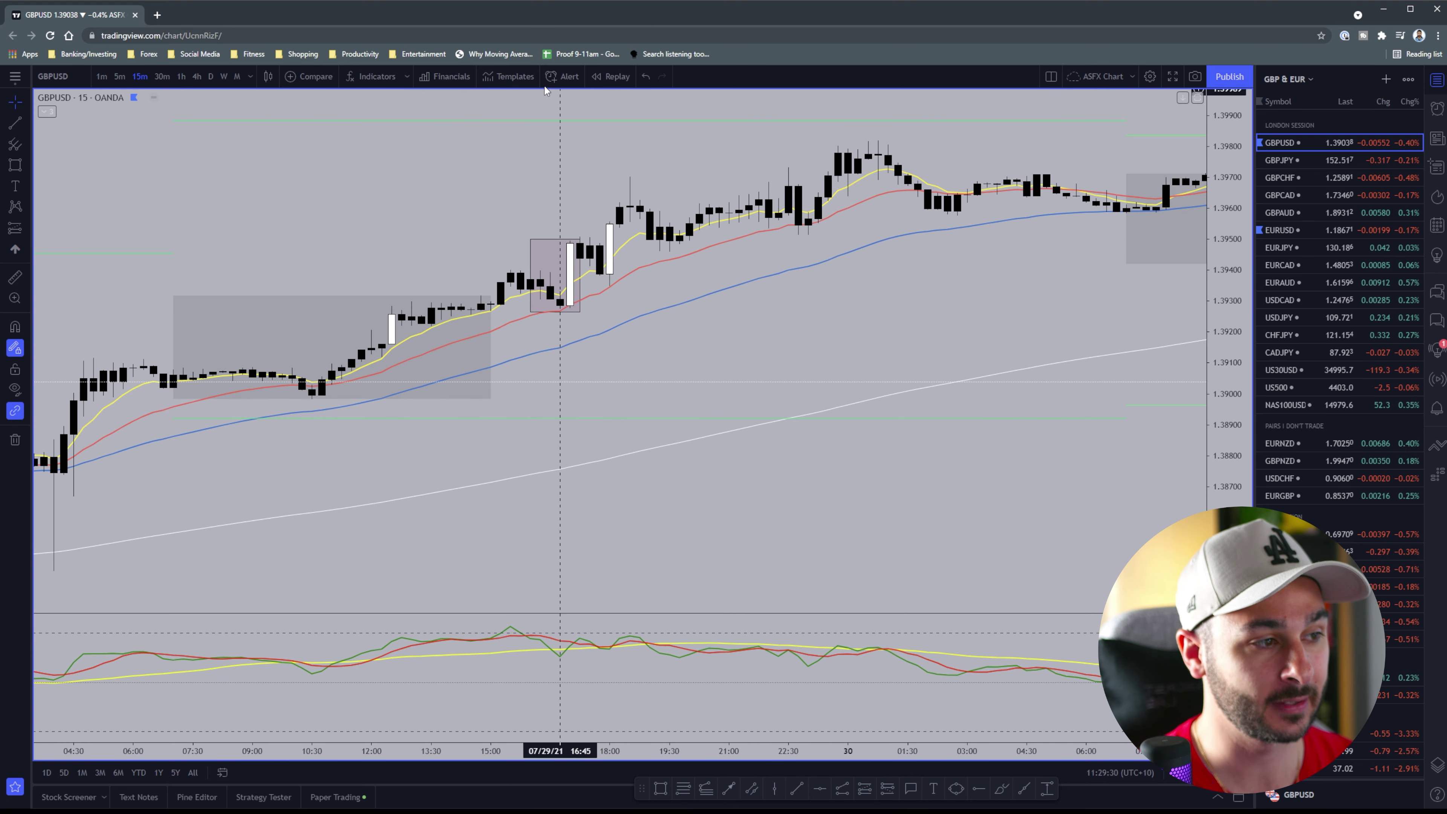
pyautogui.click(608, 84)
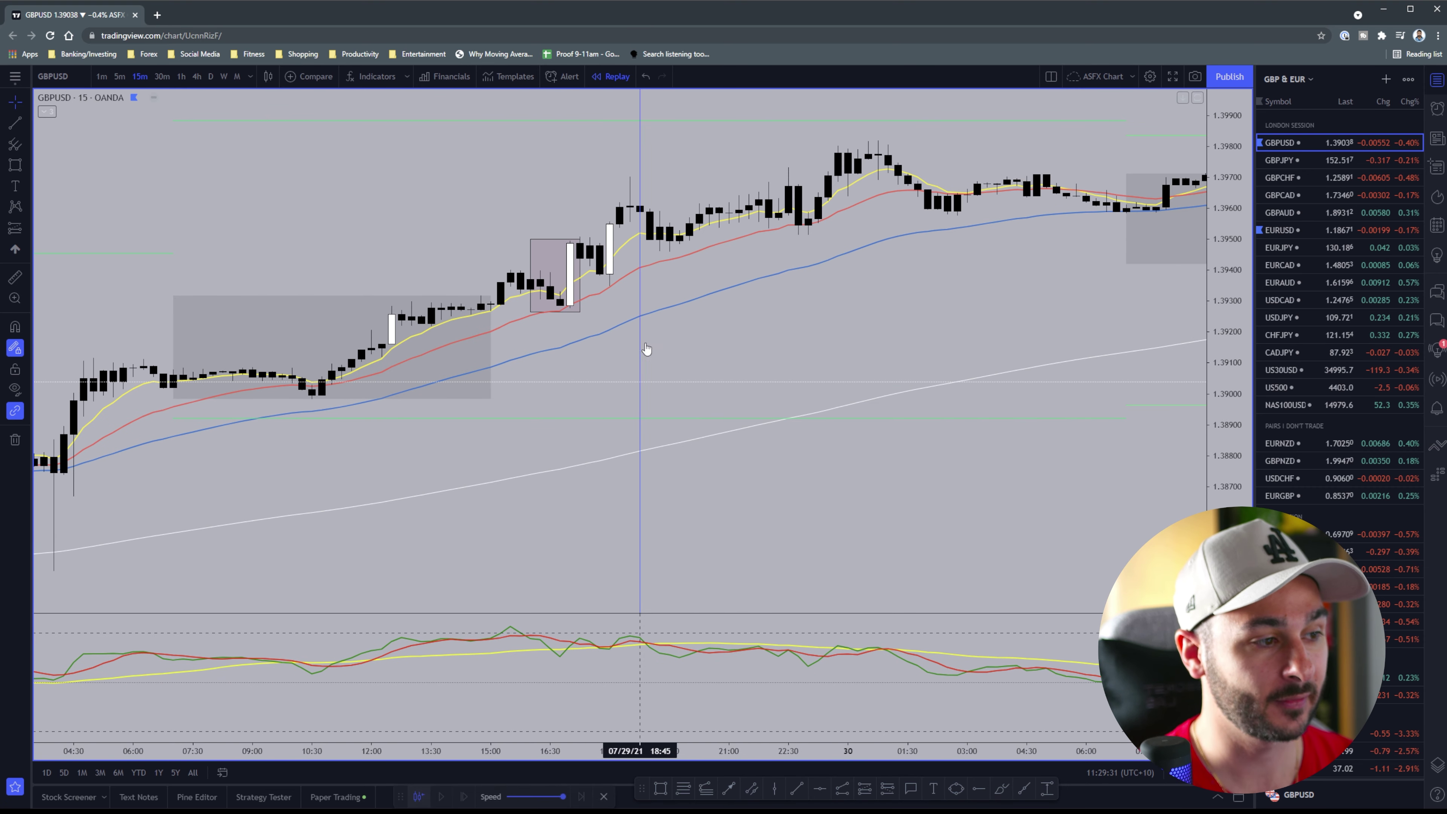
pyautogui.click(579, 296)
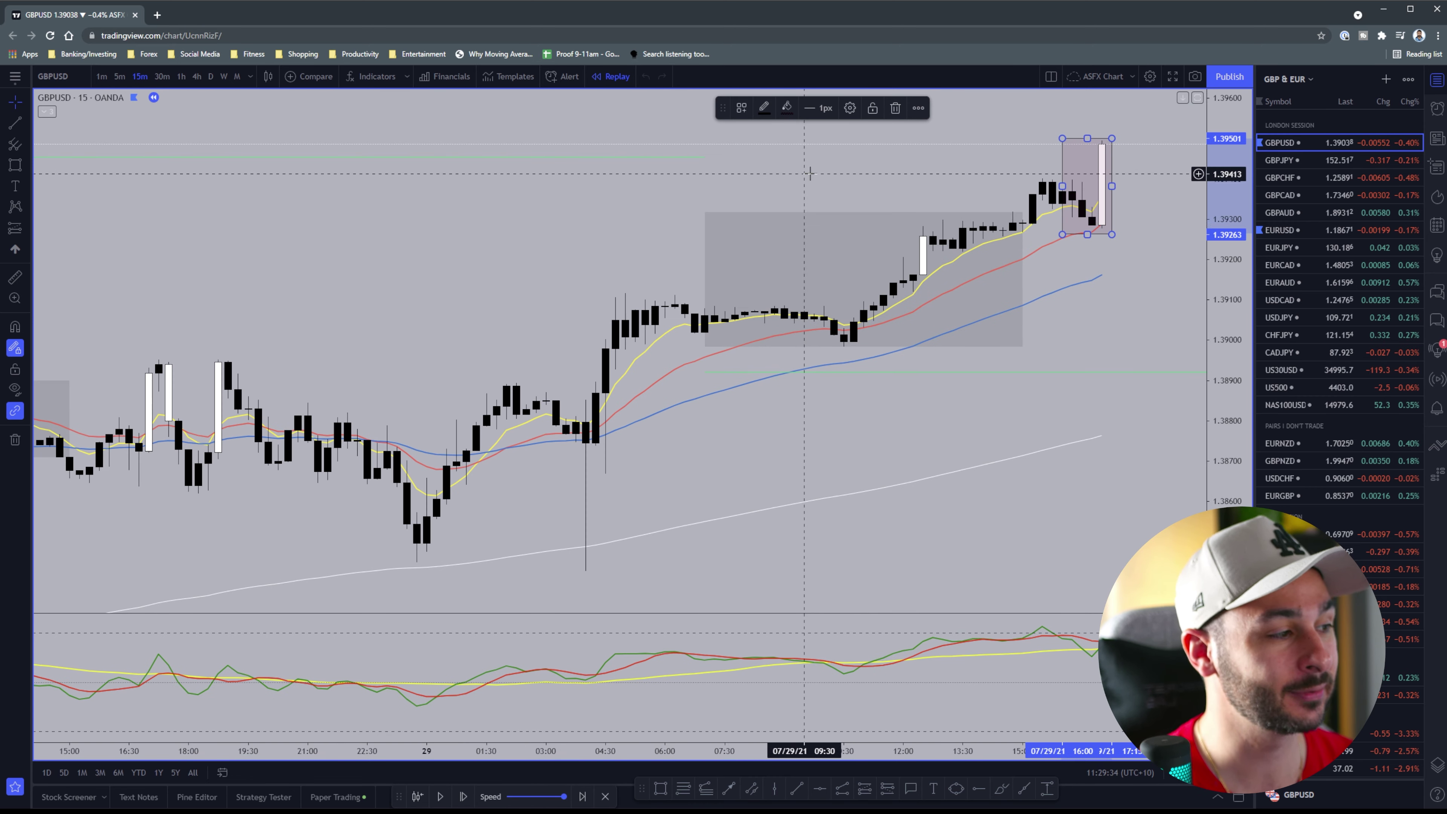
# Step: Try to draw an arrow from about 1.39238 at 00:45 down across the candles toward the white moving average
pyautogui.moveTo(806, 174); pyautogui.dragTo(577, 200)
pyautogui.scroll(1, 878, 290)
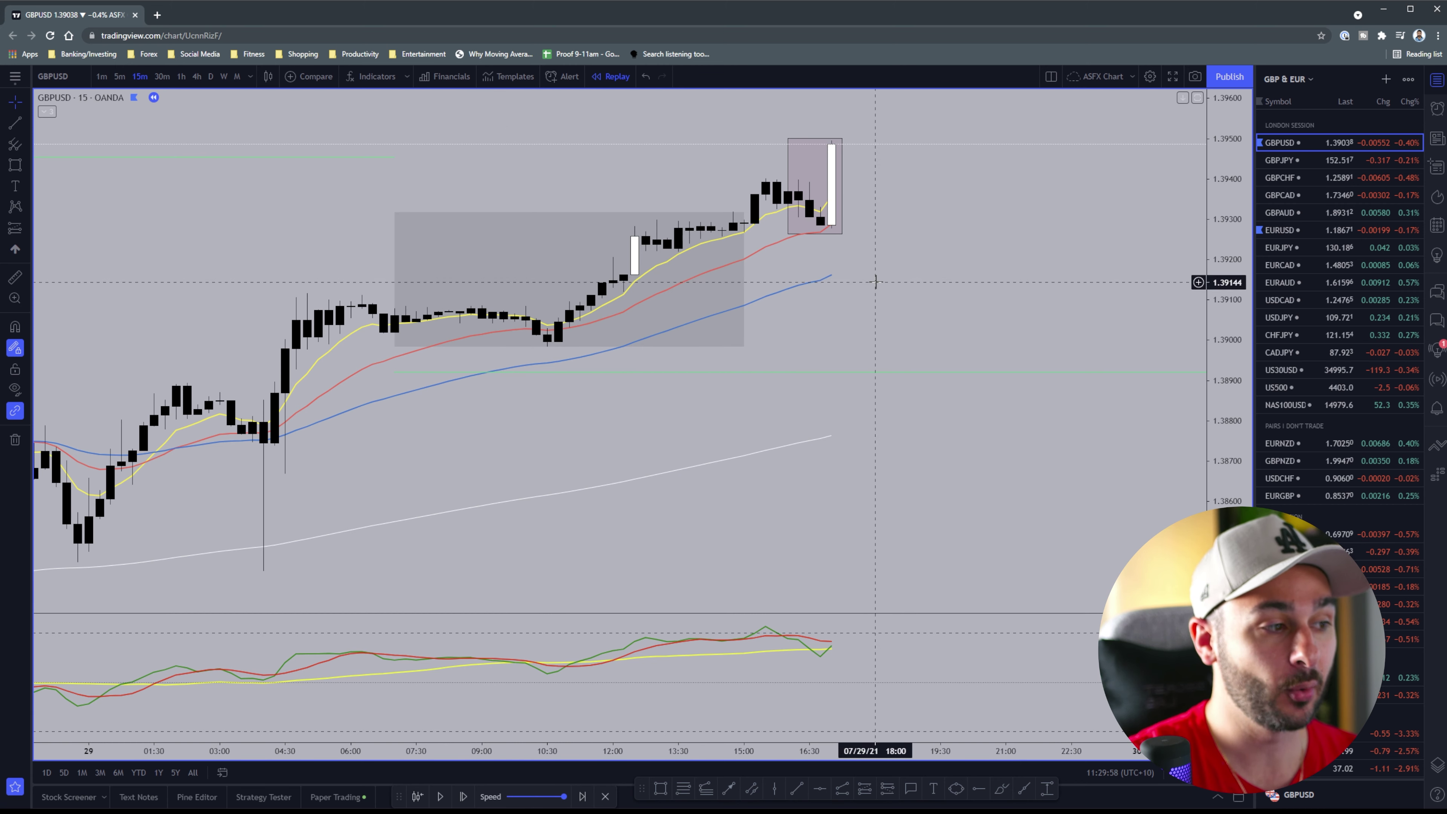
pyautogui.moveTo(908, 285); pyautogui.dragTo(943, 284)
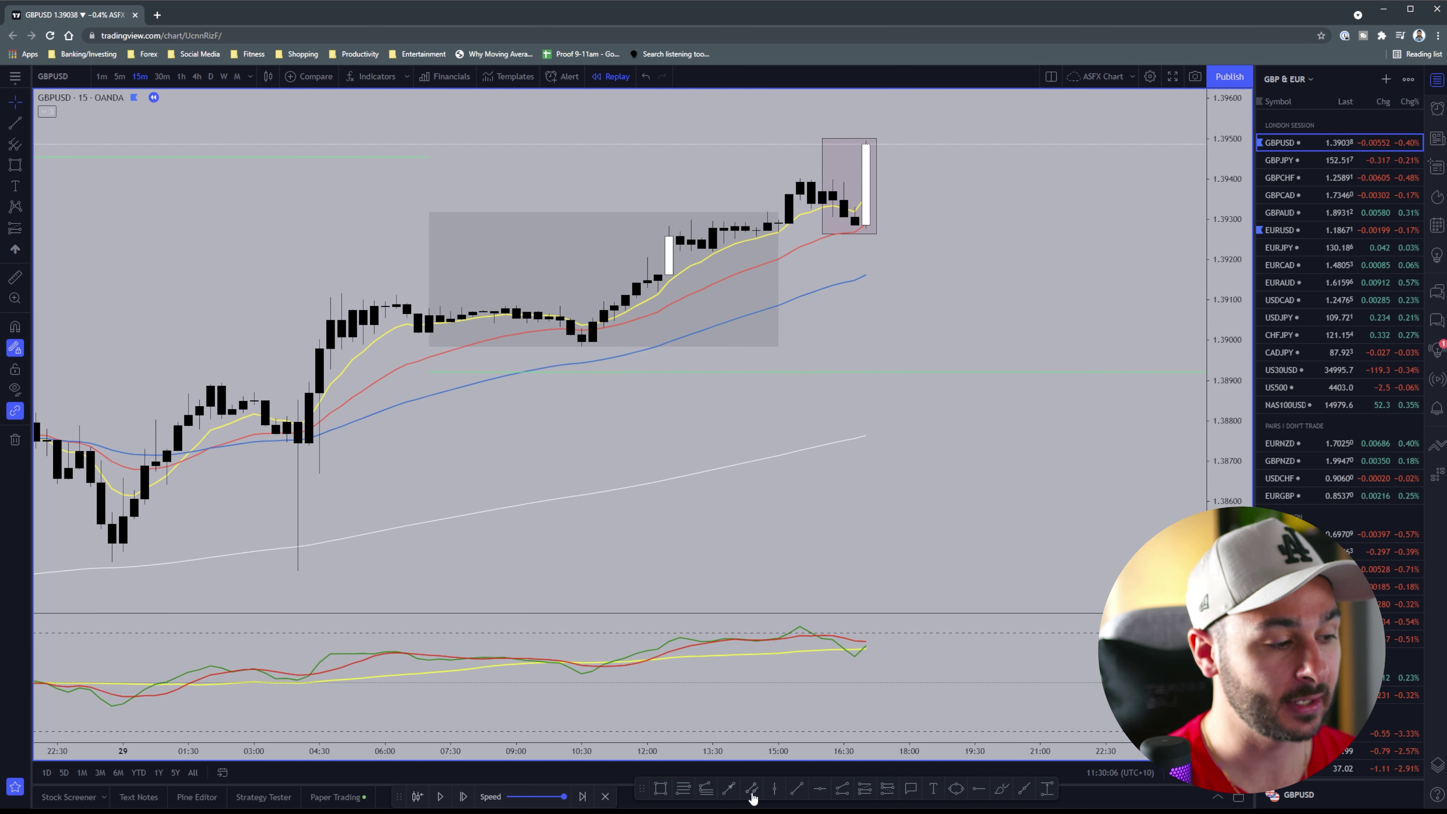
pyautogui.click(728, 789)
pyautogui.click(156, 244)
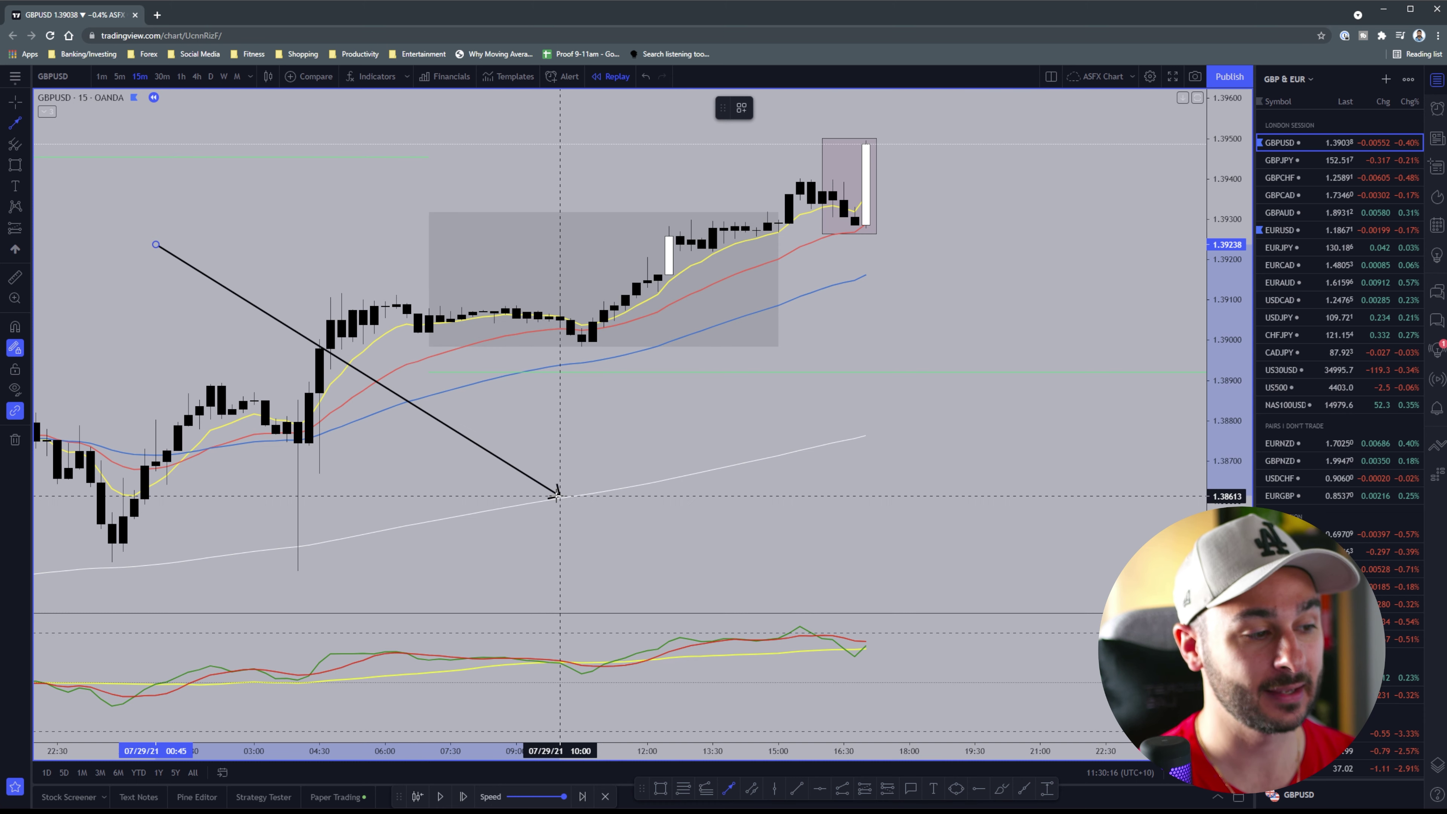
pyautogui.press('Escape')
# Step: Compress the price scale and reset it, and try an arrow from about 1.38964 at 00:45 toward the yellow moving average
pyautogui.moveTo(1227, 196); pyautogui.dragTo(1228, 436)
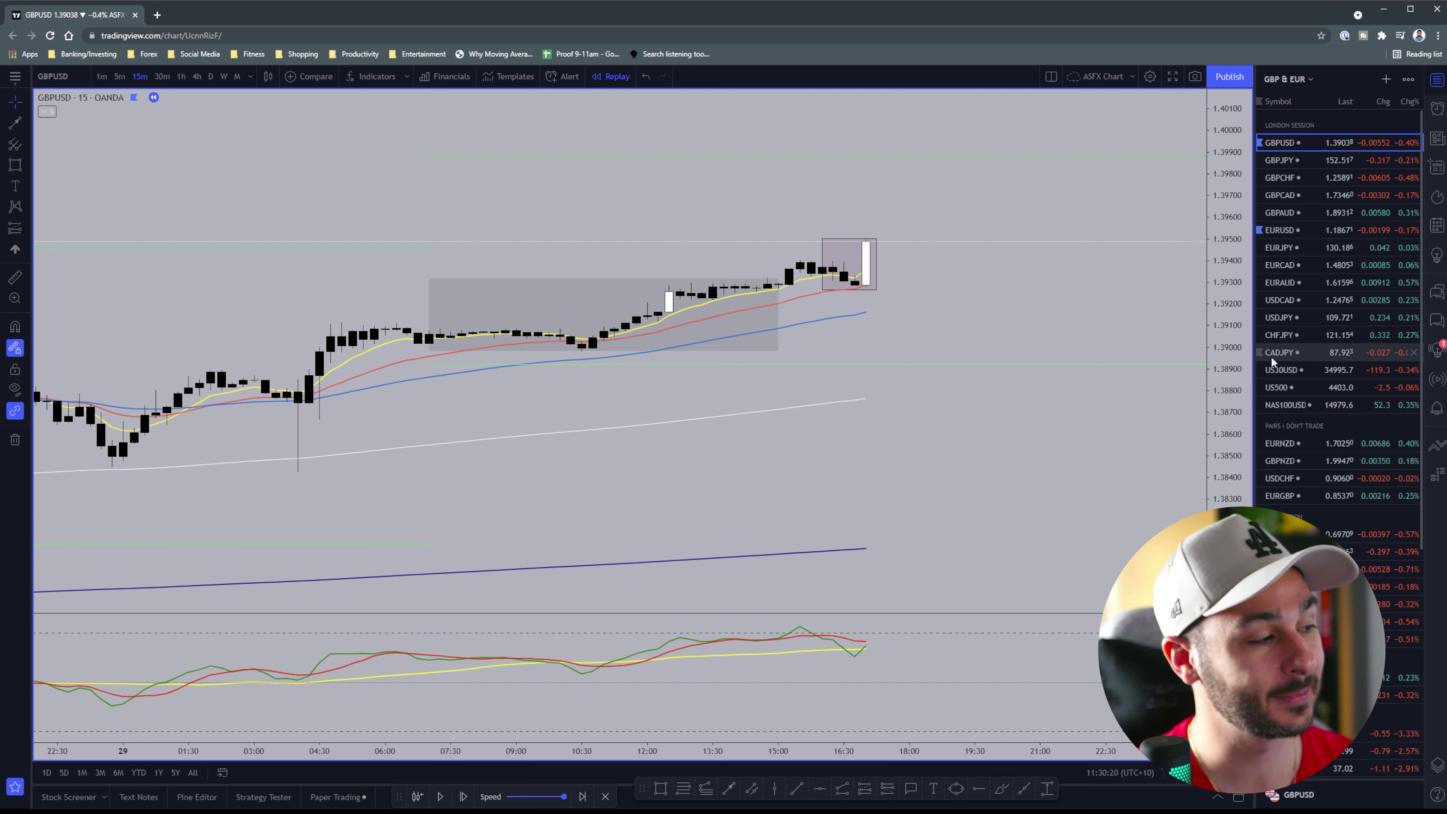
pyautogui.doubleClick(1231, 362)
pyautogui.click(730, 788)
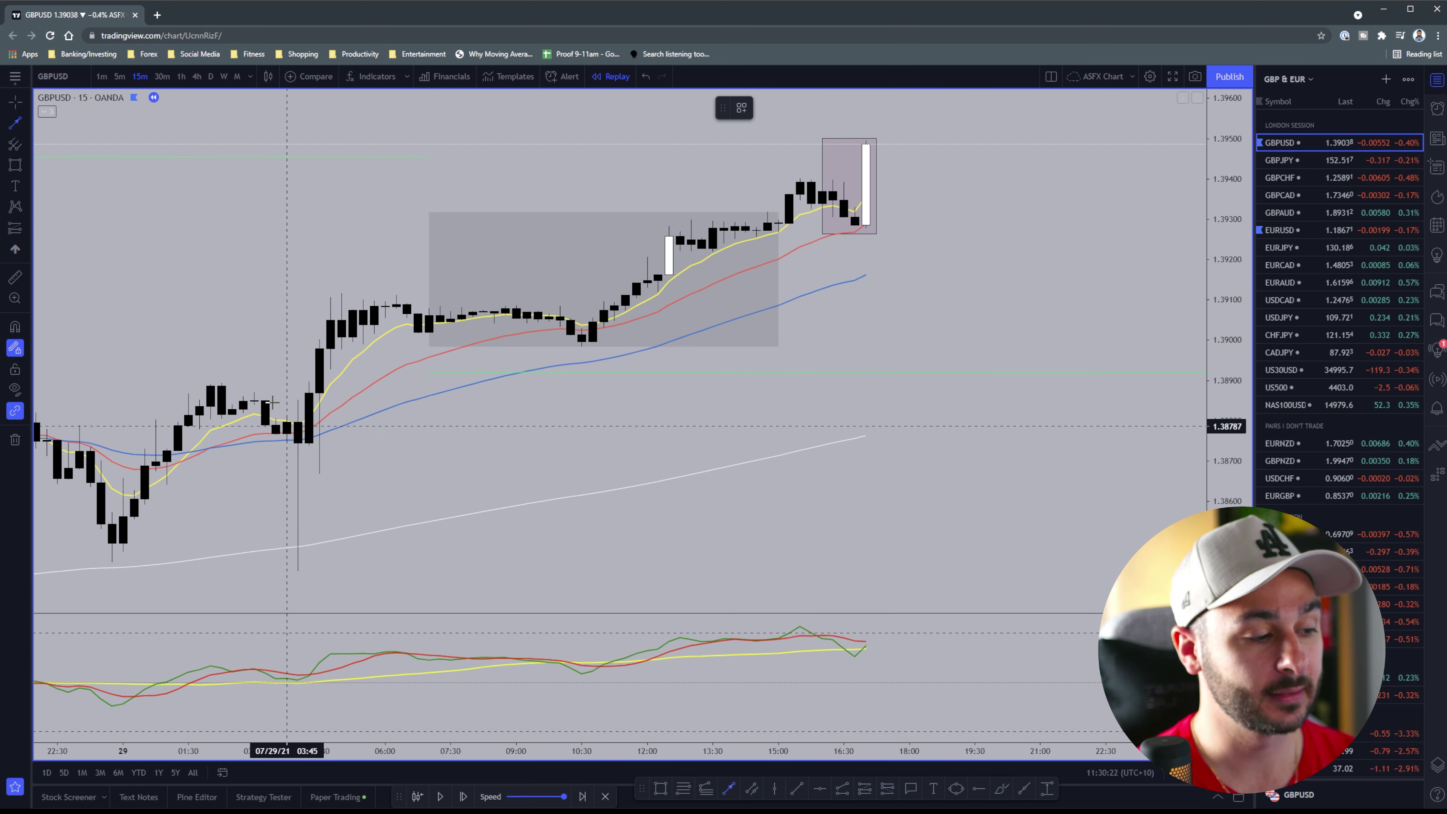
pyautogui.click(156, 355)
pyautogui.click(276, 365)
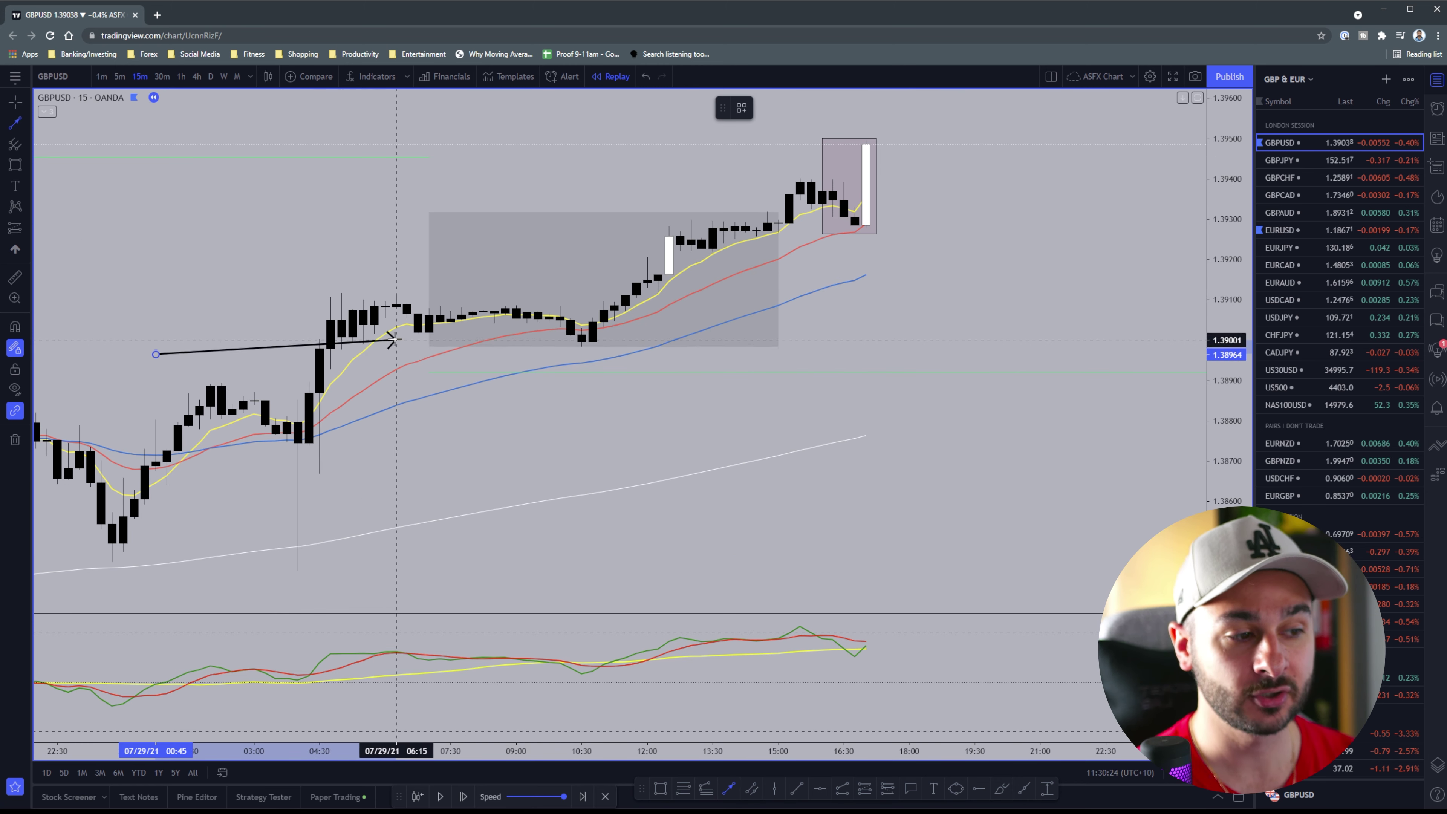
pyautogui.press('Escape')
# Step: Try to mark the area from the start of the grey session box to beyond the last candle with a rectangle
pyautogui.scroll(2, 968, 394)
pyautogui.moveTo(997, 380); pyautogui.dragTo(1021, 380)
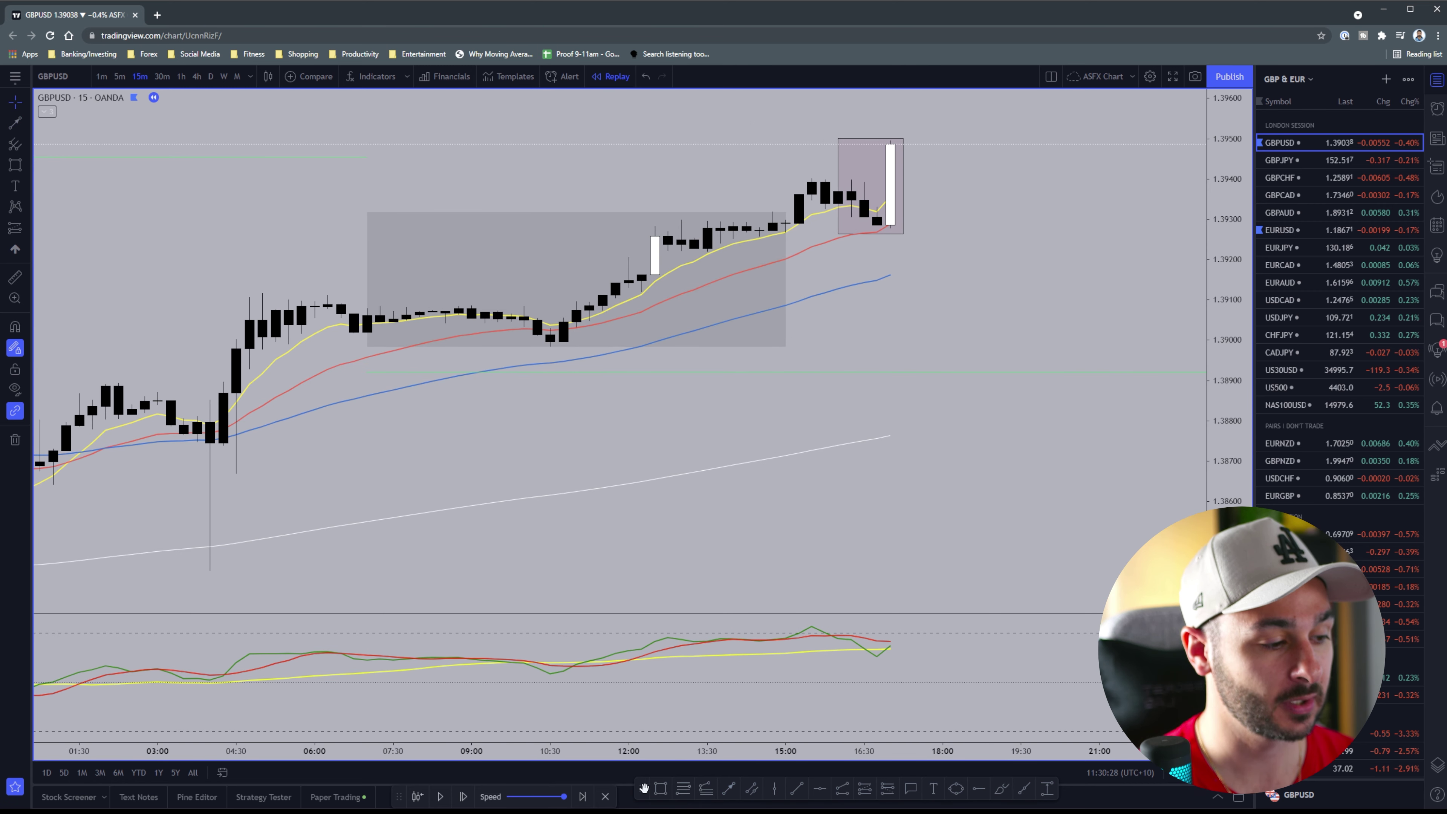
pyautogui.click(660, 788)
pyautogui.moveTo(367, 212)
pyautogui.mouseDown()
pyautogui.moveTo(722, 342)
pyautogui.moveTo(1034, 366)
pyautogui.mouseUp()
pyautogui.rightClick(1033, 365)
pyautogui.rightClick(935, 257)
pyautogui.click(850, 386)
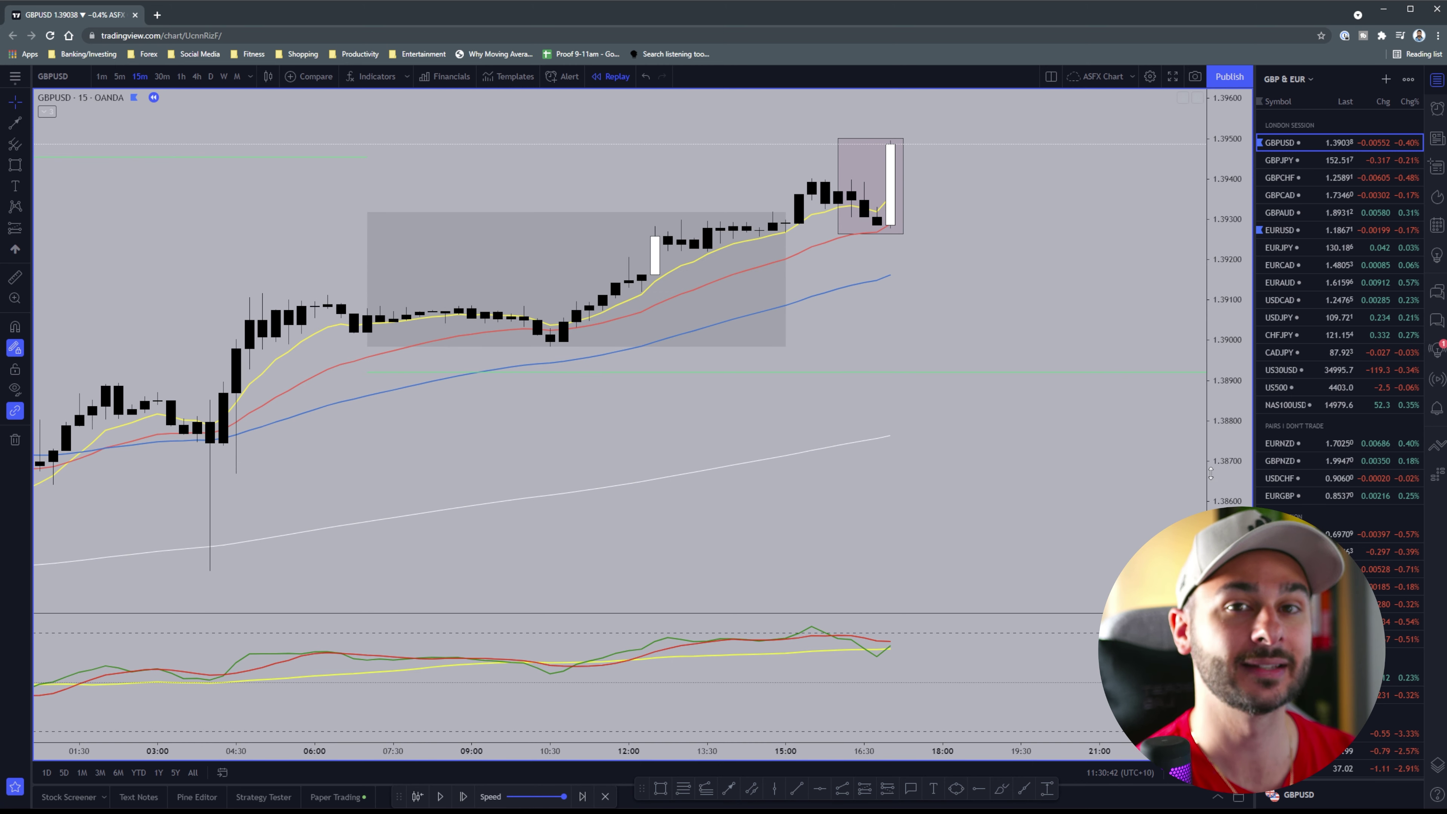
# Step: Try to draw an arrow from about 1.38775 at 15:30 up toward the moving averages in the session box
pyautogui.click(728, 789)
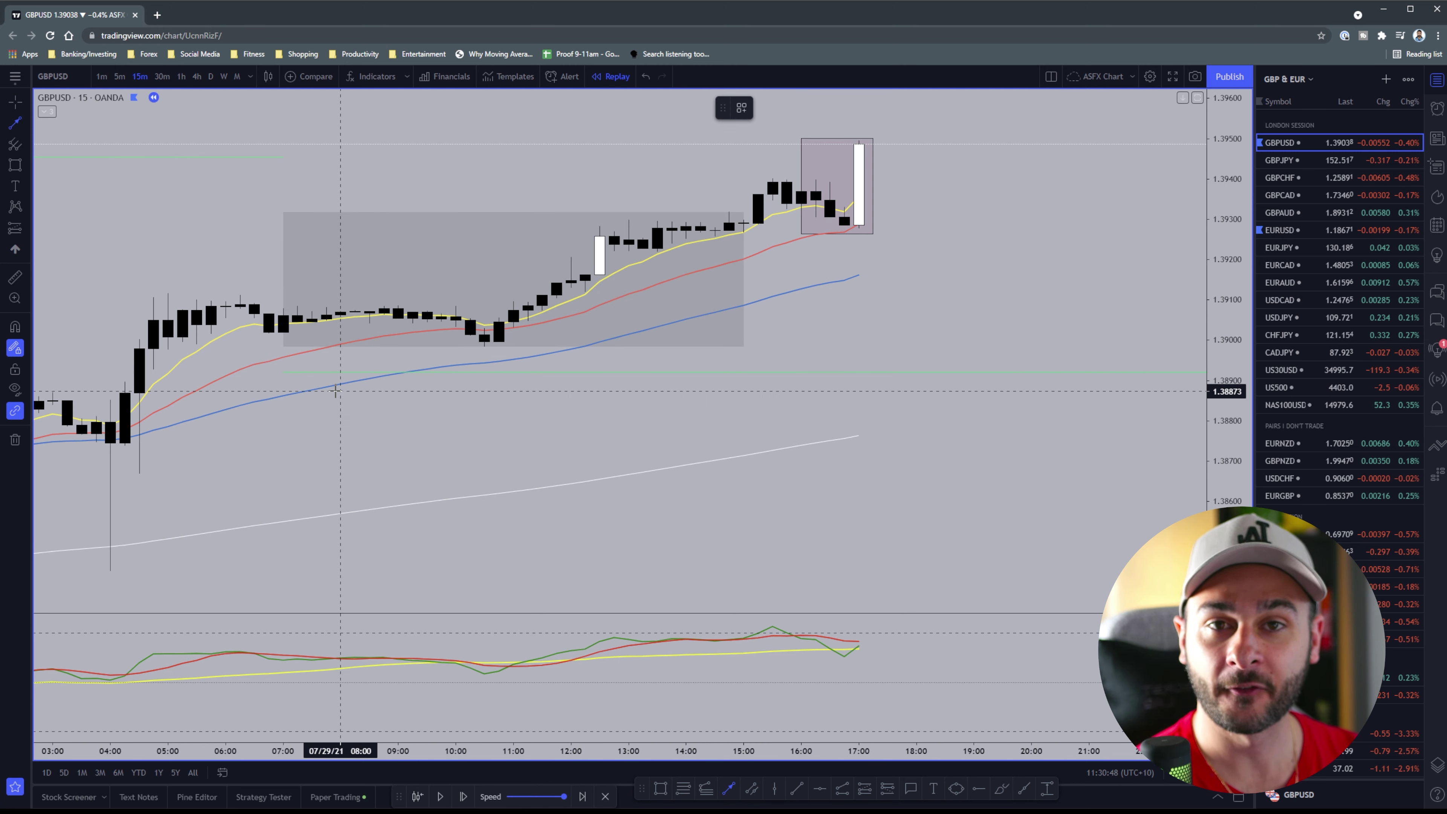
pyautogui.click(772, 431)
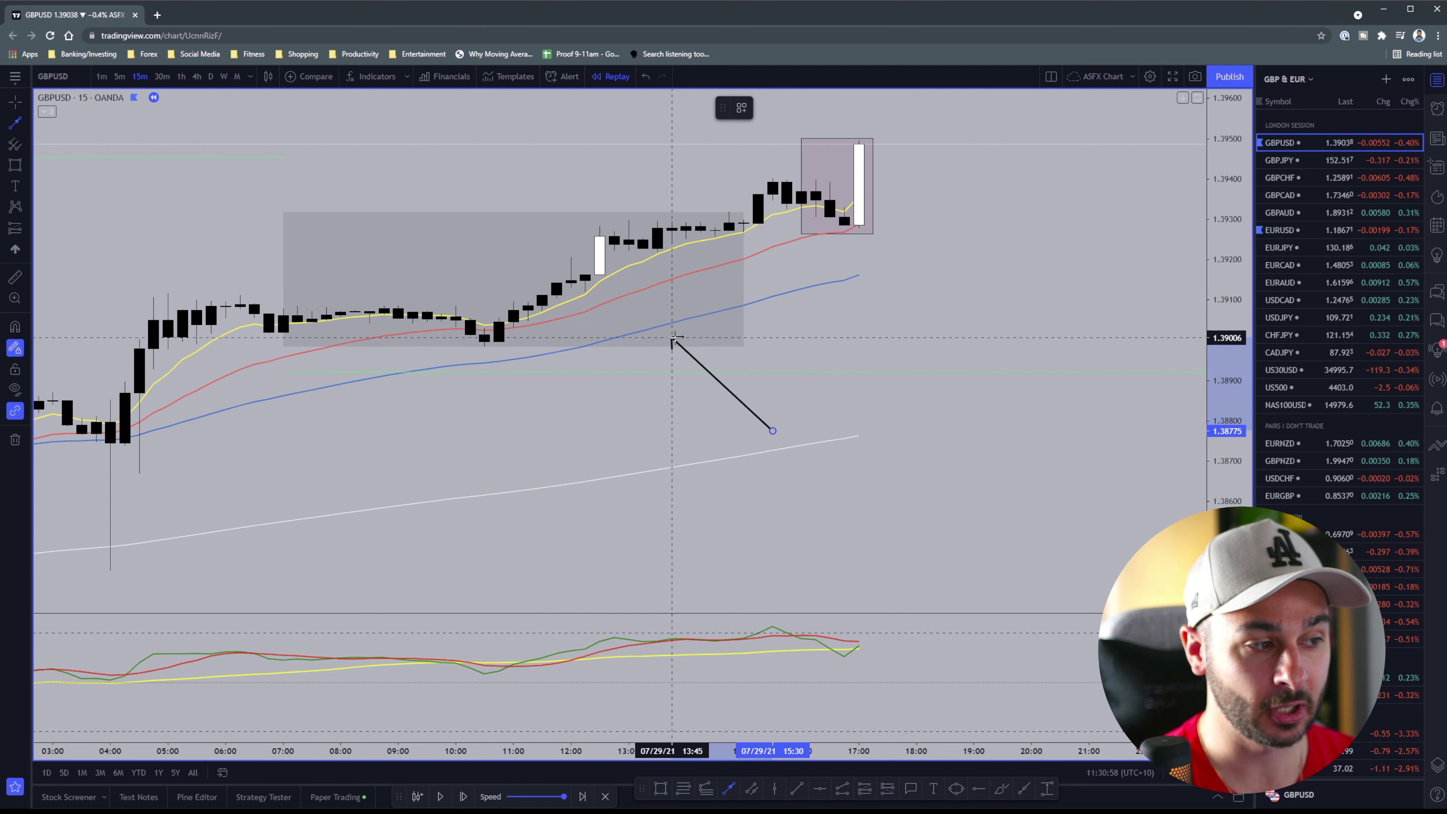
pyautogui.press('Escape')
# Step: Try to draw an arrow from about 1.38541 at 02:45 up to the moving averages before the session box
pyautogui.moveTo(383, 445); pyautogui.dragTo(1110, 399)
pyautogui.scroll(3, 702, 477)
pyautogui.click(728, 788)
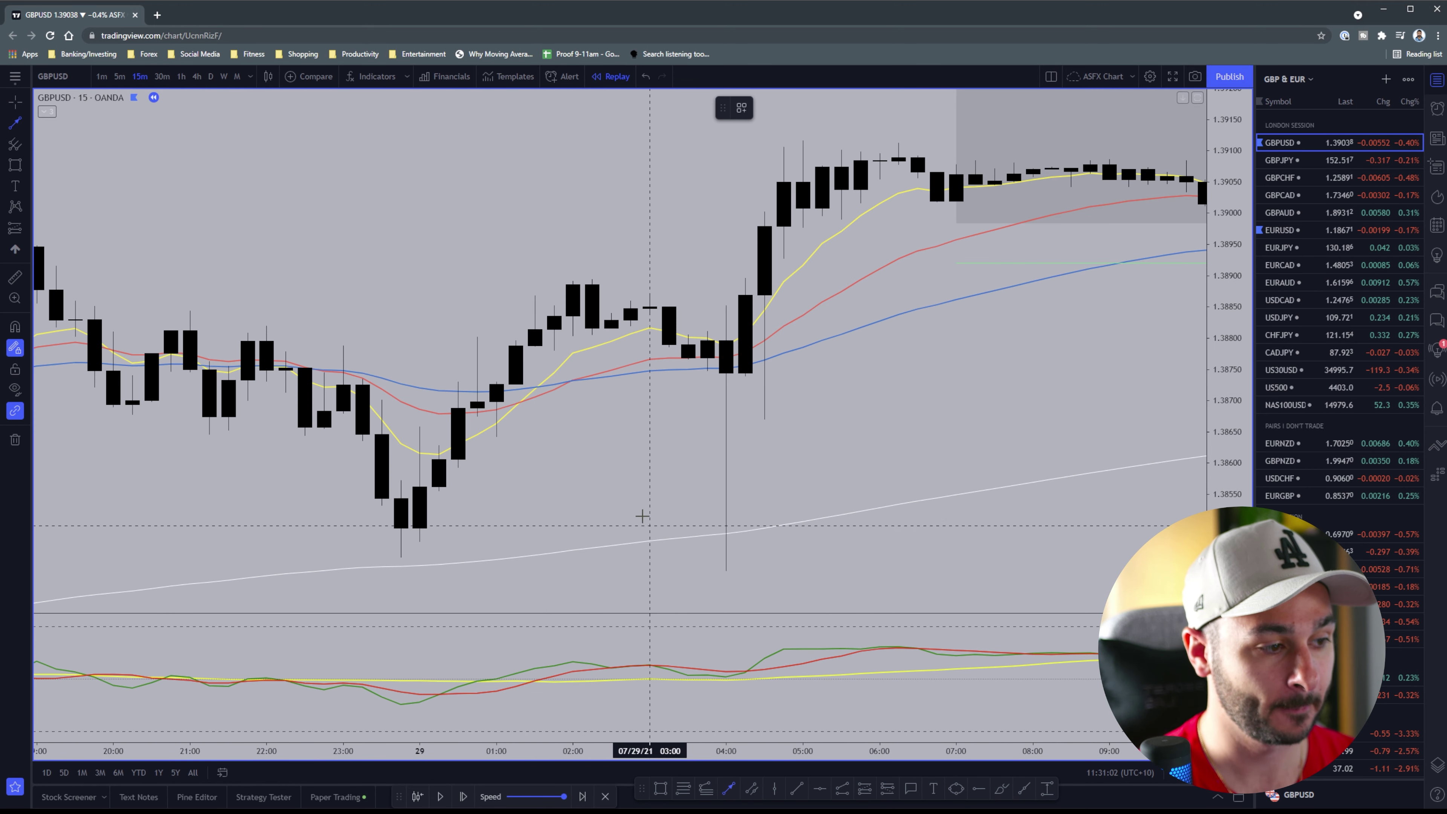
pyautogui.click(630, 500)
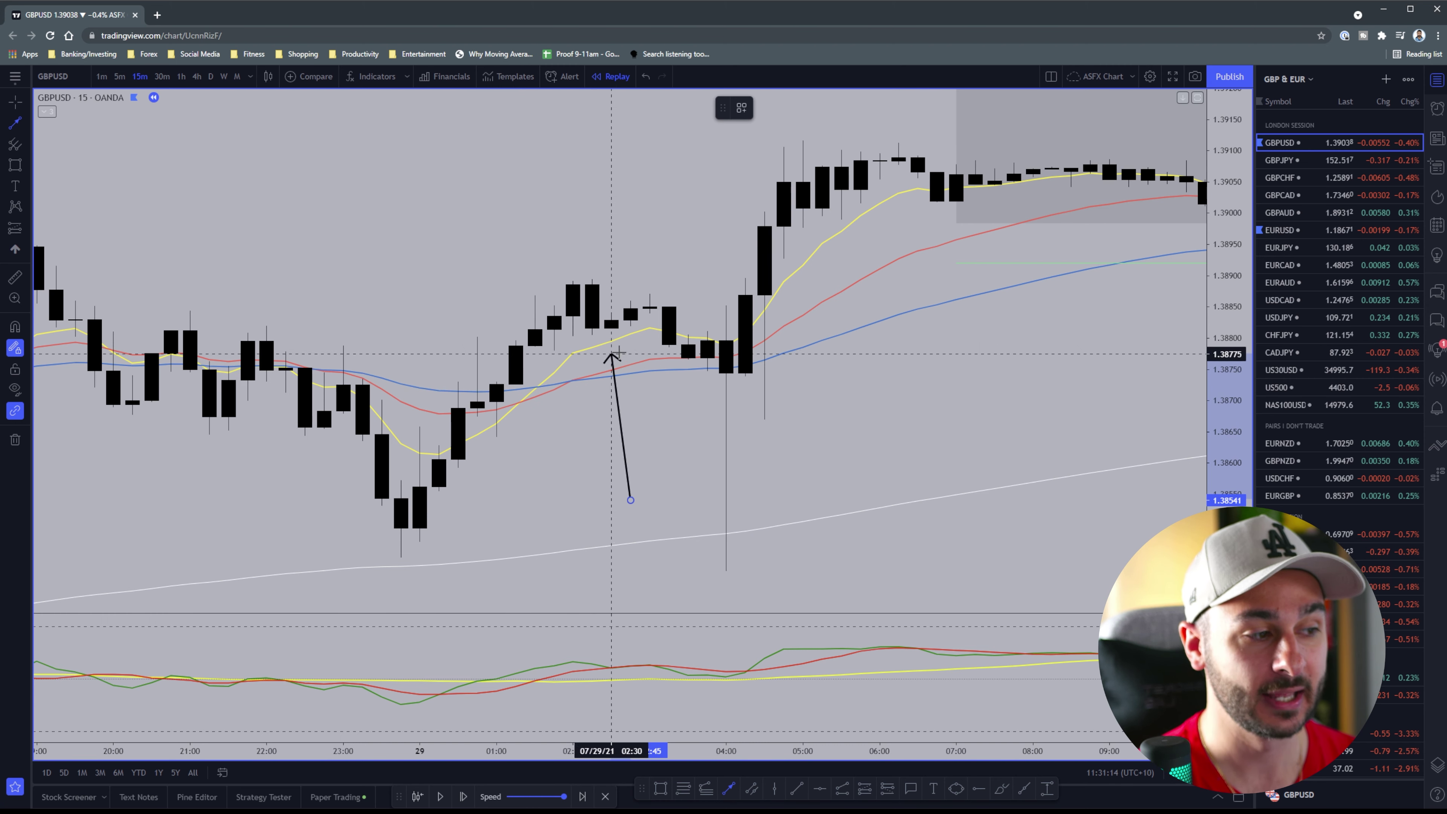
pyautogui.press('Escape')
# Step: Enlarge the oscillator pane to examine its green, red and yellow lines, and restore the price chart
pyautogui.moveTo(993, 387); pyautogui.dragTo(633, 419)
pyautogui.moveTo(894, 414); pyautogui.dragTo(474, 437)
pyautogui.moveTo(334, 441); pyautogui.dragTo(420, 431)
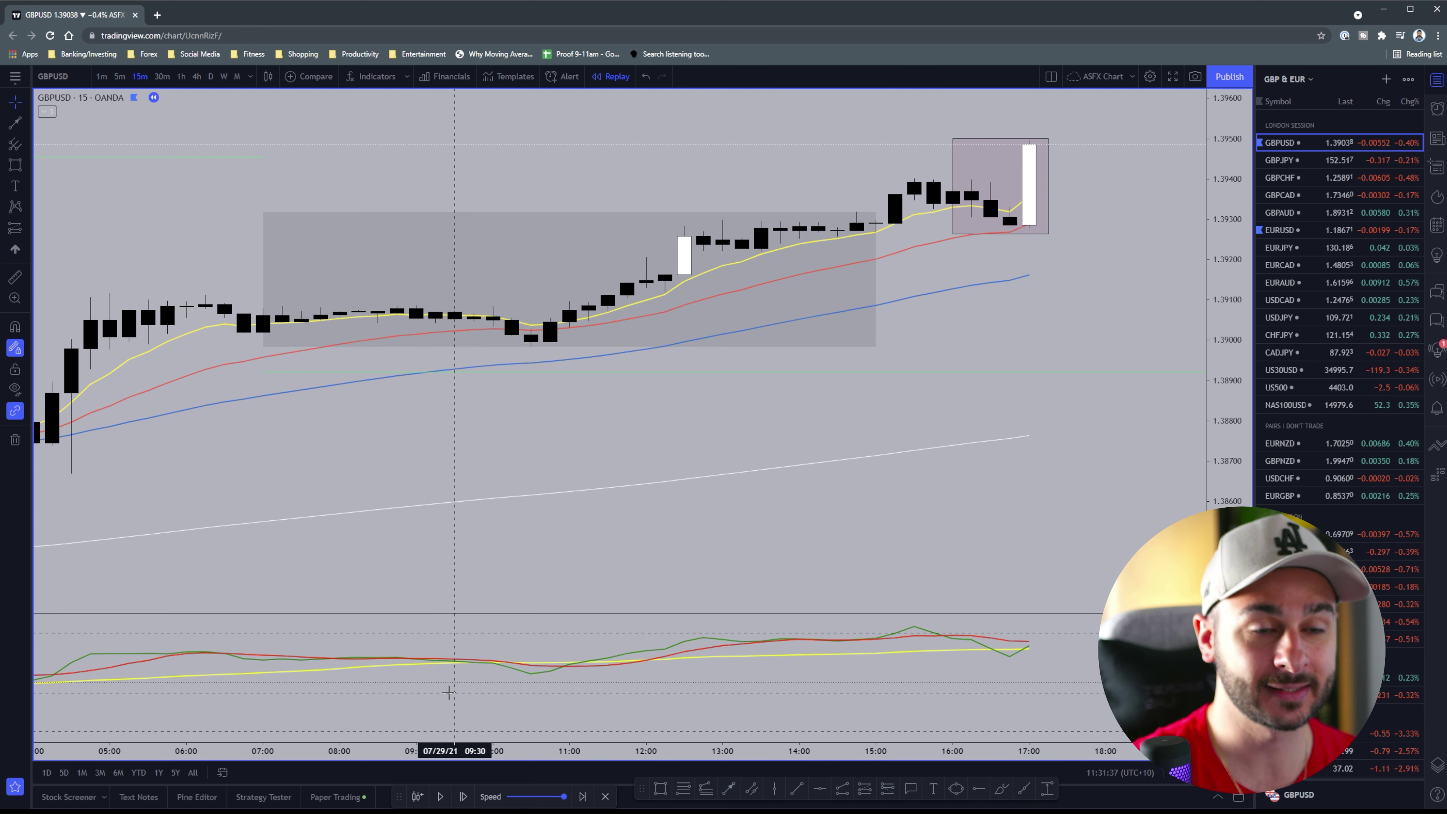
pyautogui.doubleClick(448, 692)
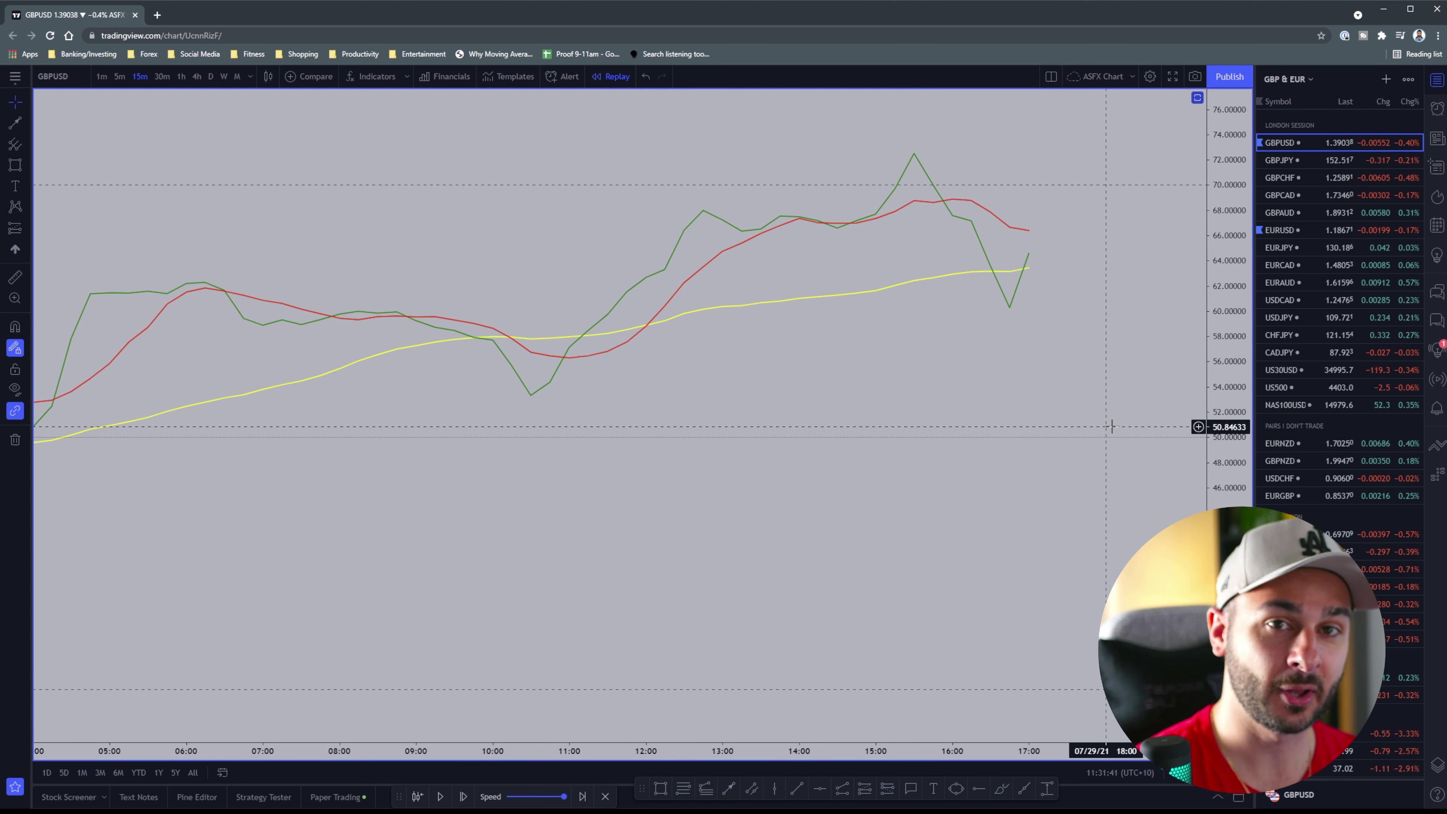
pyautogui.doubleClick(780, 380)
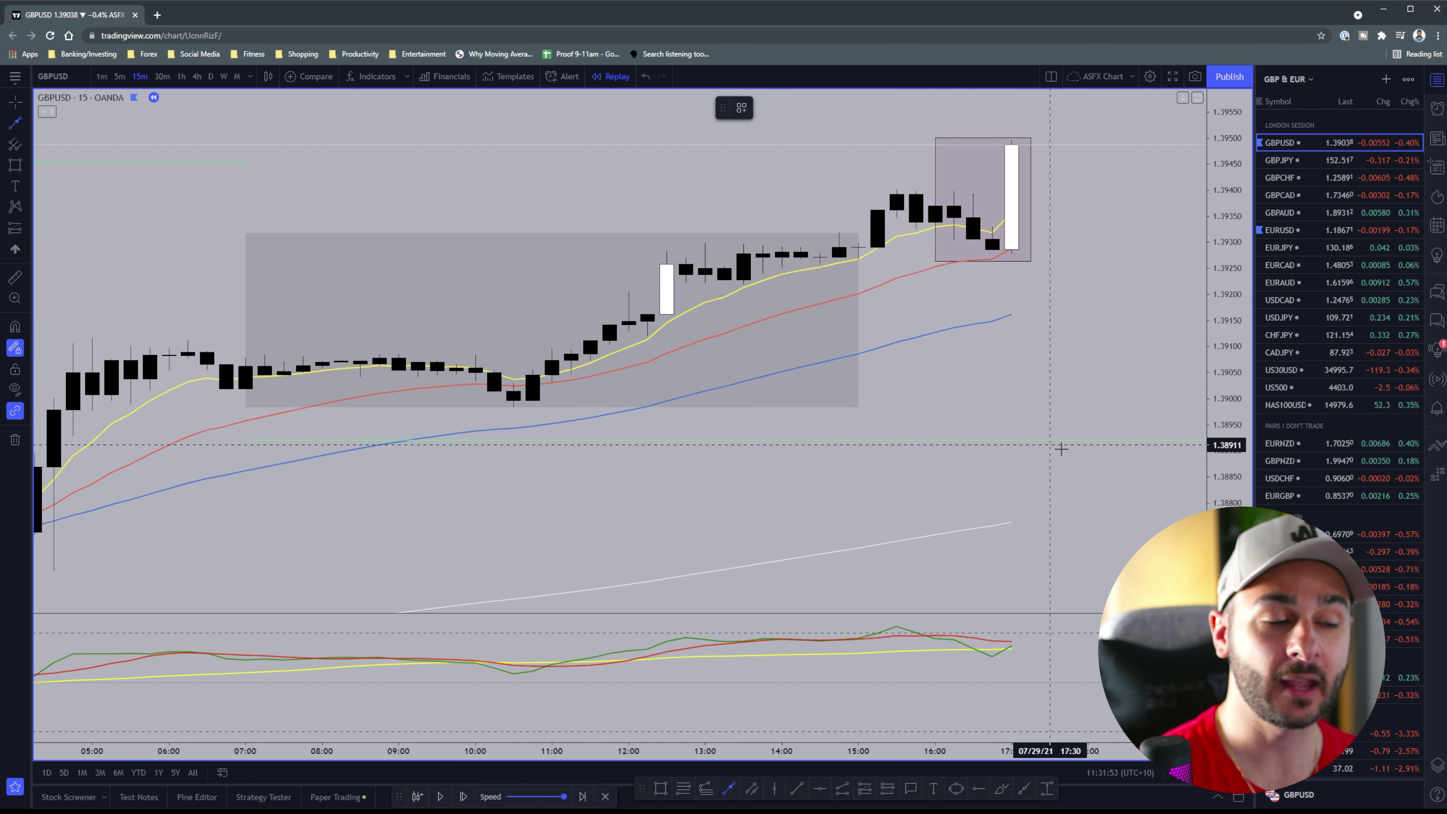
# Step: Try arrows from about 1.38847 at 17:15 to the red moving average and from 1.39319 at 11:15 to the 16:45 pullback candle
pyautogui.click(1030, 478)
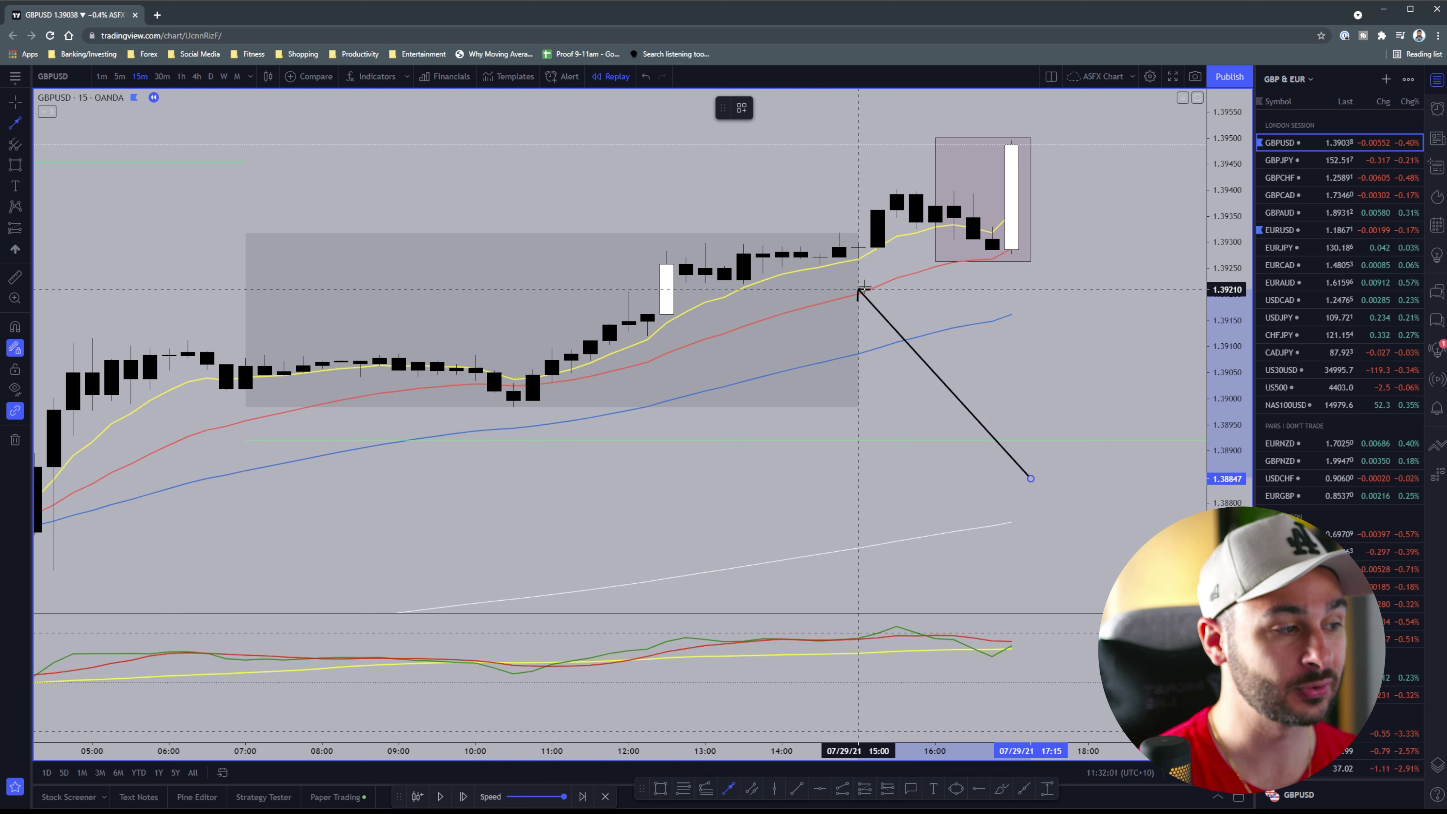
pyautogui.press('Escape')
pyautogui.moveTo(994, 438); pyautogui.dragTo(911, 441)
pyautogui.click(729, 789)
pyautogui.click(491, 289)
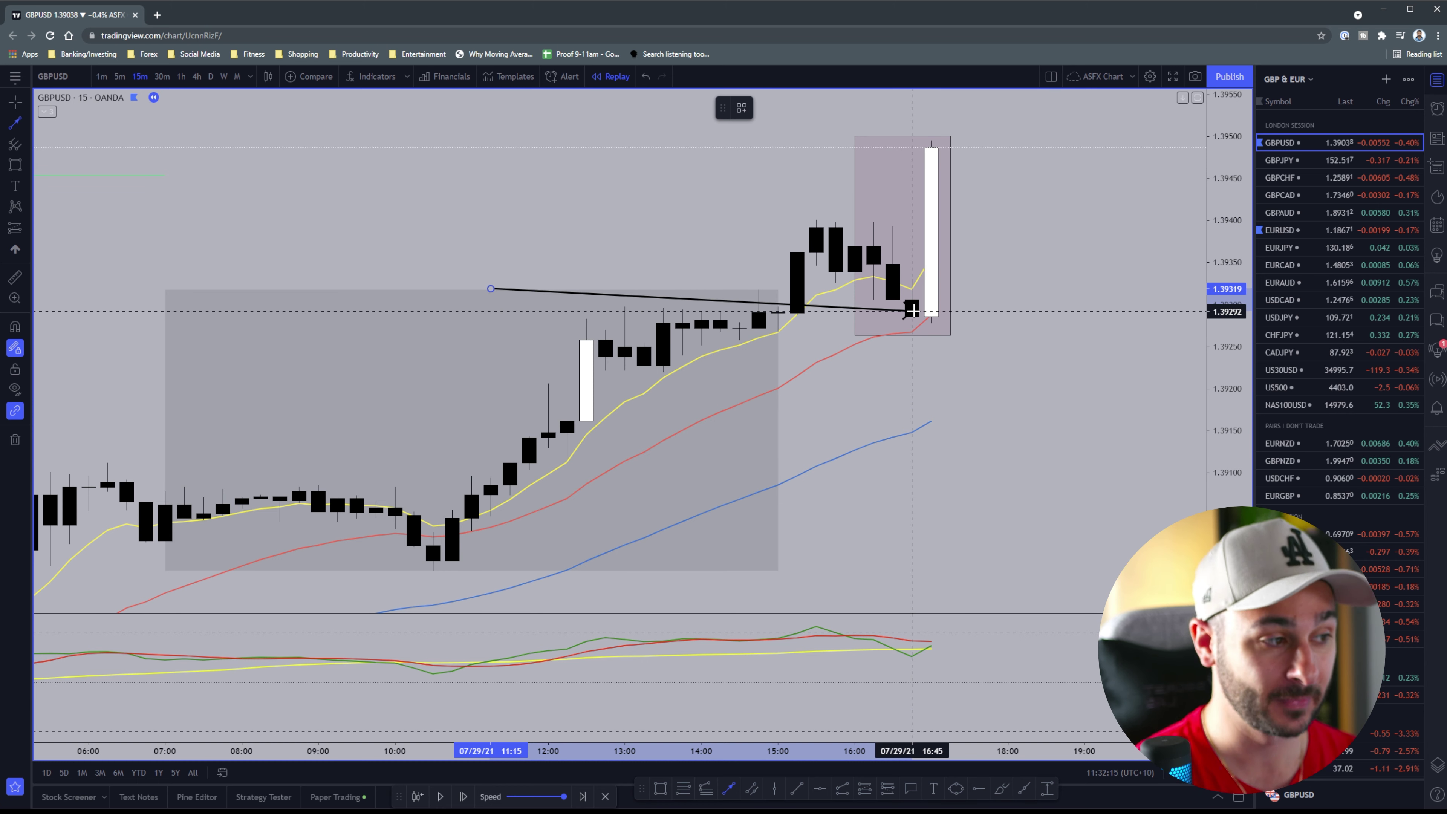
pyautogui.press('Escape')
# Step: Try to draw an arrow from about 1.39091 at 20:15 to the tall white 17:00 candle
pyautogui.moveTo(1024, 380); pyautogui.dragTo(845, 536)
pyautogui.click(729, 794)
pyautogui.click(1000, 480)
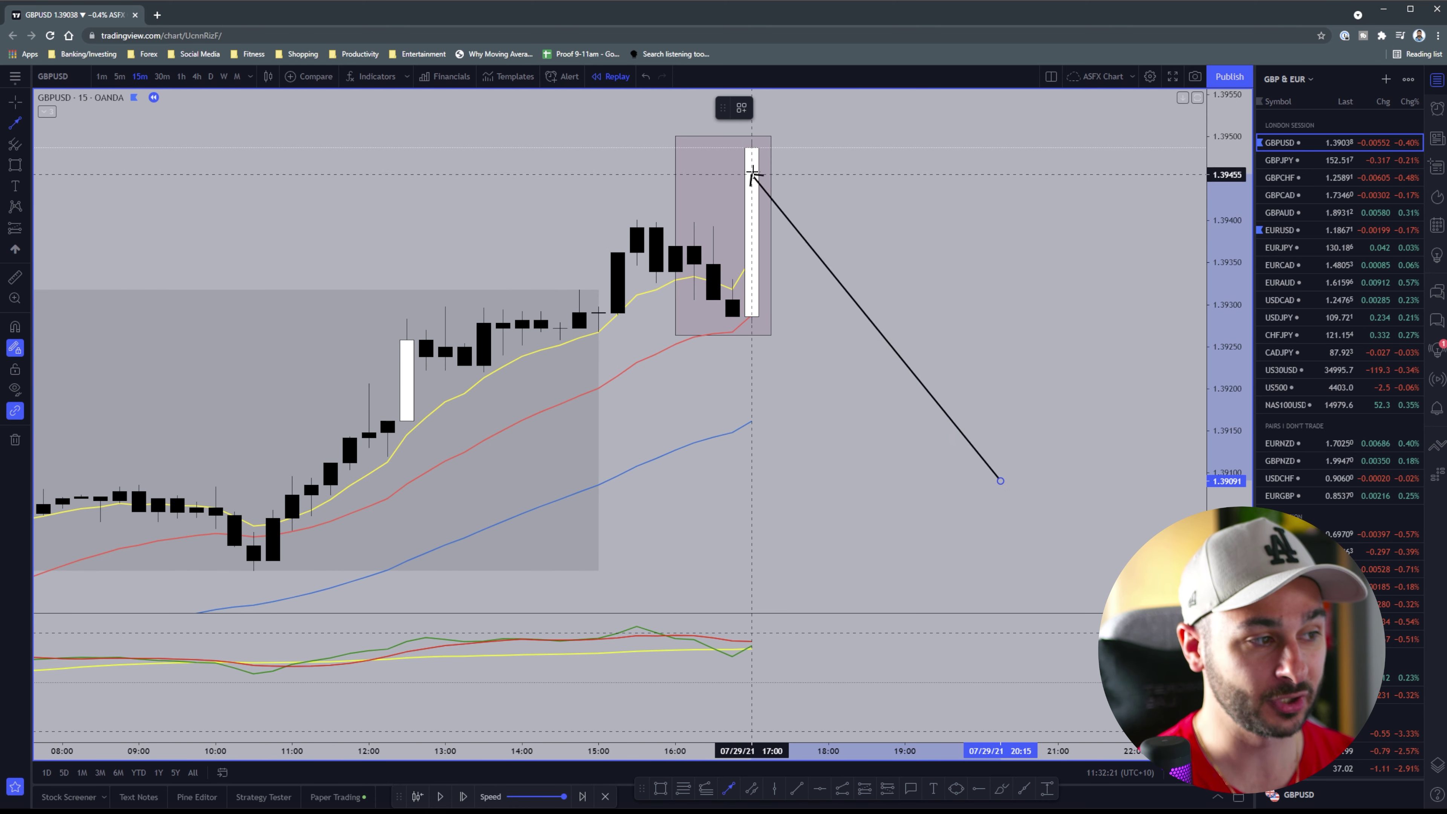
pyautogui.scroll(-3, 768, 193)
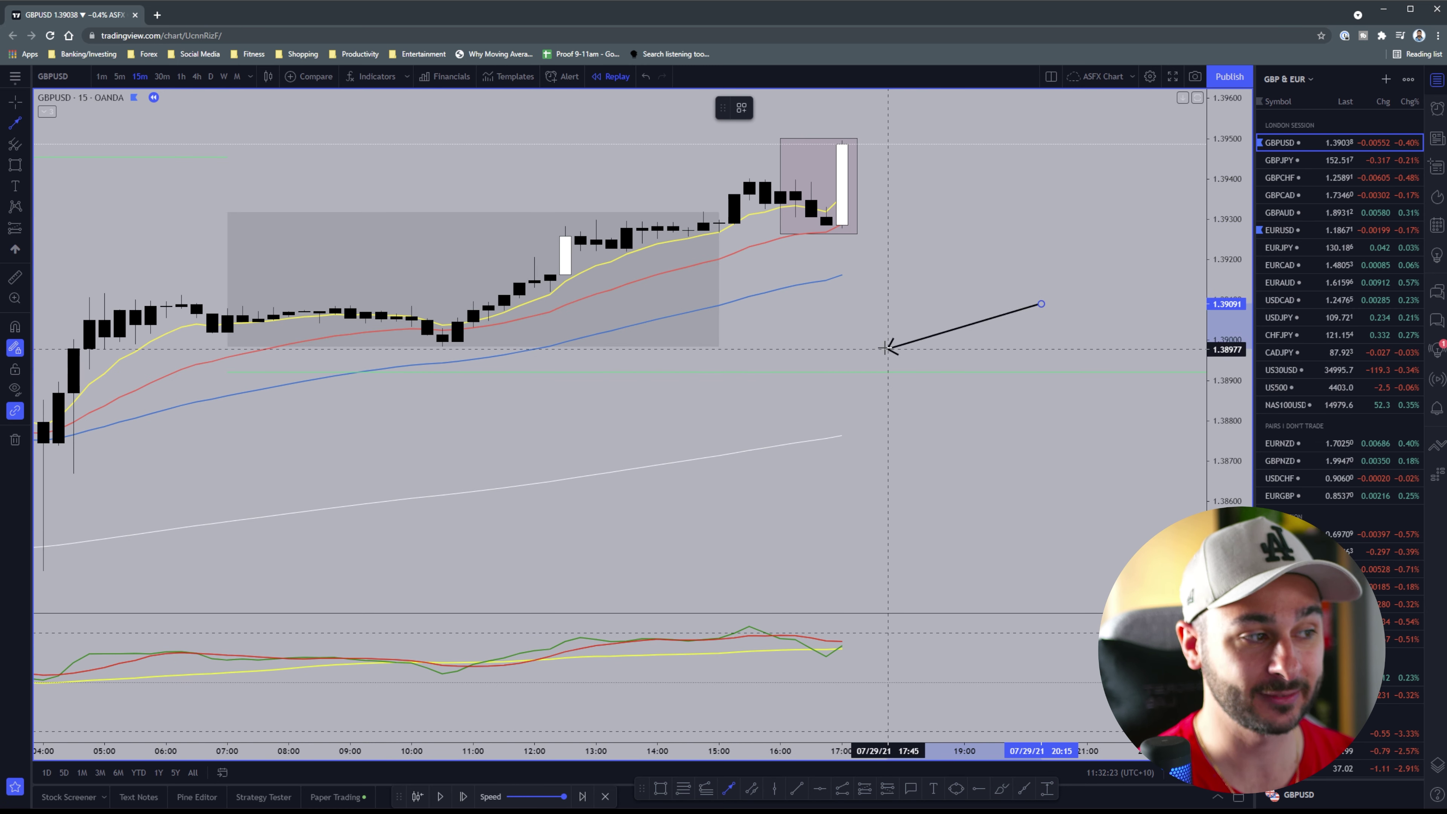
pyautogui.press('Escape')
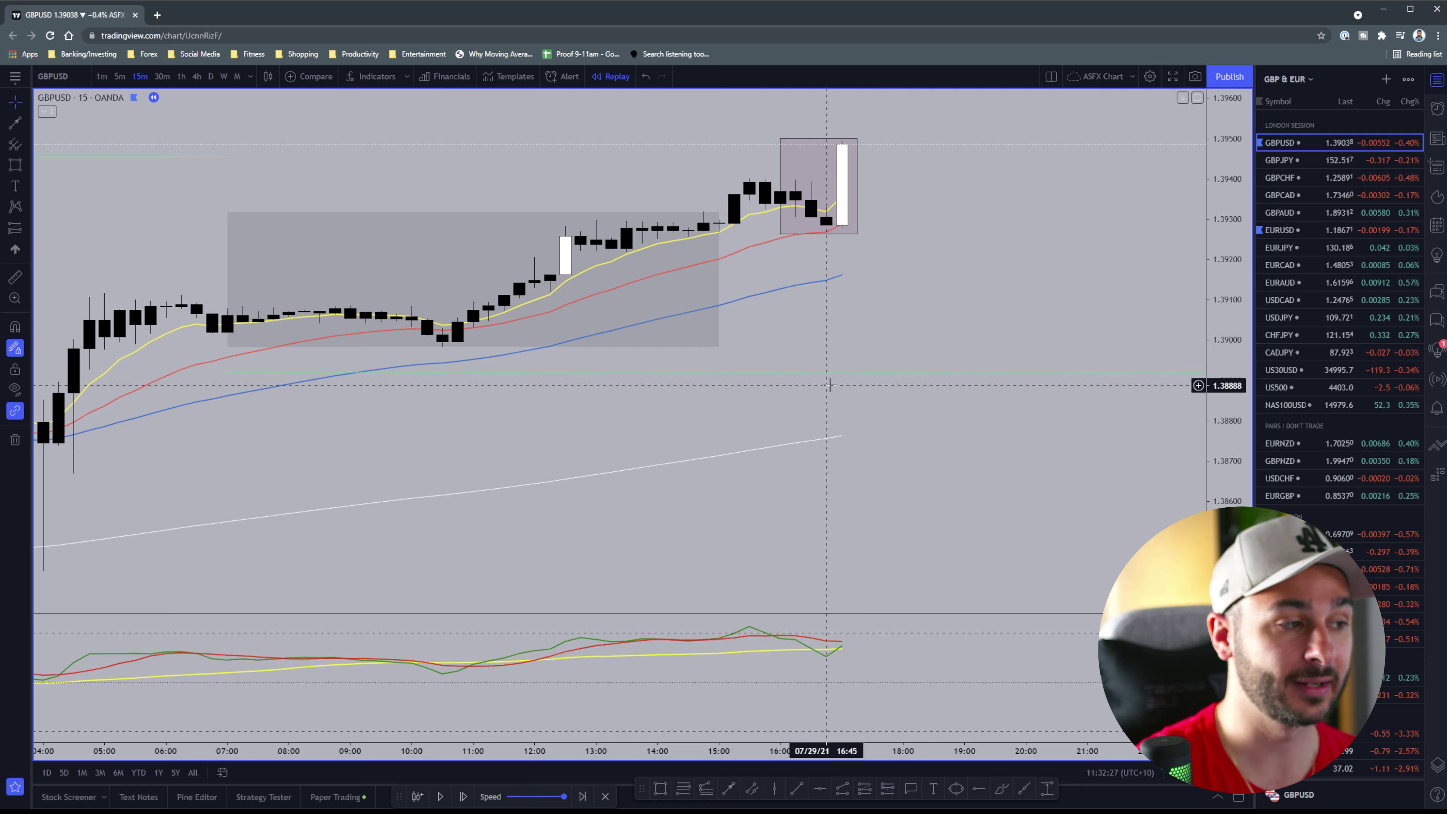
# Step: Try to draw an arrow from about 1.39335 at 11:30 up to the close of the tall white candle
pyautogui.scroll(3, 831, 389)
pyautogui.click(729, 789)
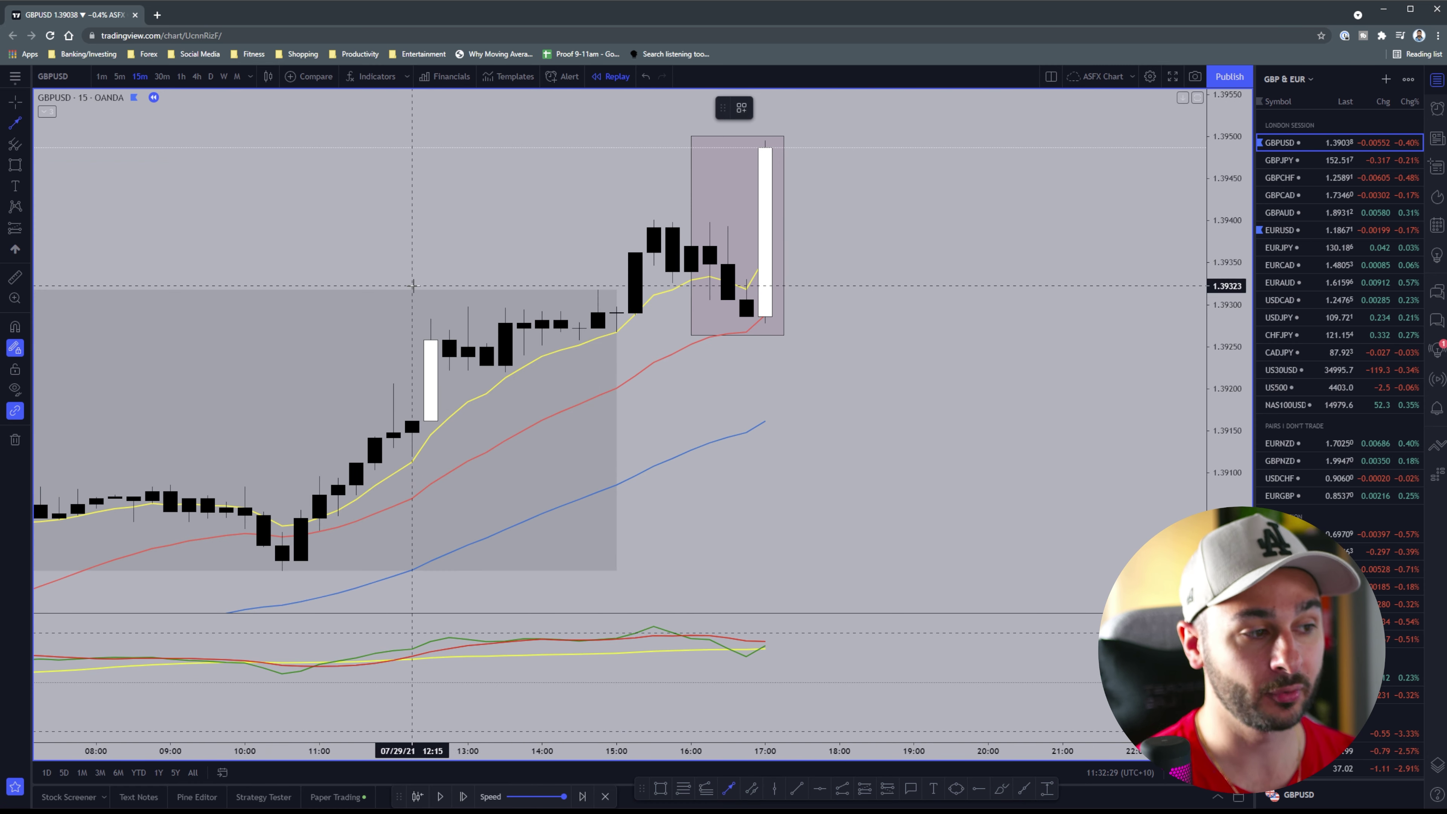
pyautogui.click(356, 275)
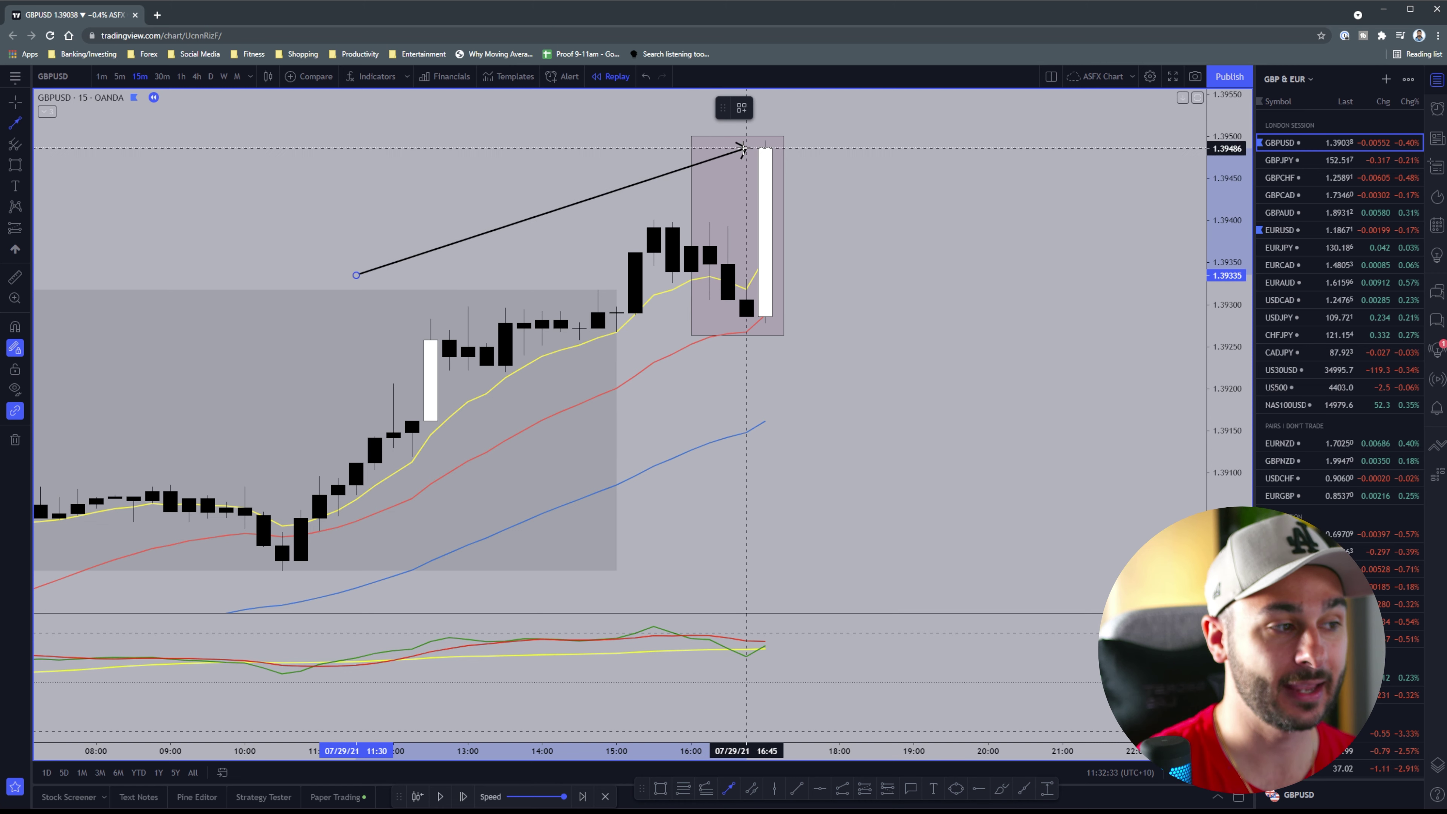
pyautogui.press('Escape')
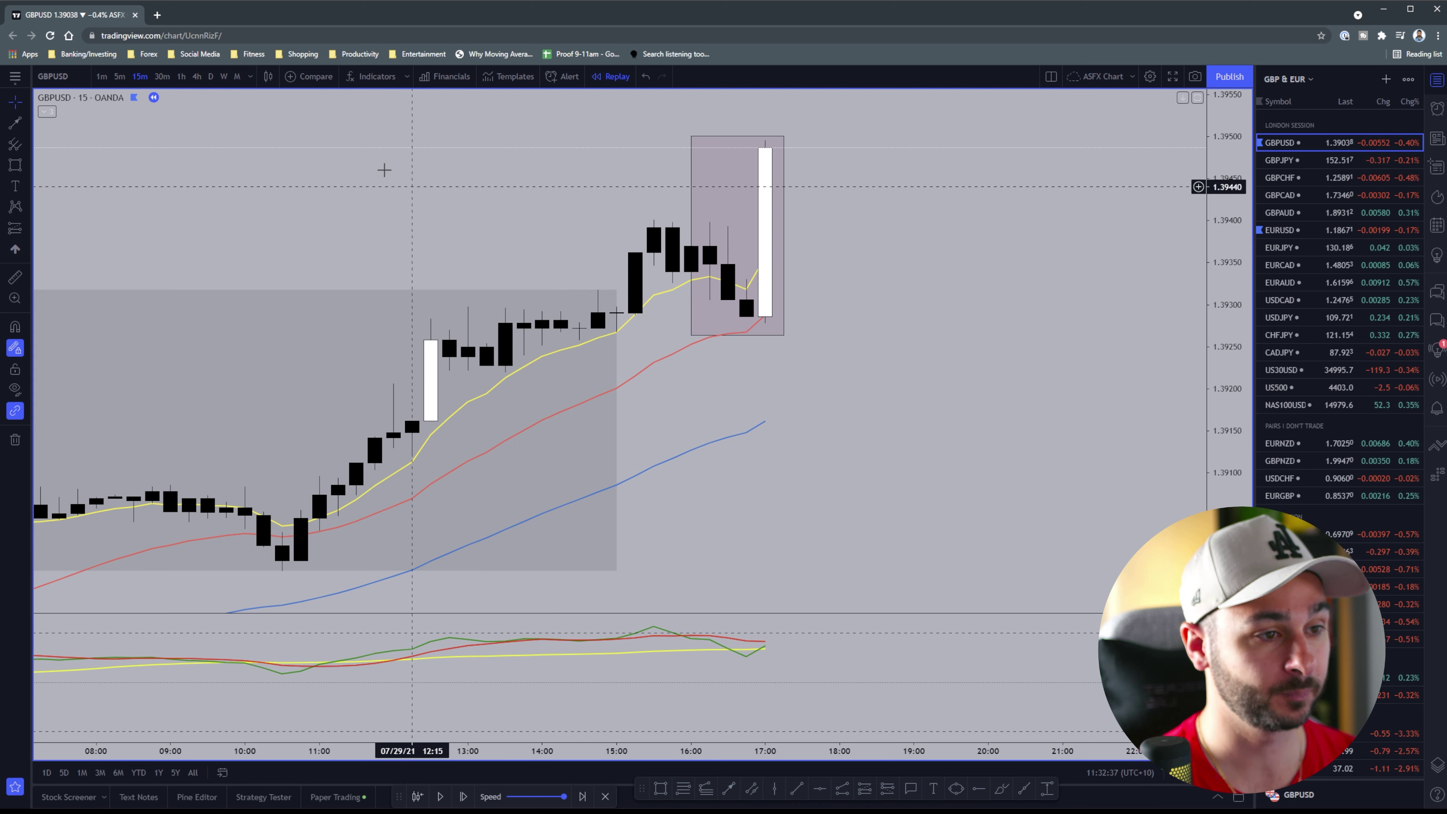
# Step: Restart the bar replay from the 14:30 candle on 07/29/21
pyautogui.click(419, 794)
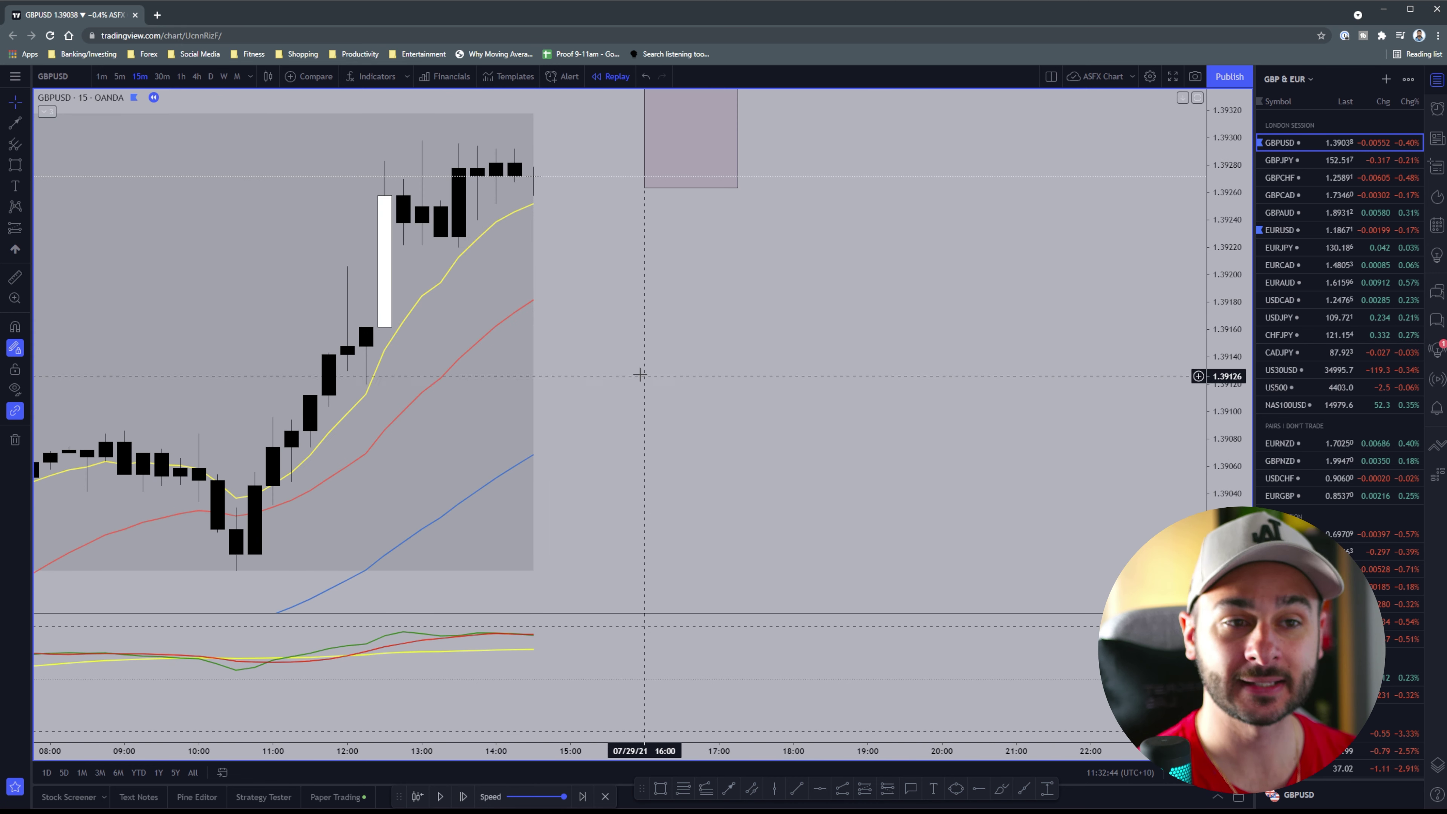
pyautogui.scroll(-1, 639, 378)
# Step: Draw a narrow rectangle at the 14:30 candle and raise its upper edge to about 1.394
pyautogui.click(661, 791)
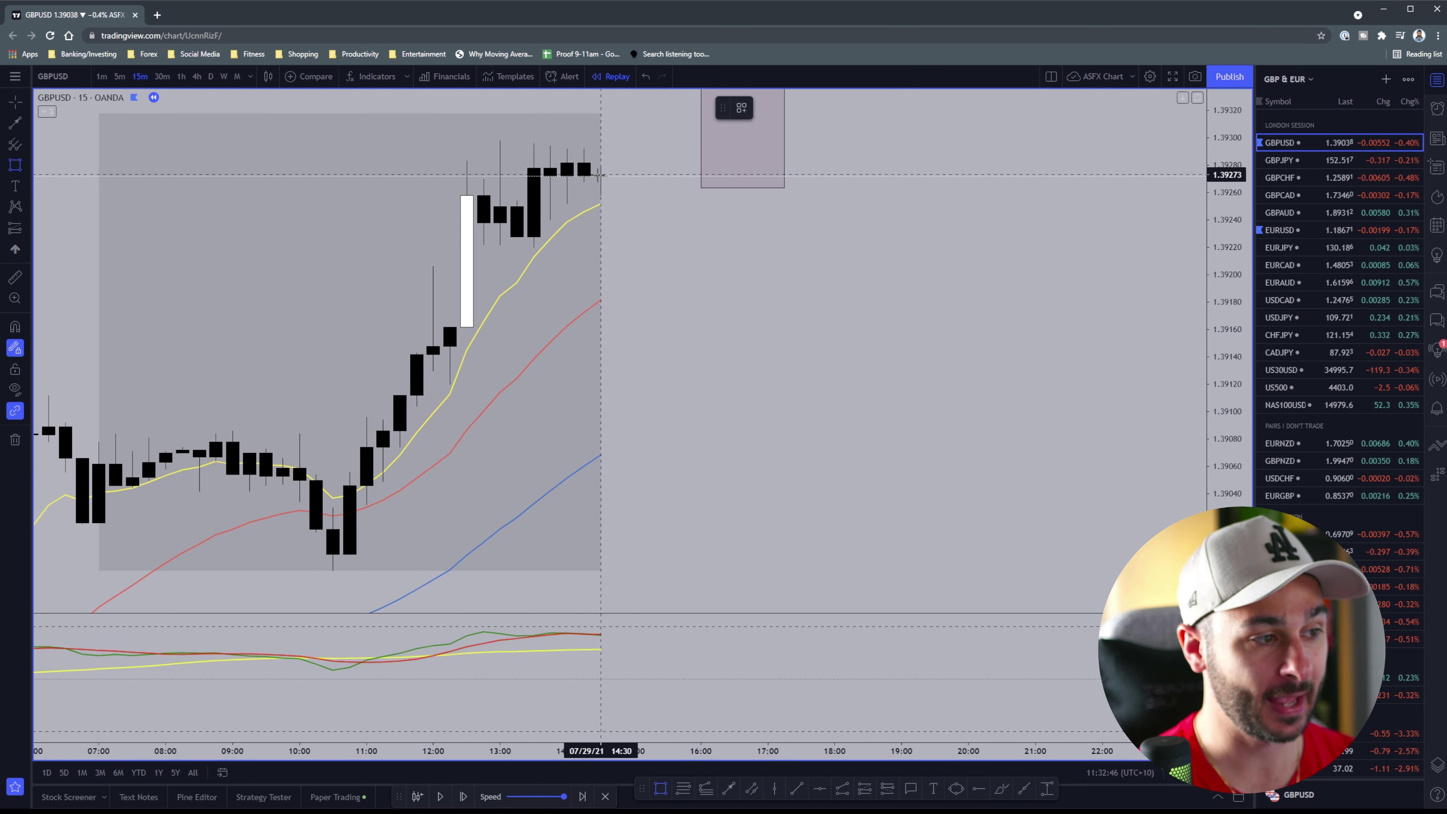
pyautogui.moveTo(597, 178); pyautogui.dragTo(617, 107)
pyautogui.press('Escape')
pyautogui.moveTo(1224, 197); pyautogui.dragTo(1225, 288)
pyautogui.moveTo(974, 359); pyautogui.dragTo(990, 471)
pyautogui.moveTo(625, 262); pyautogui.dragTo(624, 169)
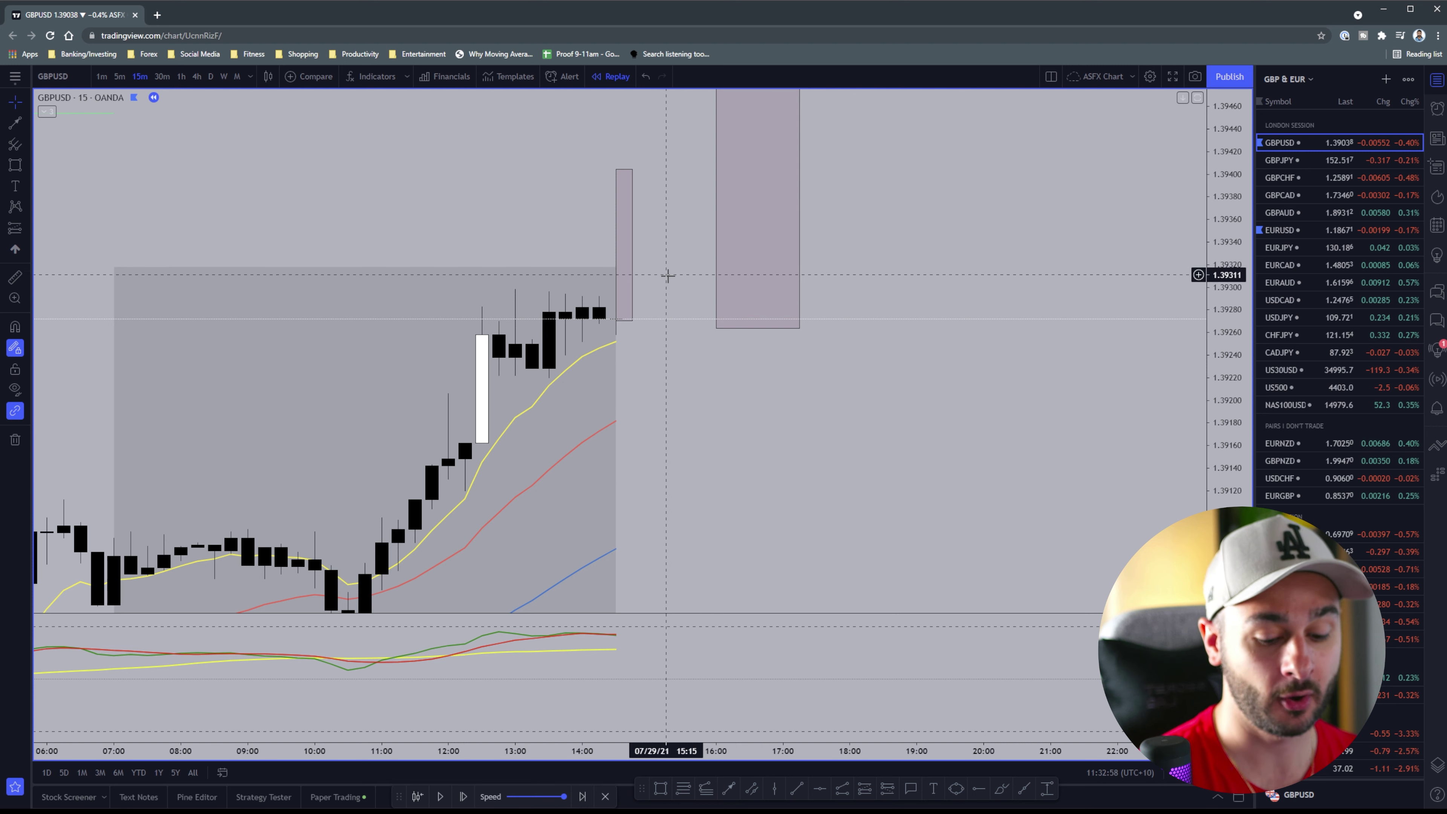
# Step: Undo the narrow rectangle's resizing and its placement
pyautogui.hotkey('ctrl', 'z')
pyautogui.moveTo(835, 555); pyautogui.dragTo(820, 443)
pyautogui.hotkey('ctrl', 'z')
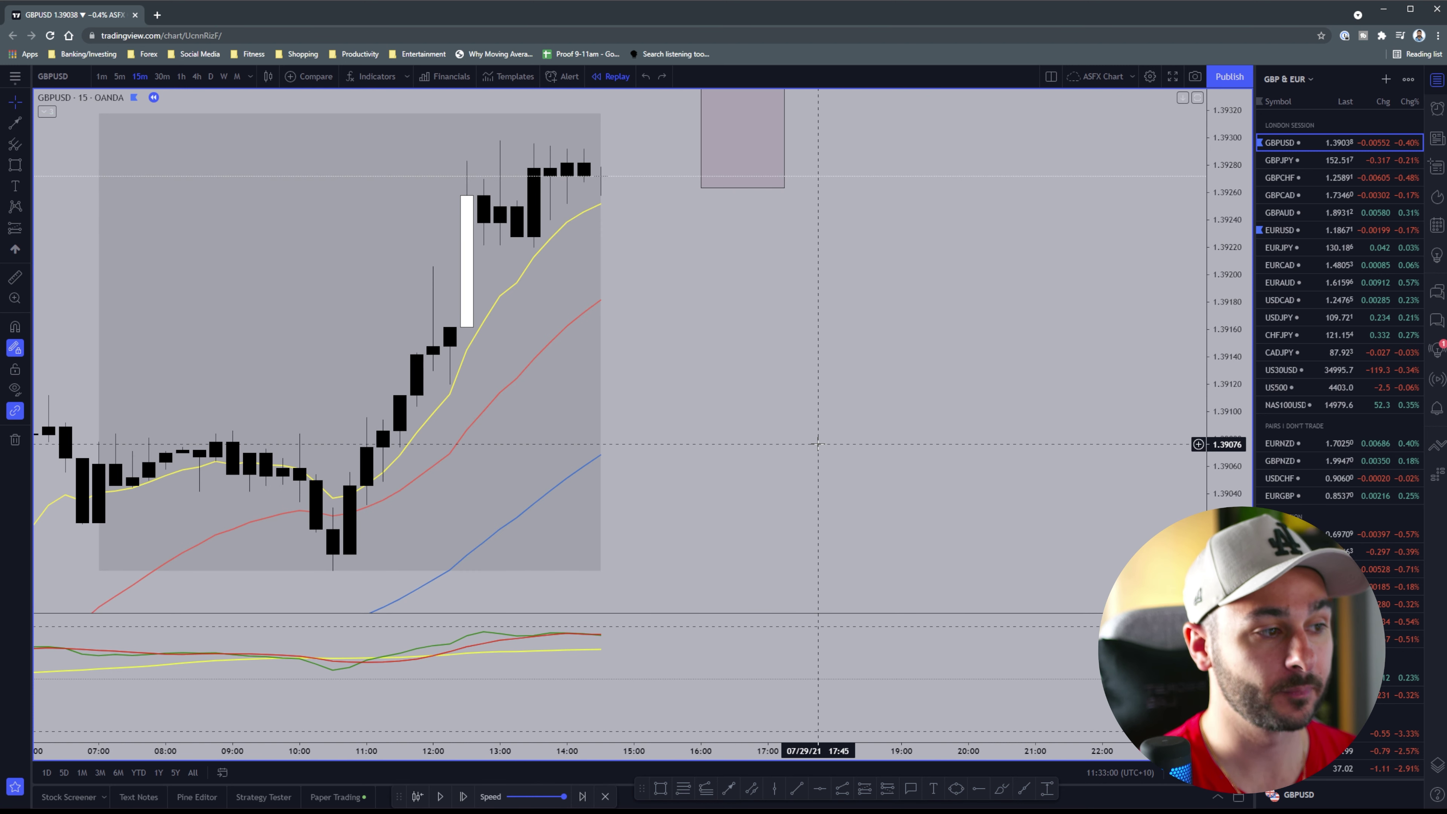
# Step: Advance the replay bar by bar to the 16:45 candle
pyautogui.click(464, 797)
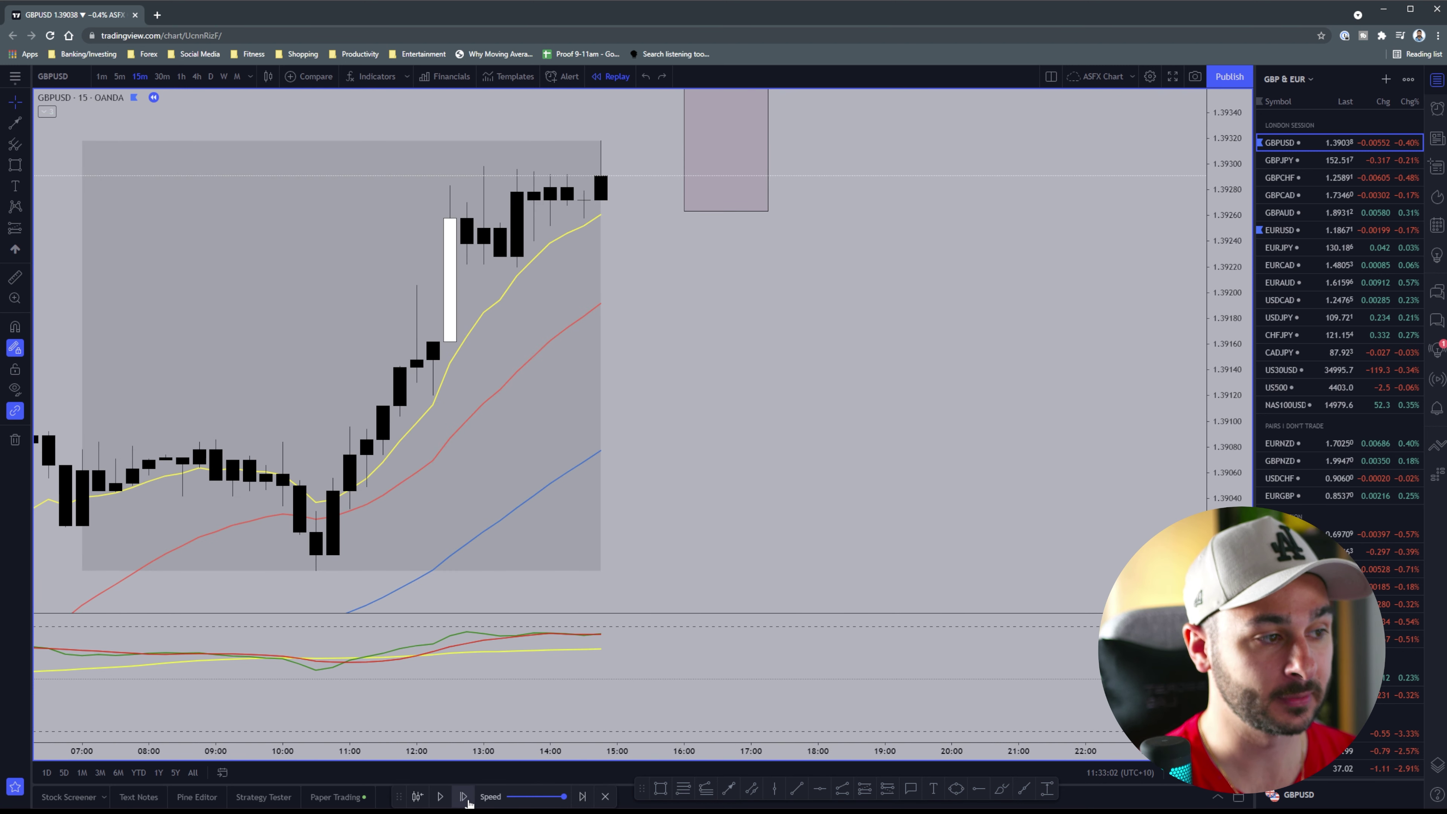
pyautogui.click(465, 797)
pyautogui.click(464, 797)
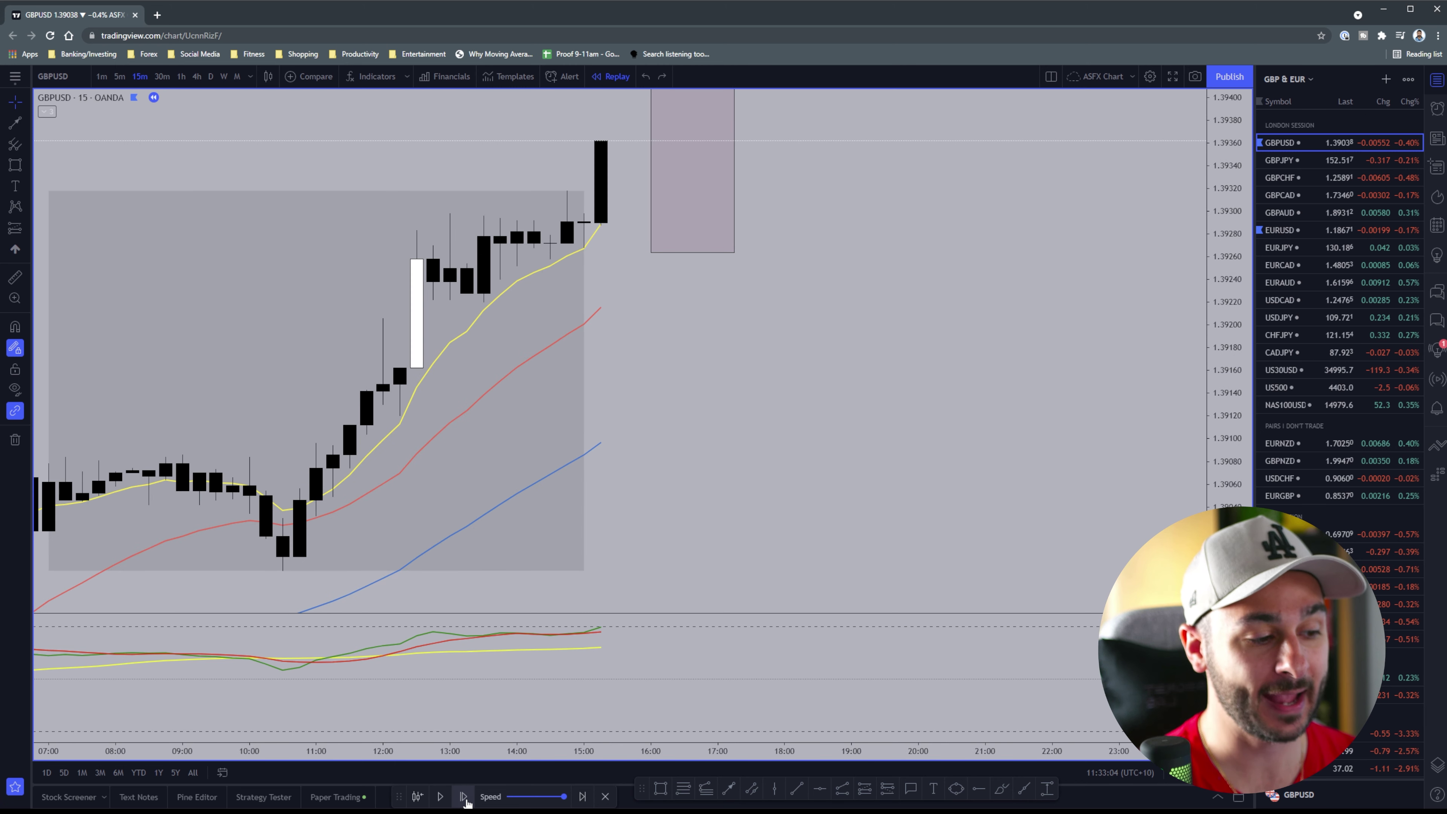
pyautogui.click(464, 797)
pyautogui.click(464, 797)
pyautogui.click(464, 797)
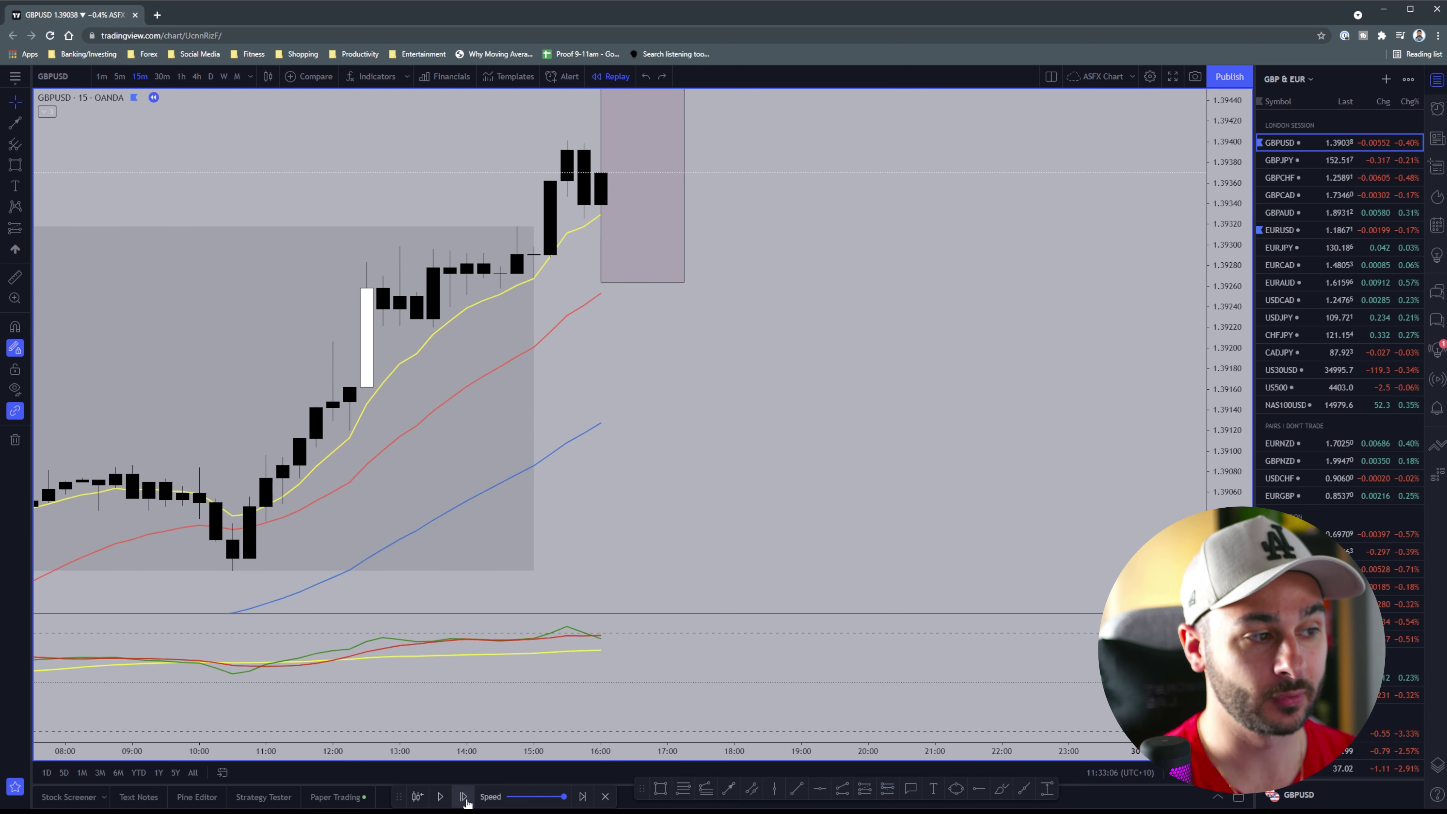
pyautogui.click(464, 797)
pyautogui.click(464, 797)
pyautogui.click(464, 797)
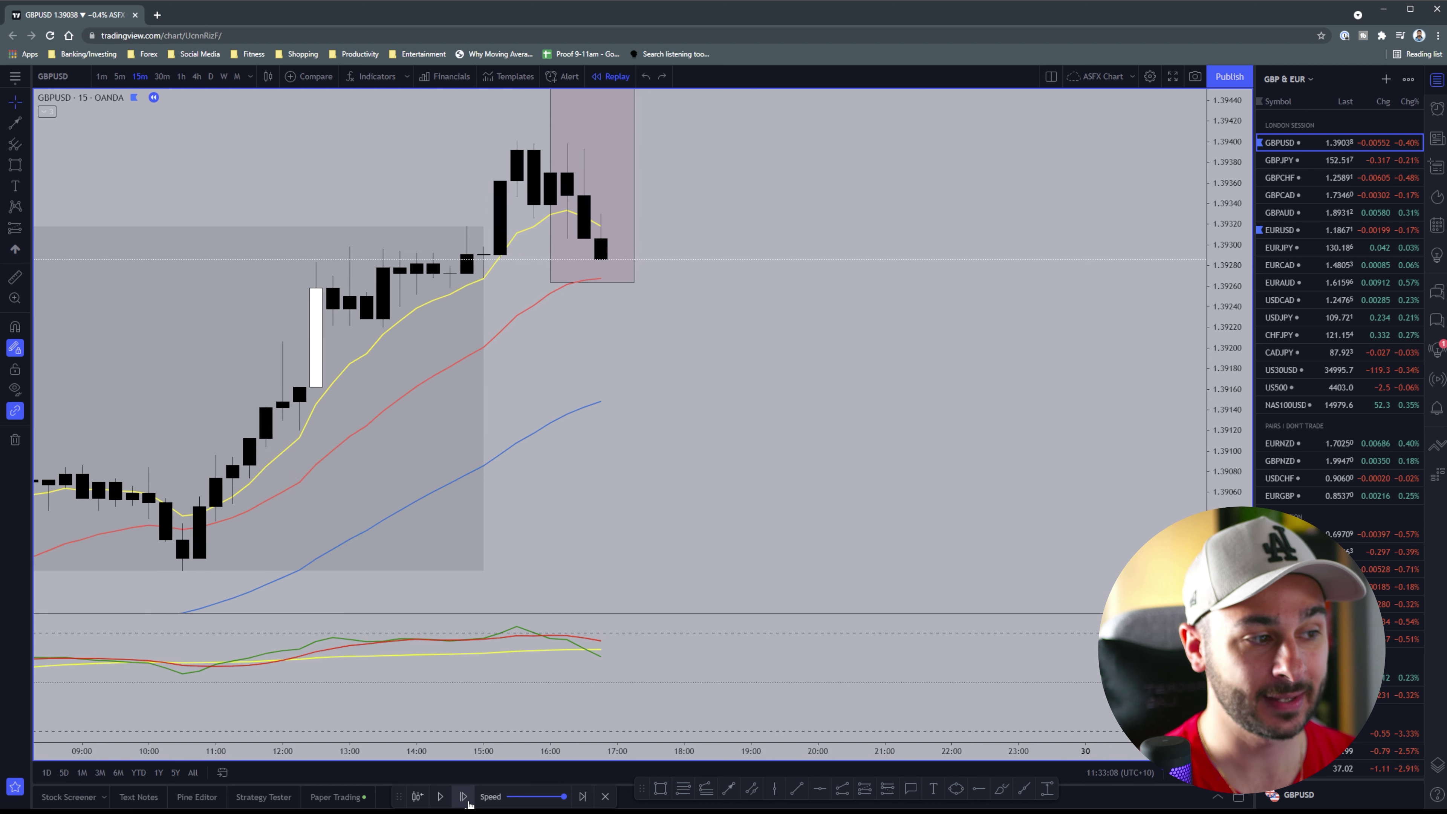
# Step: Advance the replay to the 17:00 candle and point out the oscillator's peak with a temporary arrow
pyautogui.click(464, 797)
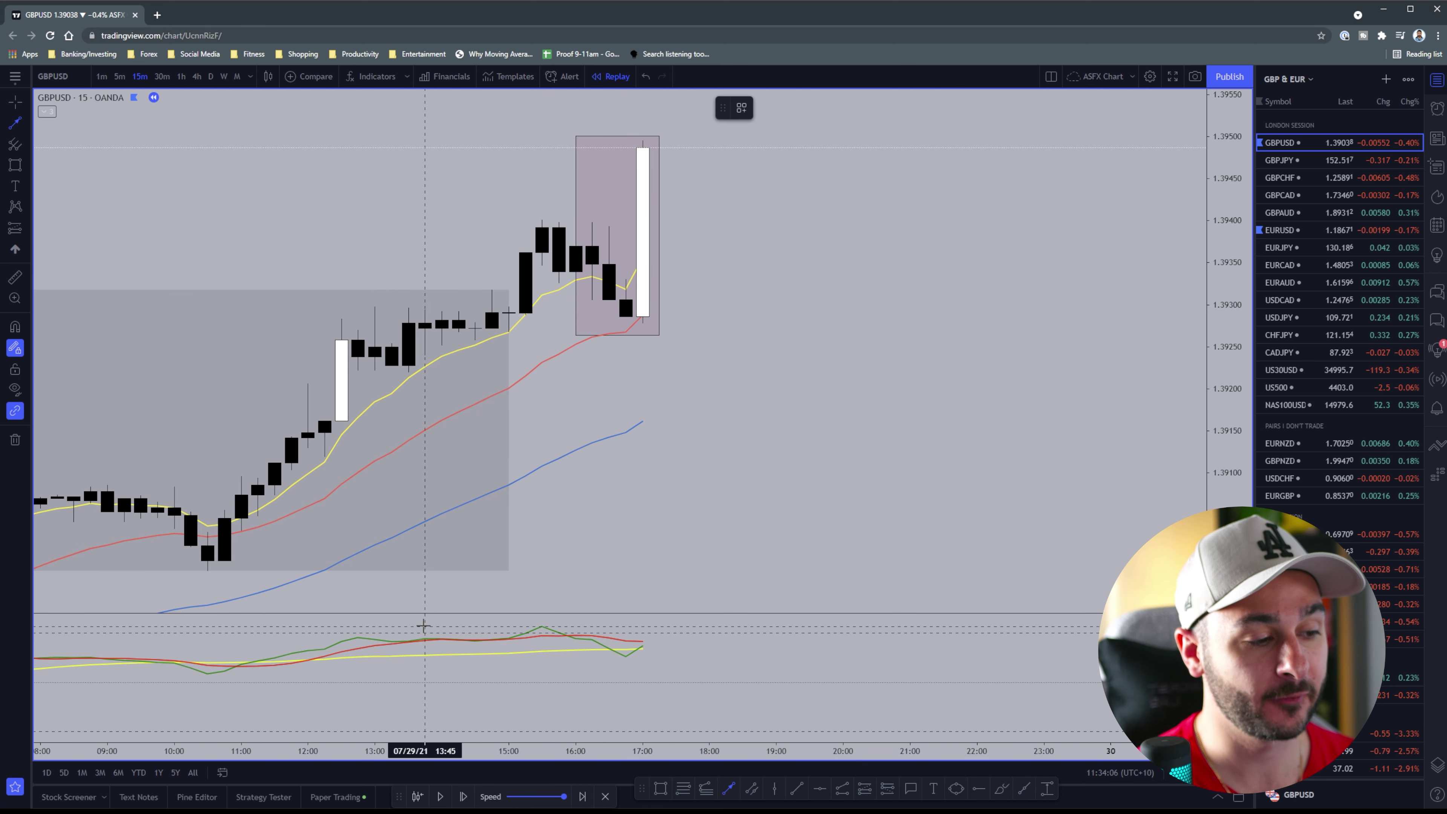
pyautogui.click(424, 625)
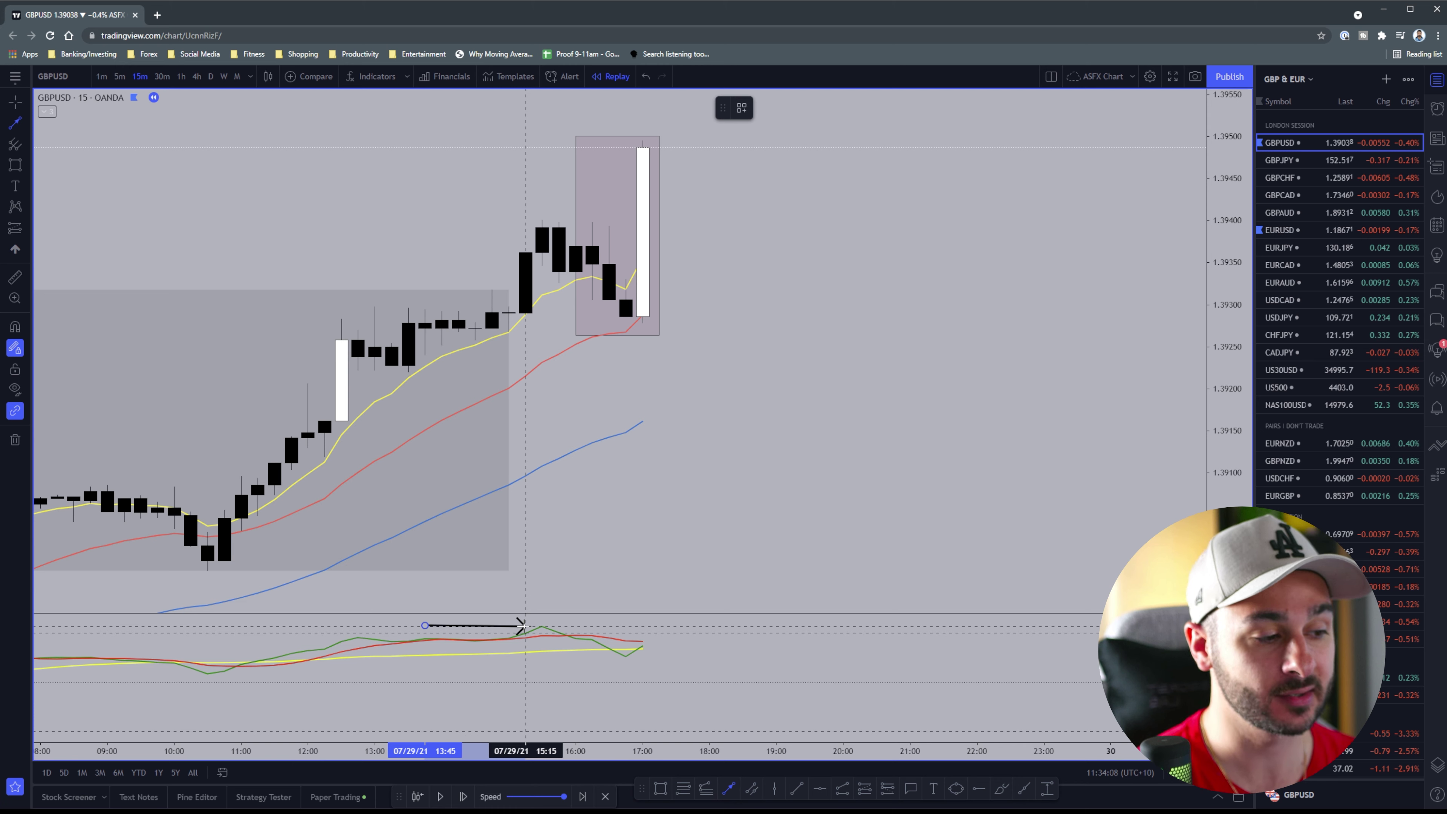
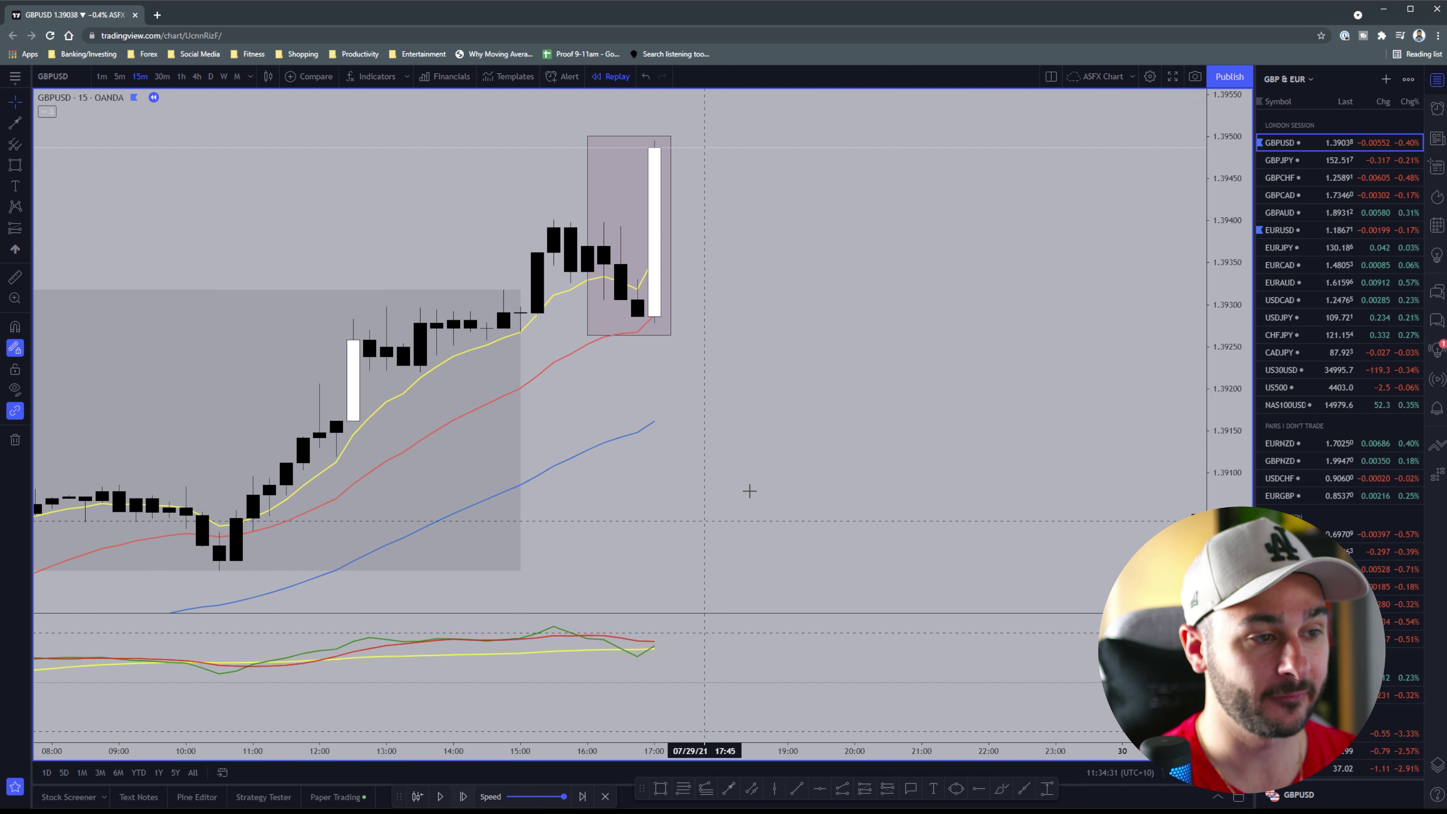
pyautogui.keyDown('alt'); pyautogui.click(862, 350); pyautogui.keyUp('alt')
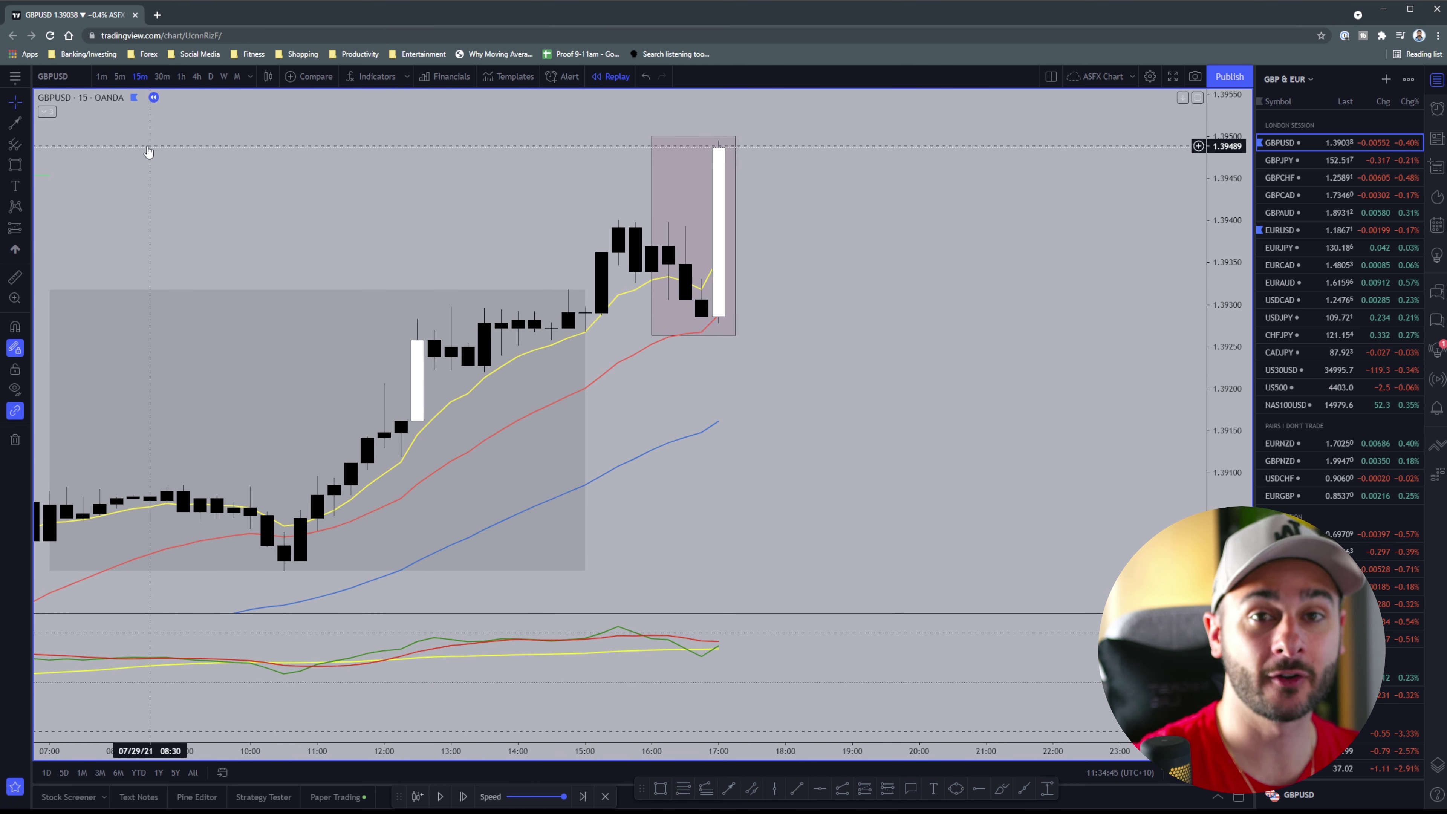
# Step: Switch the chart to the 1-minute timeframe to show the price action from 16:00 to 17:15
pyautogui.click(101, 75)
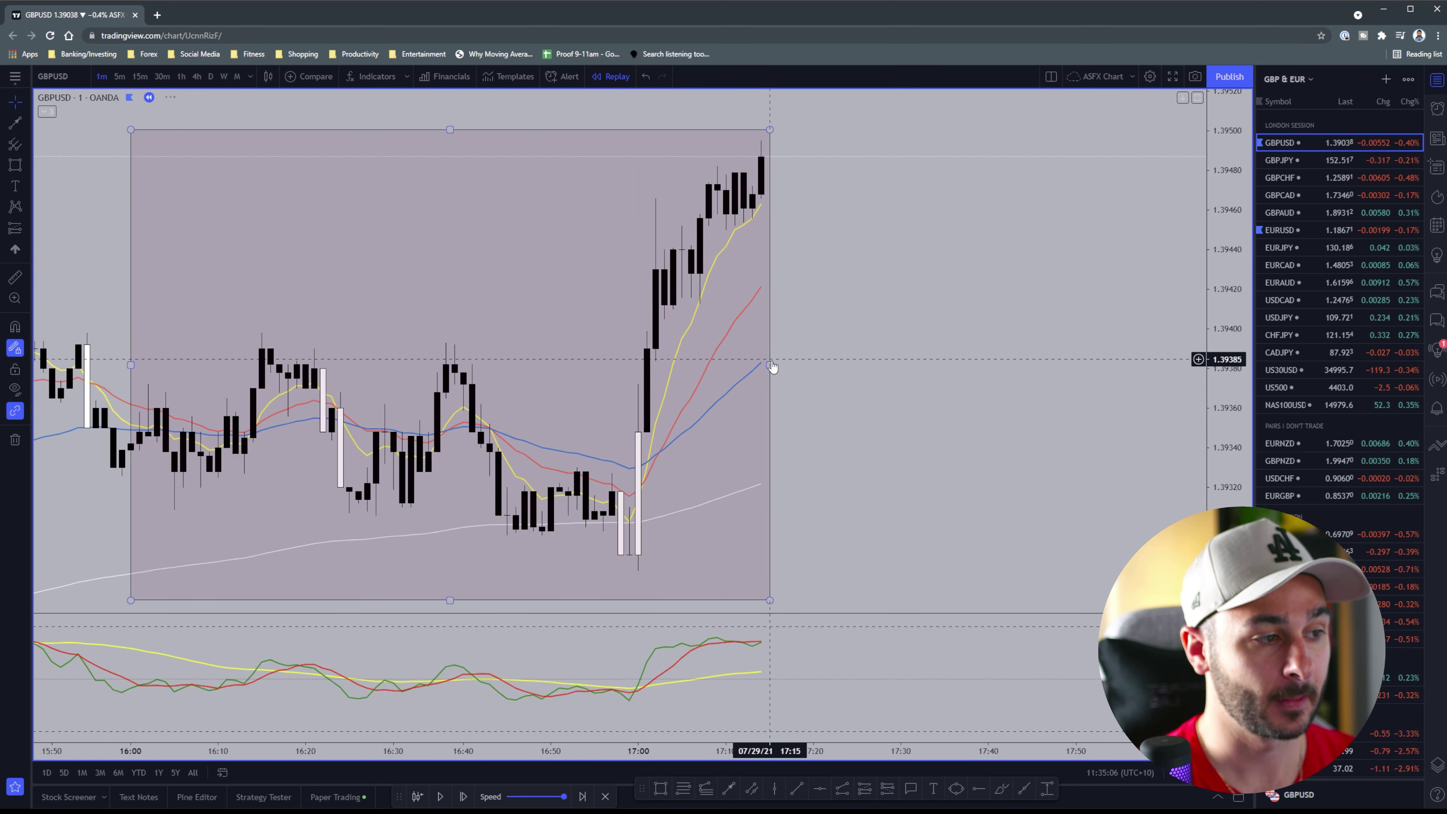
pyautogui.scroll(1, 789, 359)
pyautogui.moveTo(940, 329); pyautogui.dragTo(879, 342)
pyautogui.scroll(-5, 879, 342)
pyautogui.moveTo(1056, 324); pyautogui.dragTo(950, 359)
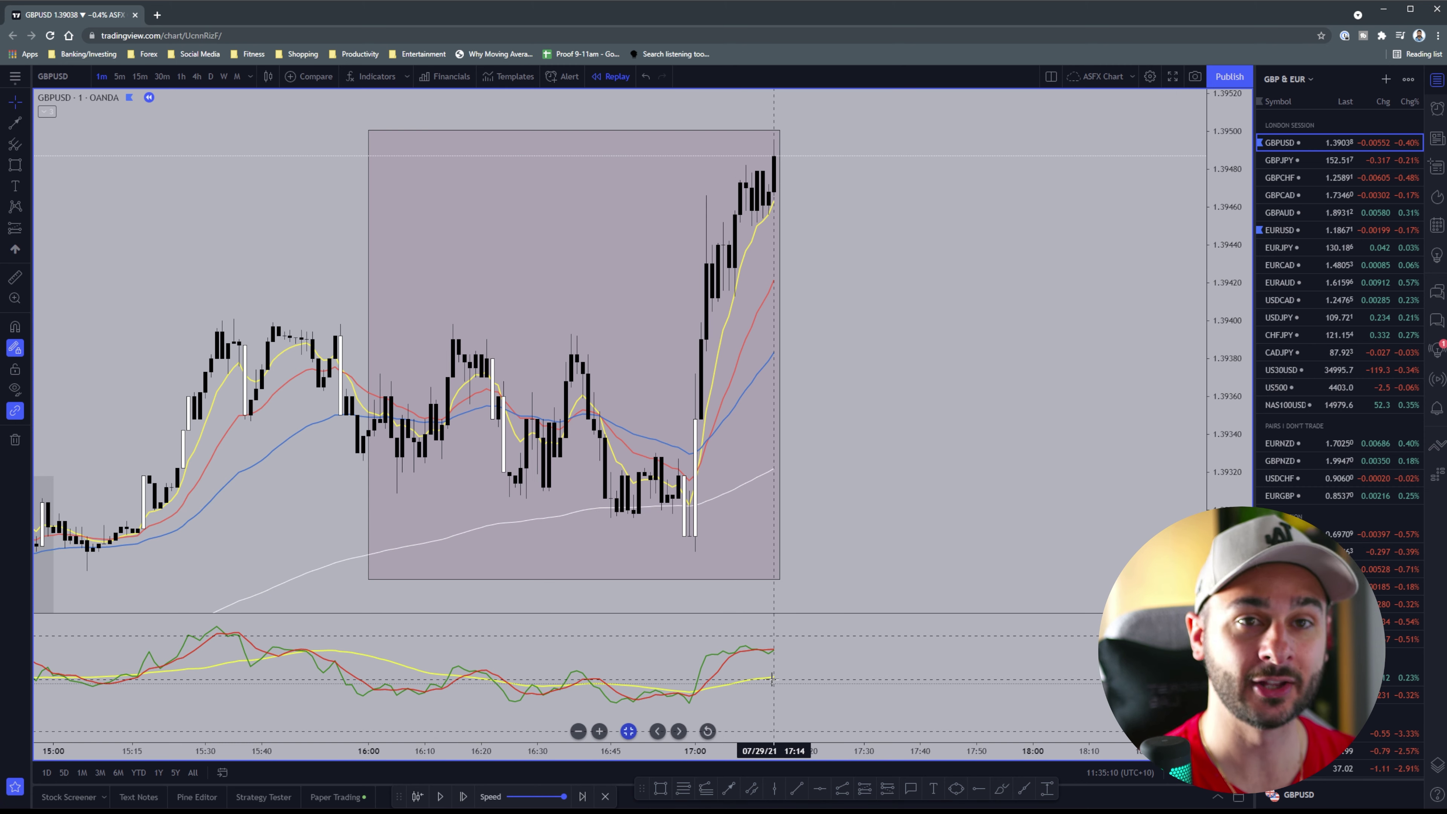
pyautogui.moveTo(897, 366); pyautogui.dragTo(840, 374)
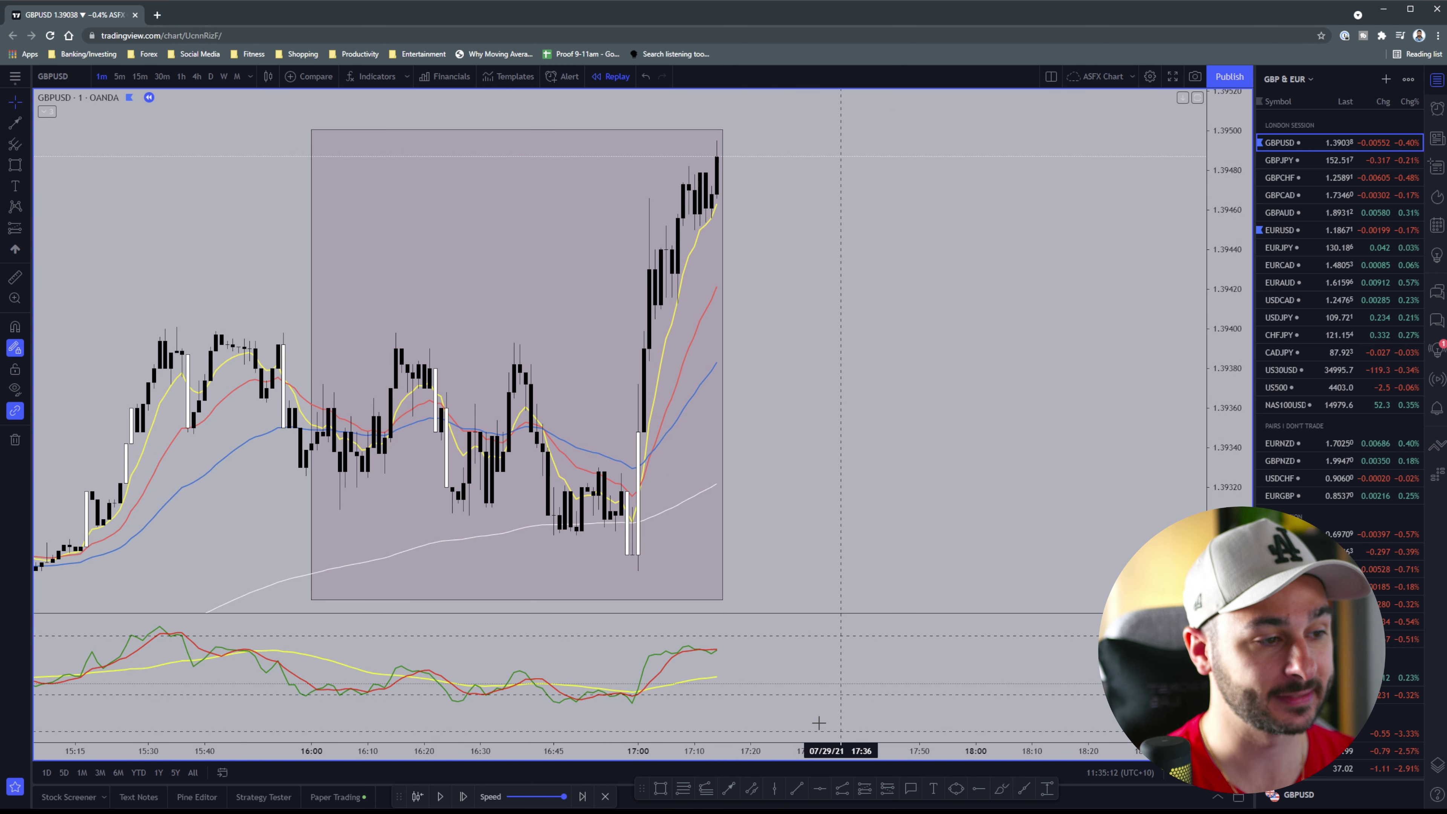
# Step: Draw a rectangle around the rally from 16:59 to 17:15, spanning about 1.3929 to 1.395
pyautogui.click(659, 788)
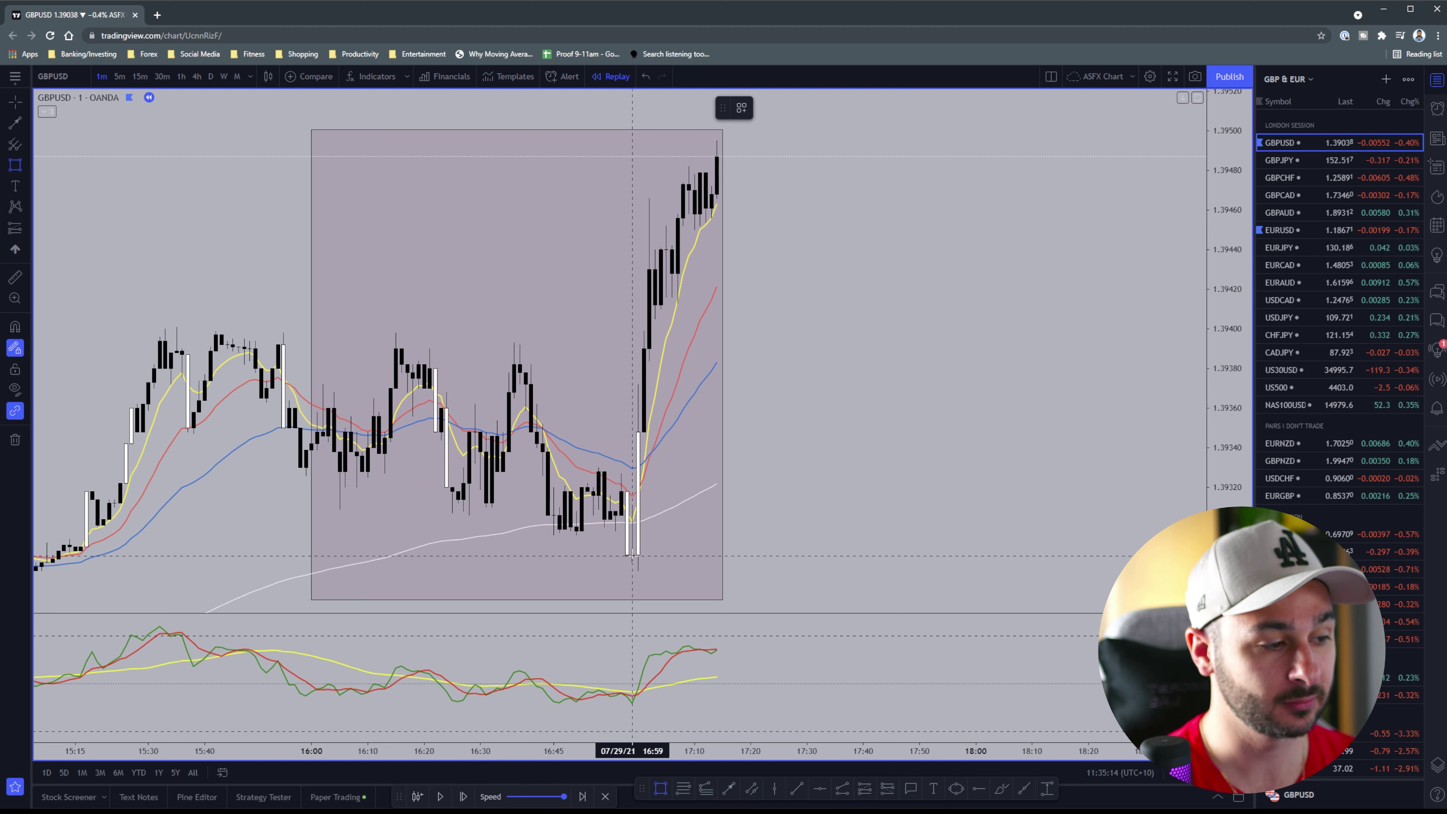
pyautogui.moveTo(632, 556); pyautogui.dragTo(722, 137)
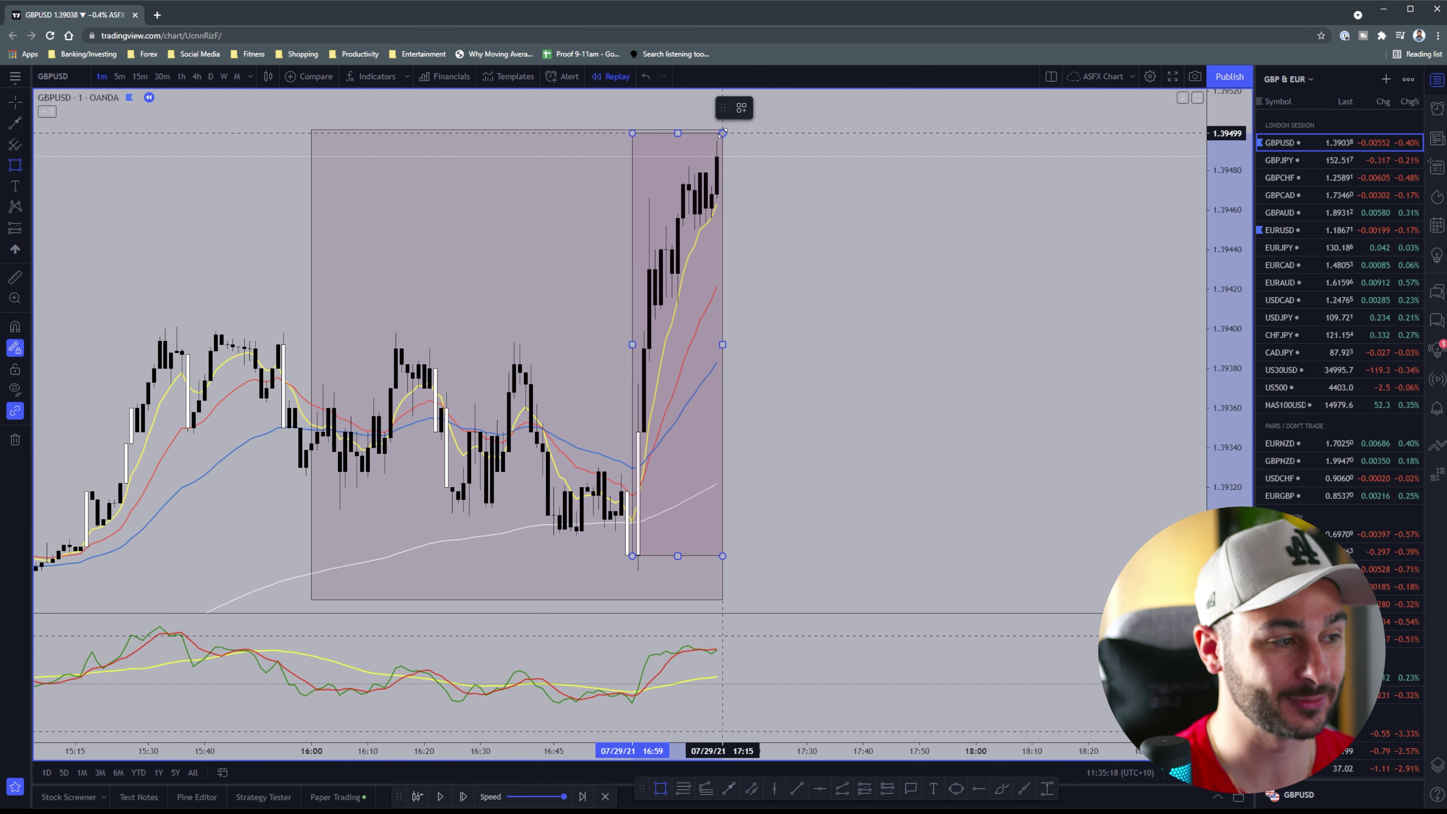
pyautogui.click(722, 133)
pyautogui.moveTo(814, 261); pyautogui.dragTo(793, 268)
pyautogui.moveTo(845, 336); pyautogui.dragTo(787, 355)
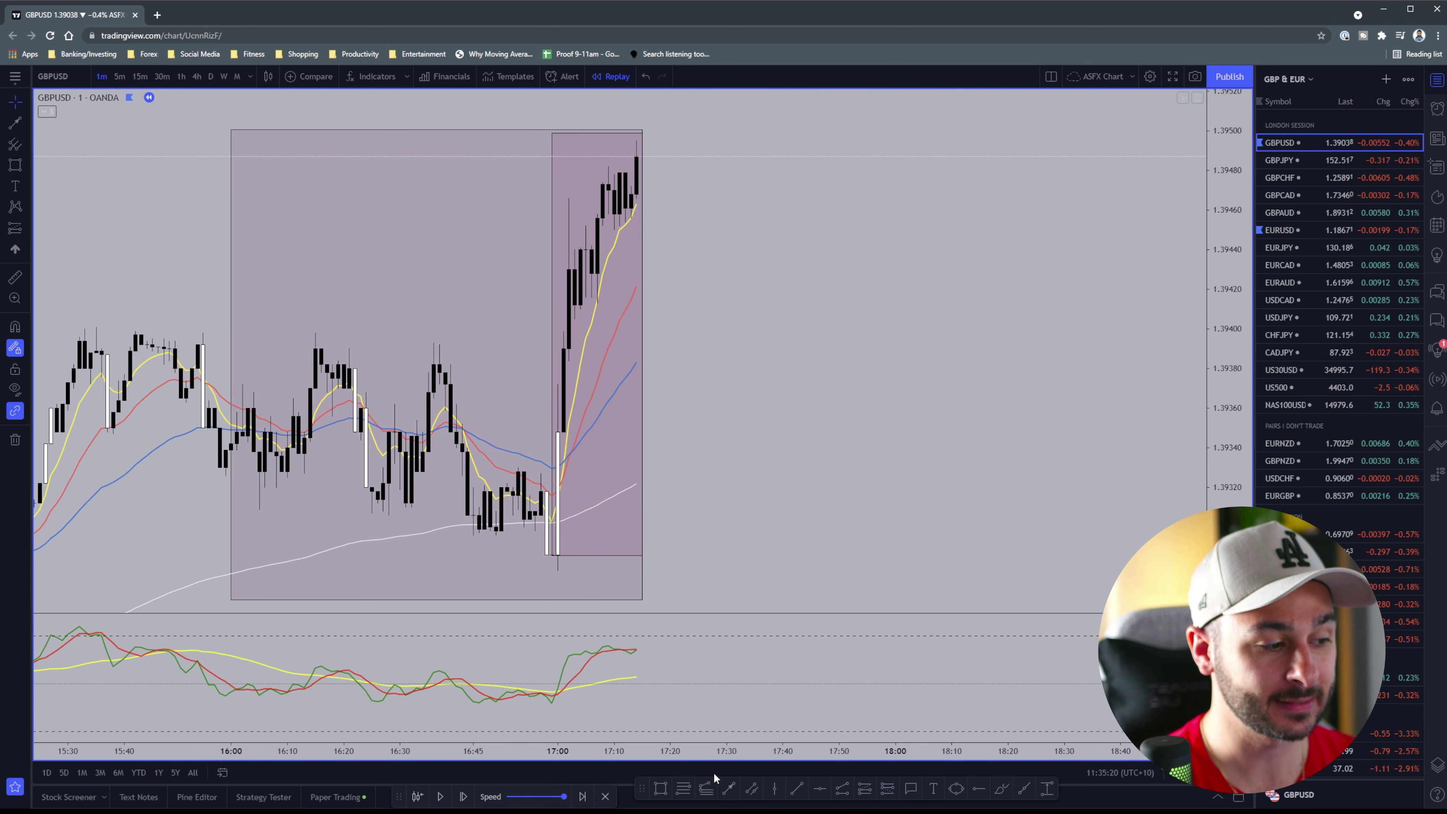
# Step: Advance the 1-minute replay bar by bar to the 17:34 candle
pyautogui.click(463, 797)
pyautogui.click(463, 797)
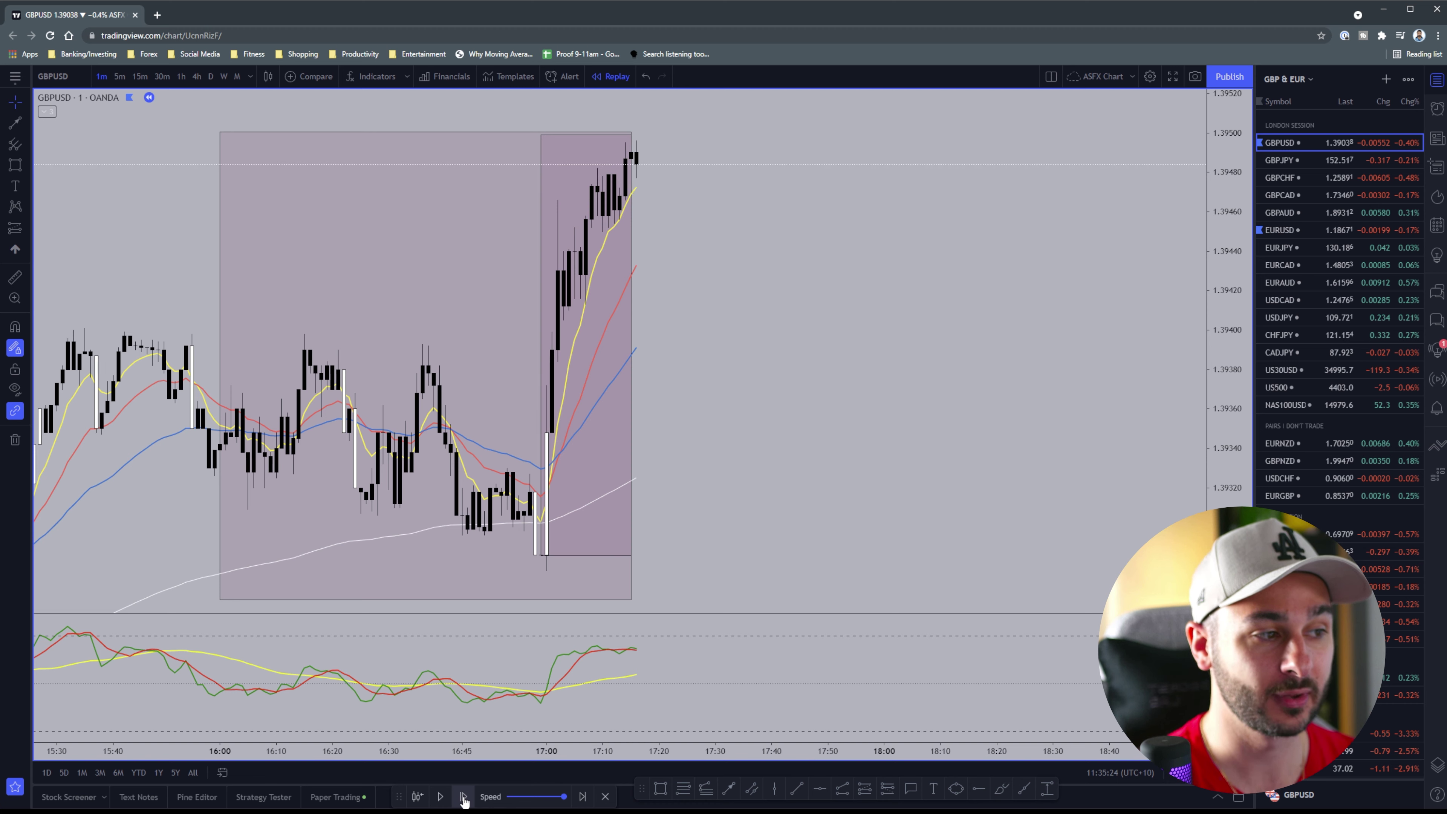
pyautogui.click(463, 797)
pyautogui.click(463, 797)
pyautogui.click(463, 797)
pyautogui.click(463, 796)
pyautogui.click(463, 796)
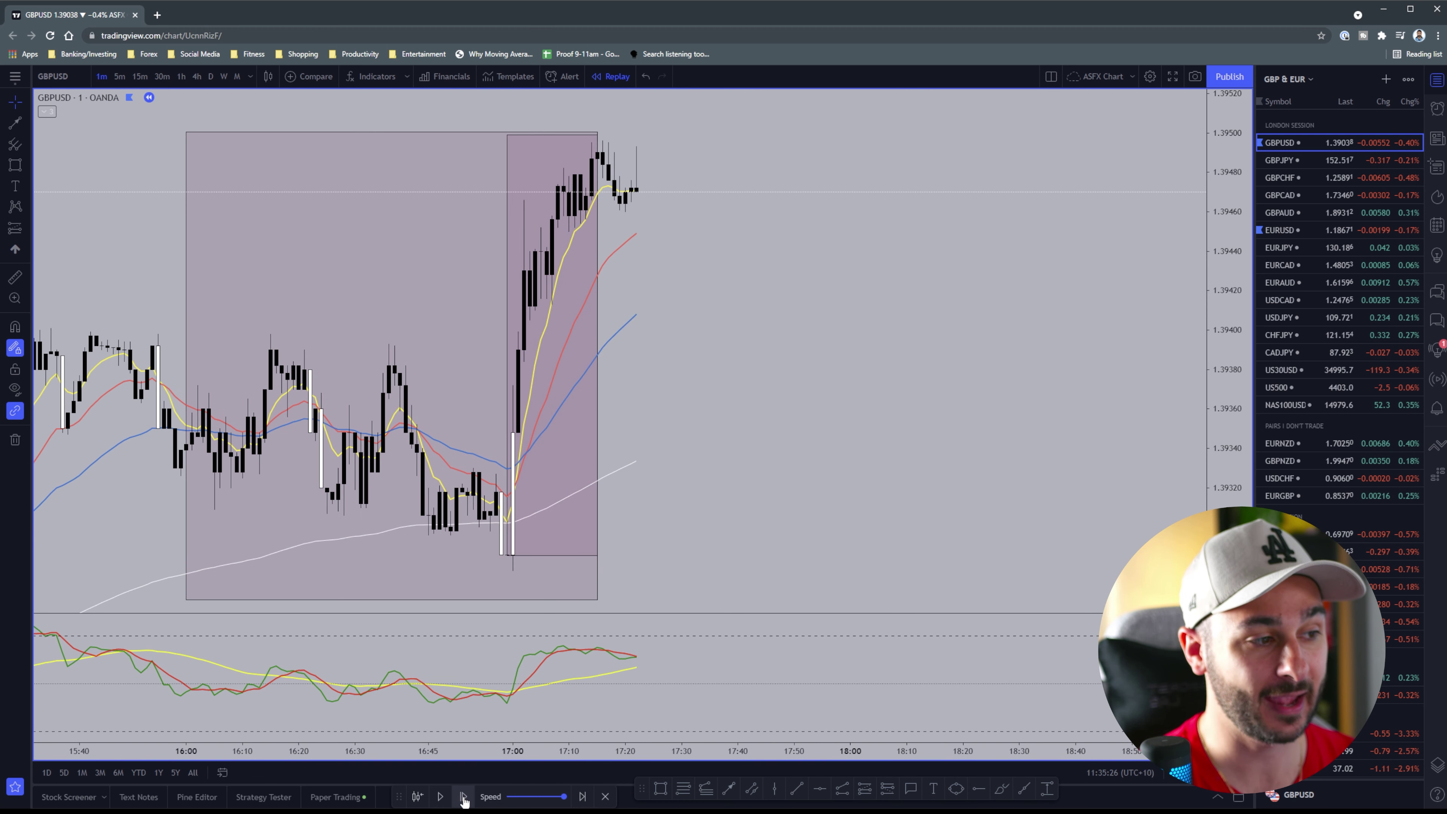
pyautogui.click(463, 796)
pyautogui.click(463, 797)
pyautogui.click(463, 796)
pyautogui.click(463, 797)
pyautogui.click(463, 797)
pyautogui.click(463, 796)
pyautogui.click(463, 797)
pyautogui.click(463, 797)
pyautogui.click(463, 797)
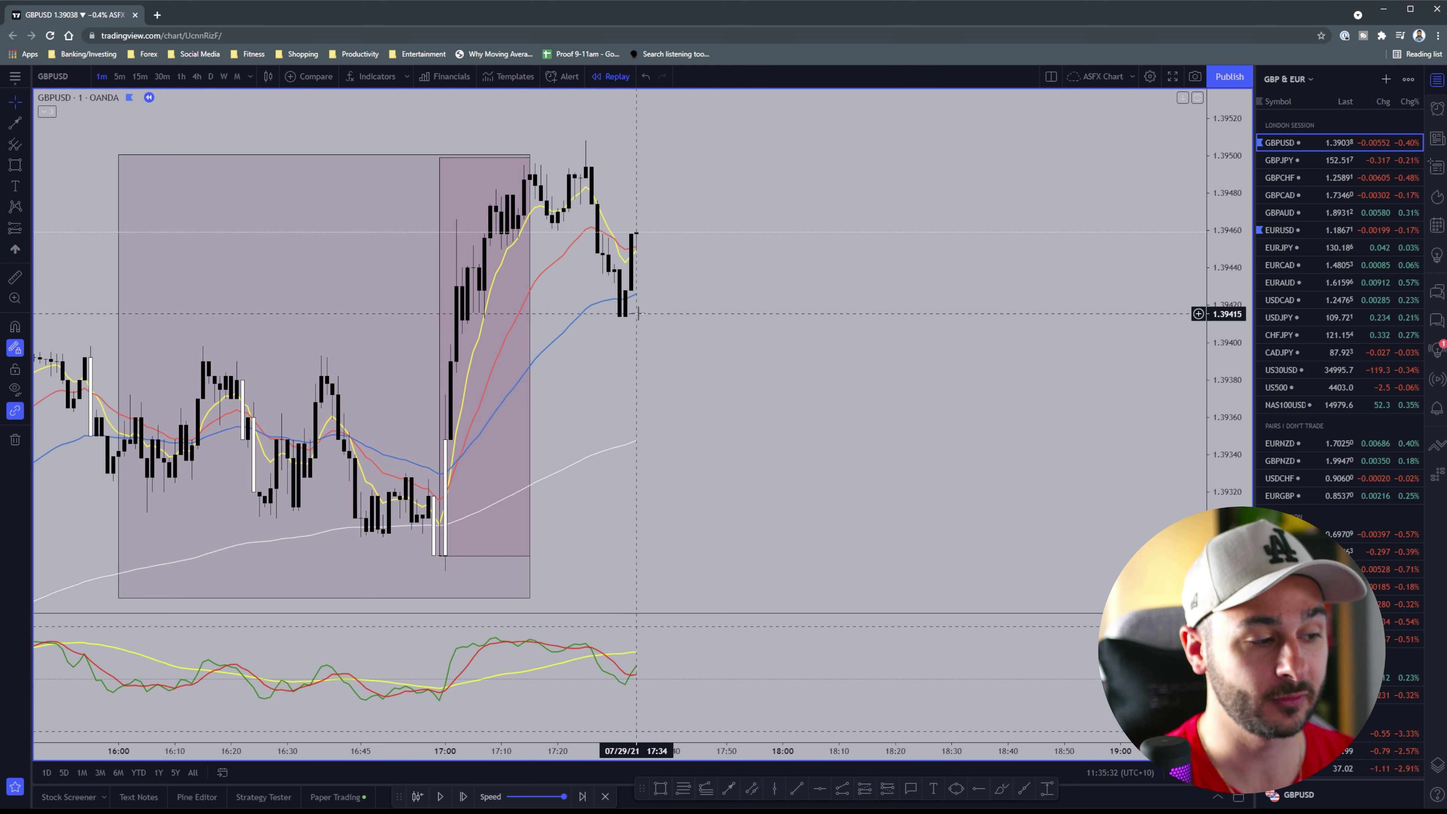
# Step: Place a long position at the 17:33 candle with entry at 1.39428, and delete the 16:59–17:15 rectangle
pyautogui.click(866, 789)
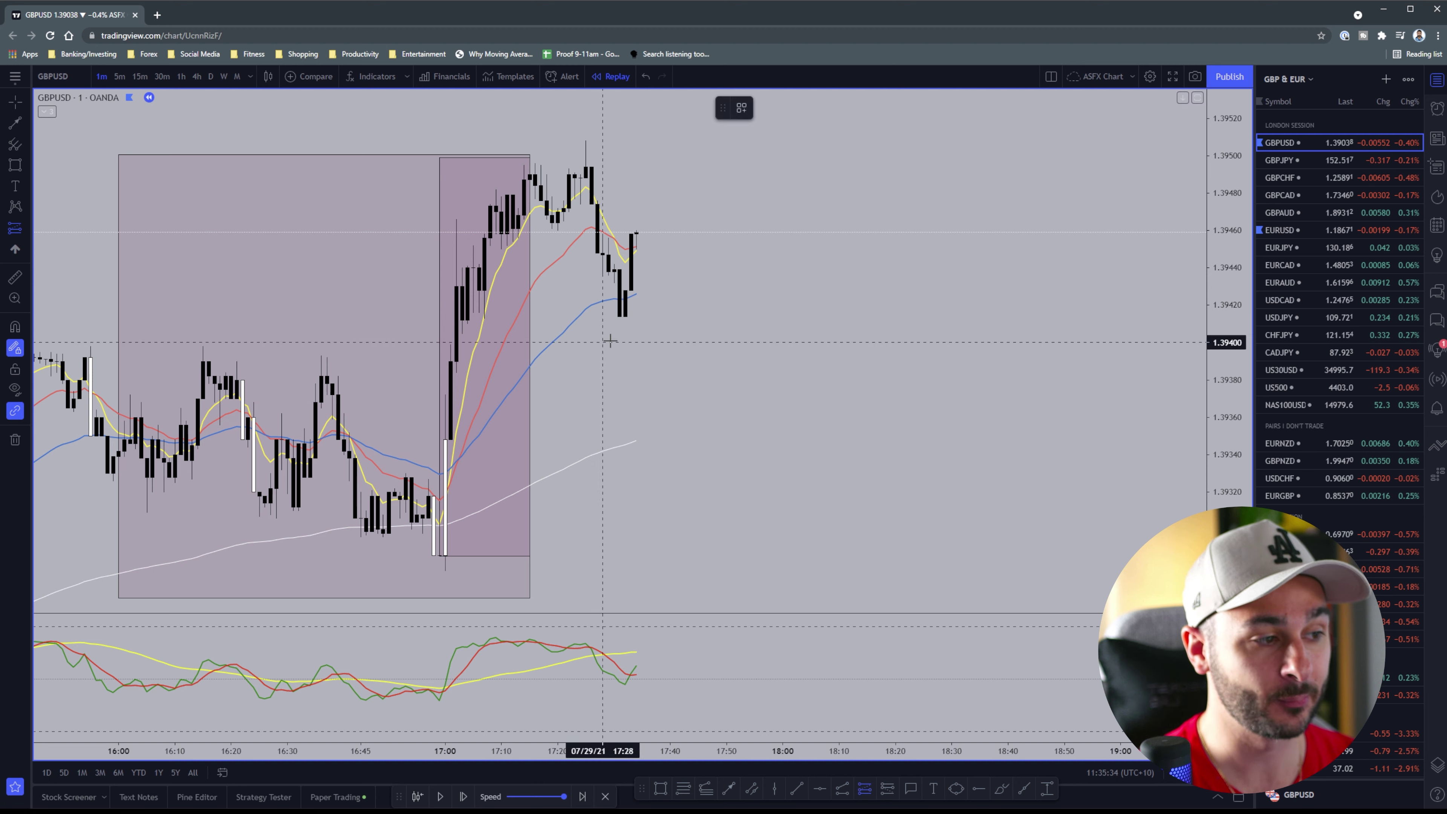
pyautogui.click(631, 289)
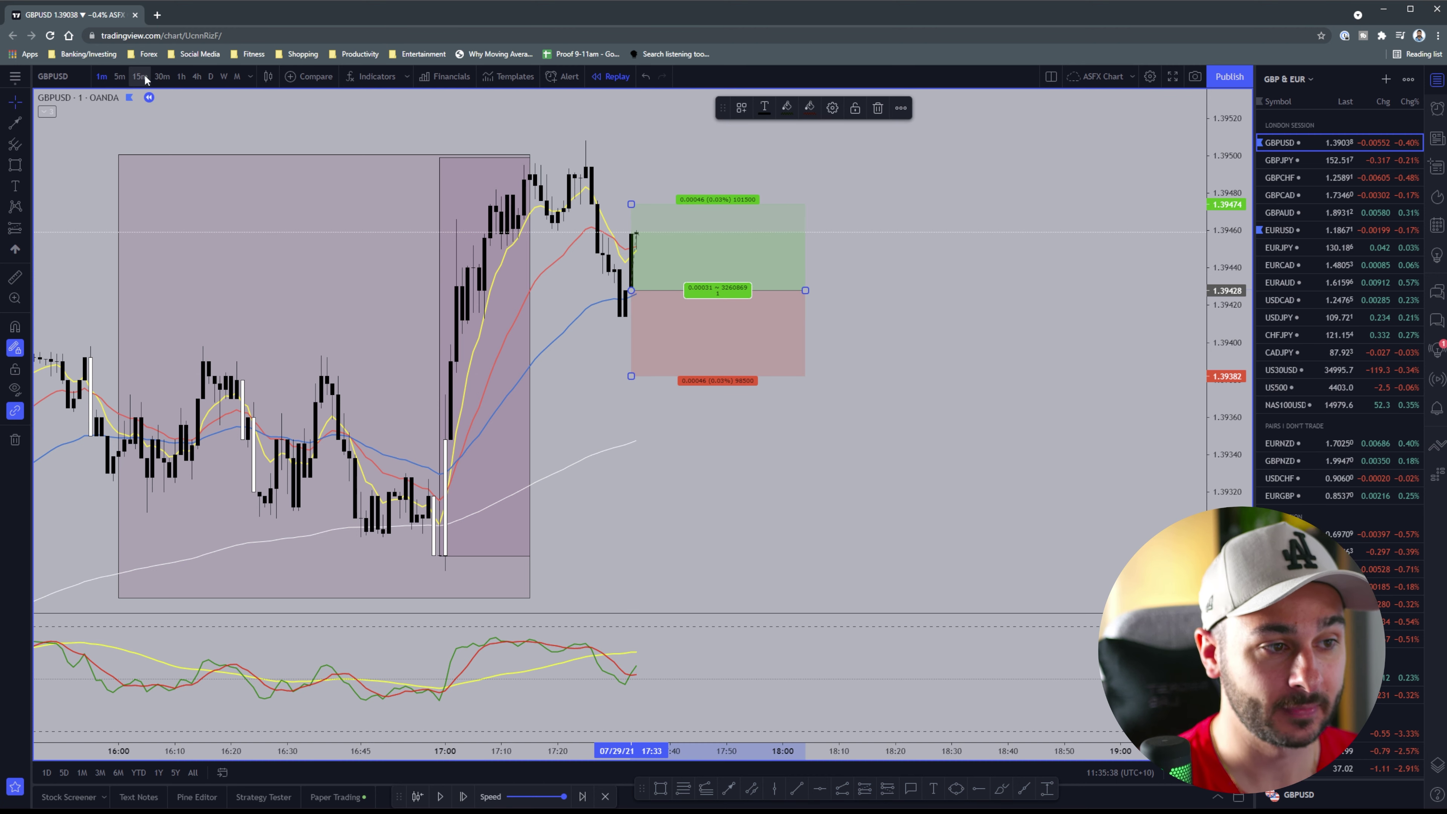
pyautogui.click(440, 263)
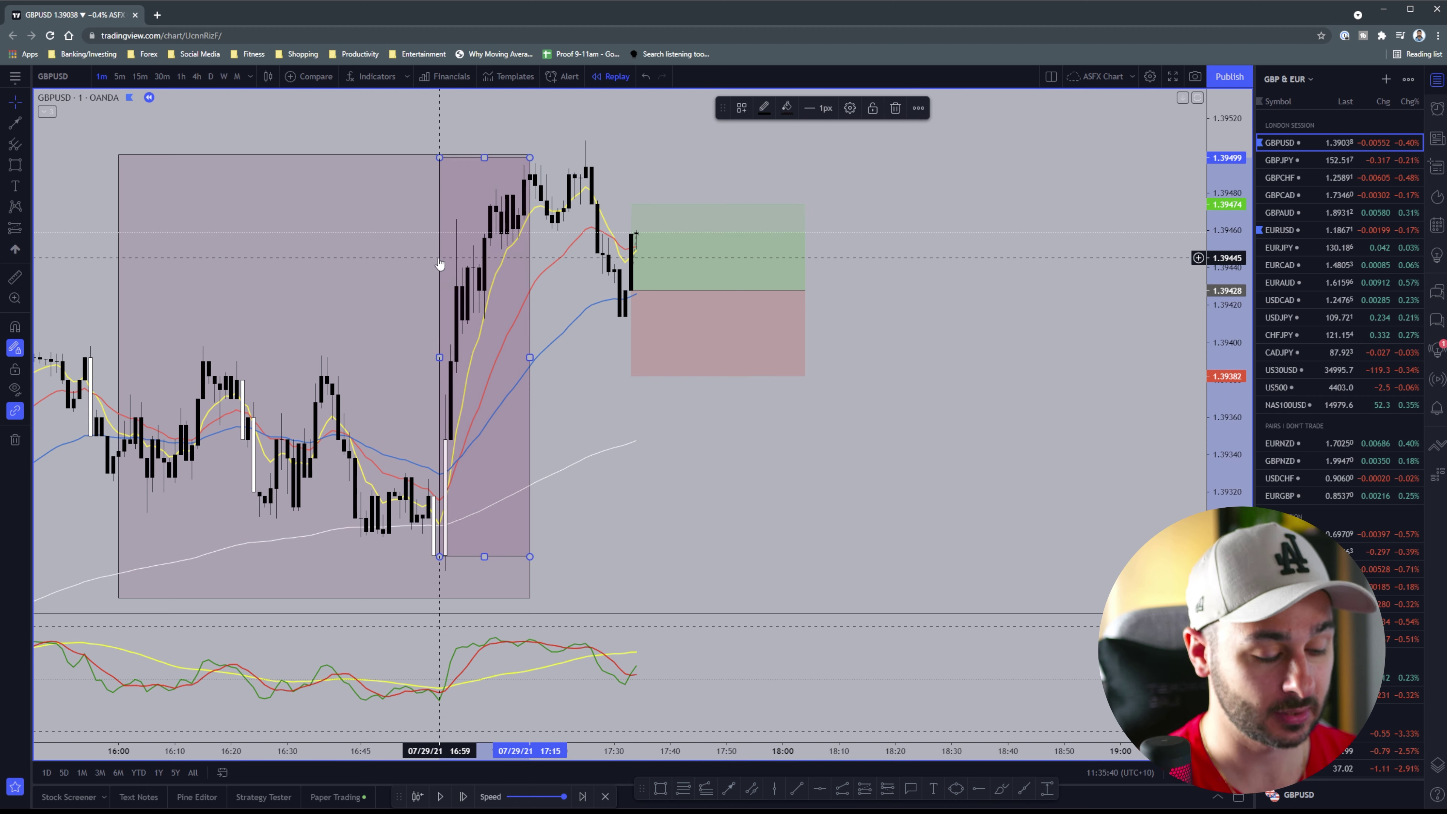
# Step: Return the chart to the 15-minute timeframe and extend the long position's end to about 22:30
pyautogui.click(140, 76)
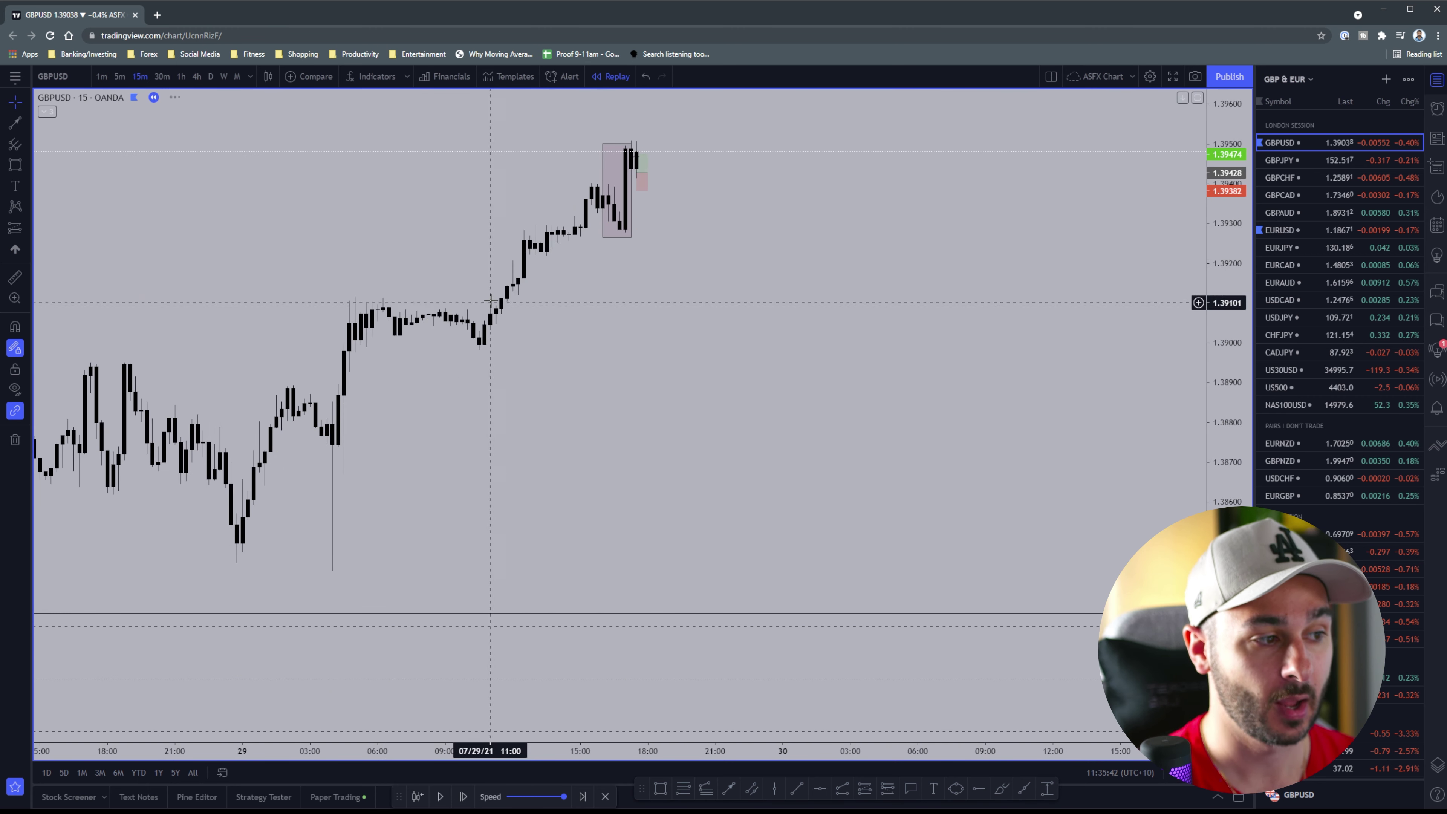
pyautogui.scroll(5, 626, 268)
pyautogui.moveTo(521, 379); pyautogui.dragTo(732, 391)
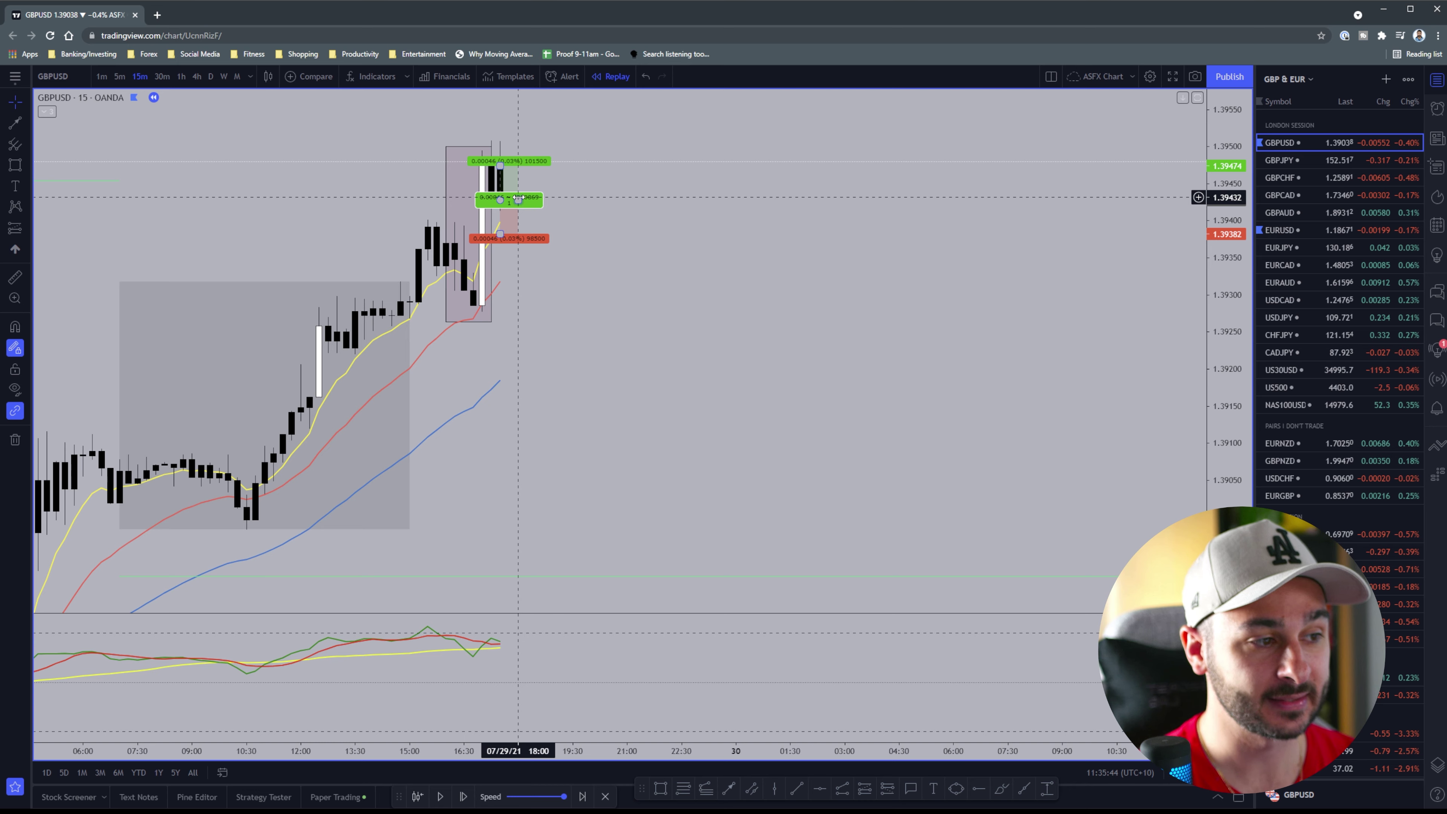
pyautogui.moveTo(518, 198); pyautogui.dragTo(682, 199)
pyautogui.scroll(3, 681, 317)
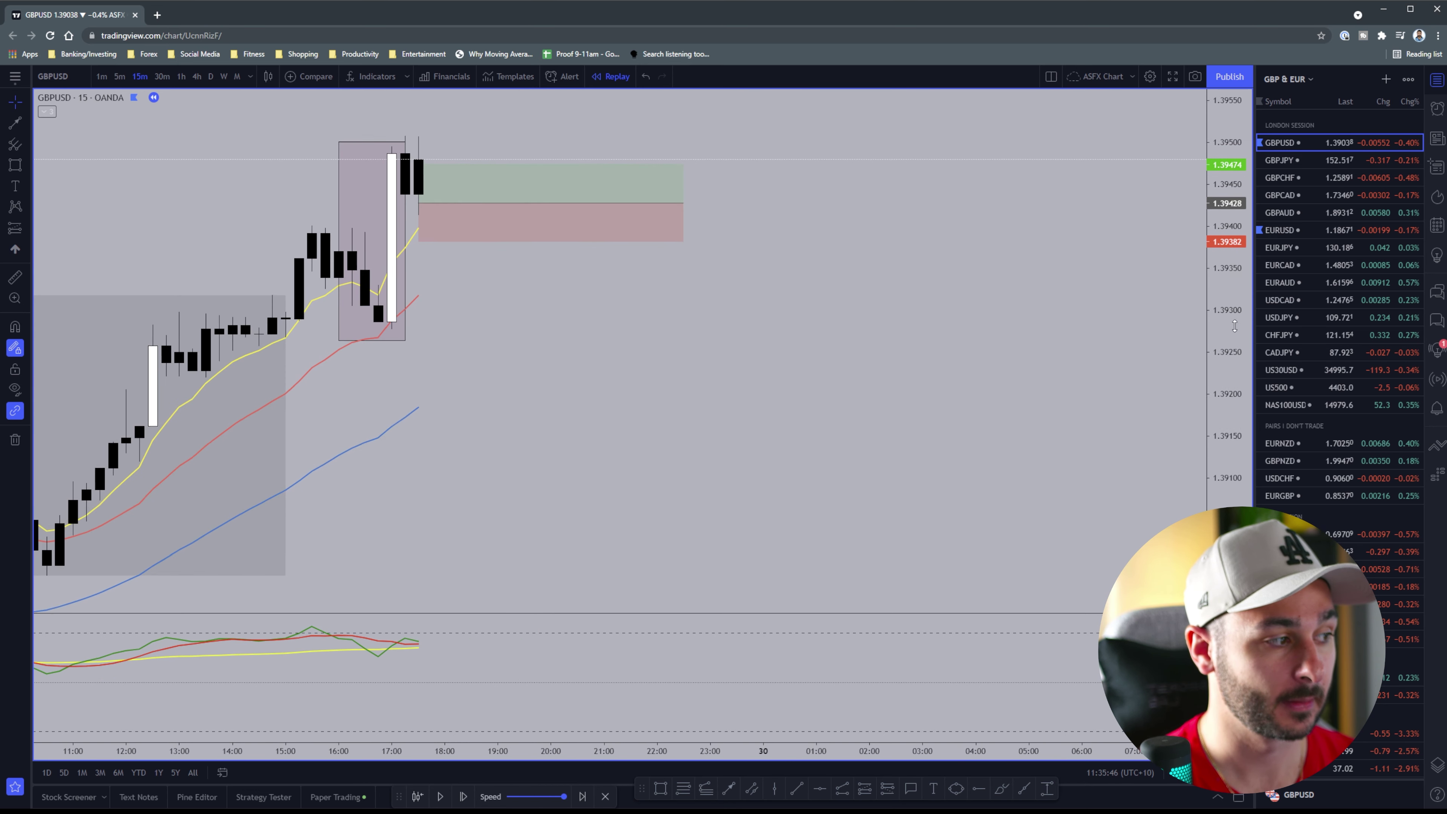
# Step: Set the long position's stop loss to 1.39284 and its profit target to 1.39883
pyautogui.moveTo(1234, 326); pyautogui.dragTo(1234, 322)
pyautogui.moveTo(698, 306); pyautogui.dragTo(846, 399)
pyautogui.moveTo(566, 334); pyautogui.dragTo(566, 418)
pyautogui.moveTo(619, 305); pyautogui.dragTo(583, 317)
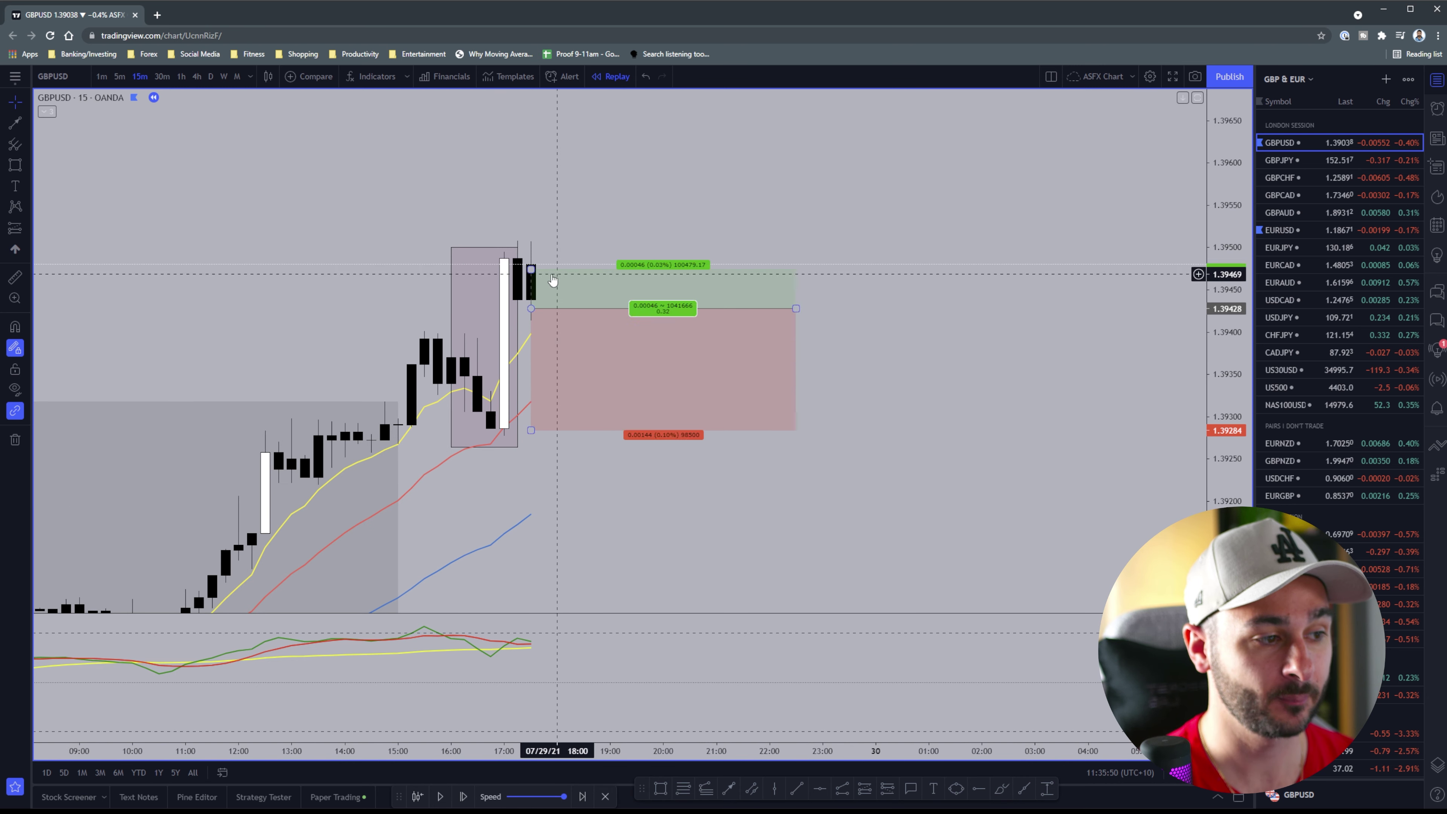
pyautogui.moveTo(531, 269); pyautogui.dragTo(531, 193)
pyautogui.moveTo(1227, 173); pyautogui.dragTo(1227, 347)
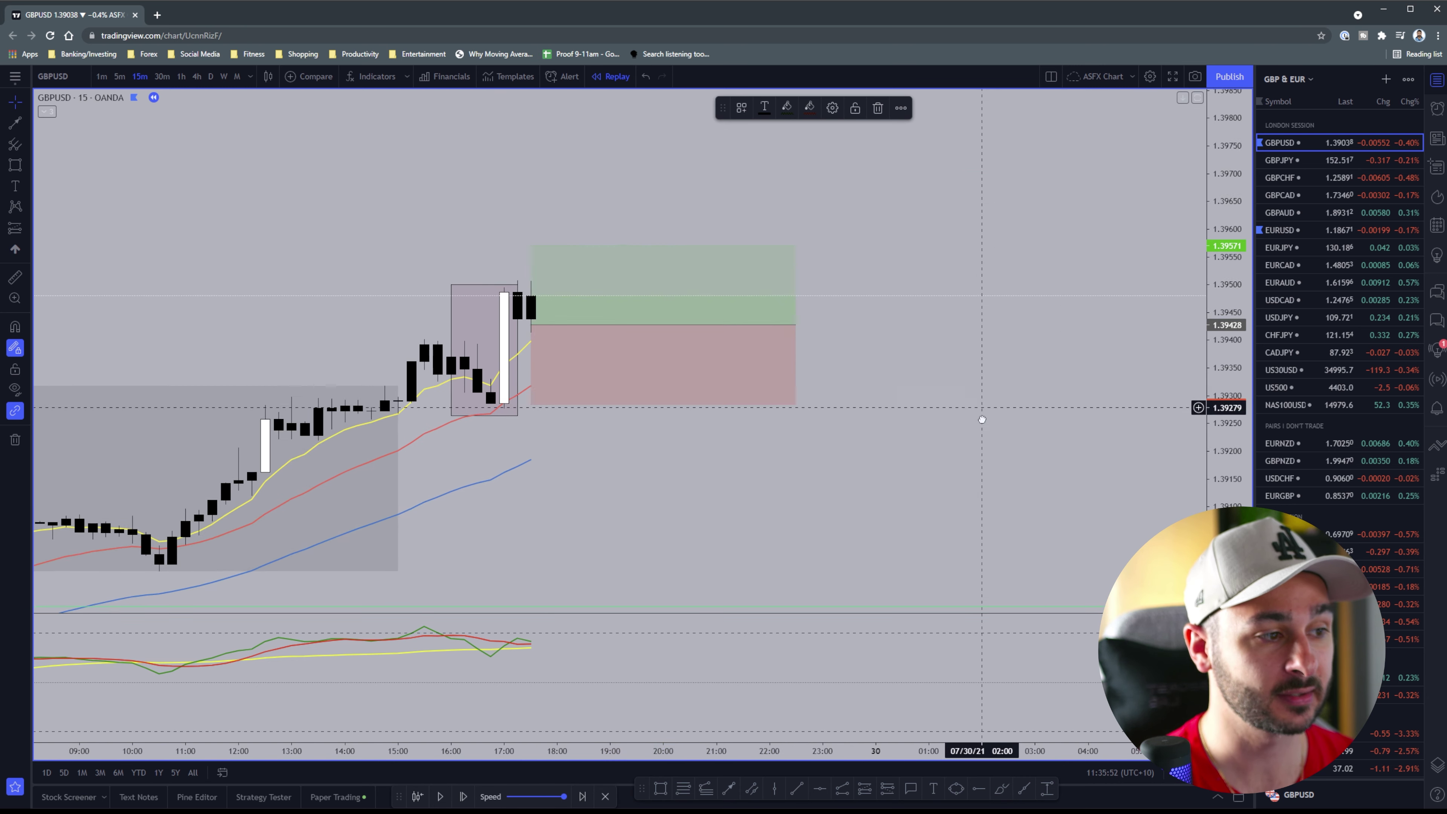
pyautogui.moveTo(981, 416); pyautogui.dragTo(994, 588)
pyautogui.moveTo(543, 417); pyautogui.dragTo(542, 240)
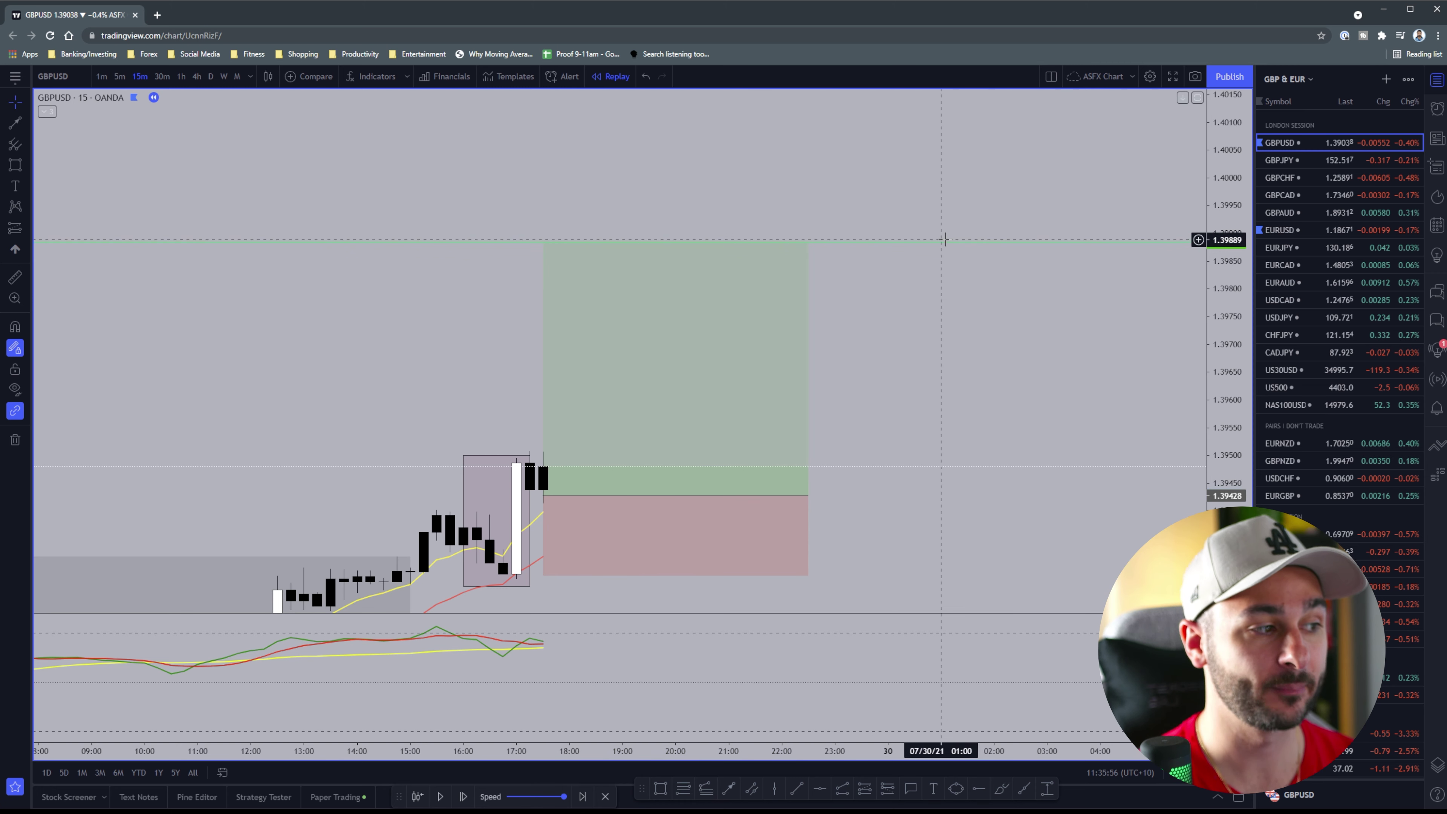
pyautogui.click(729, 789)
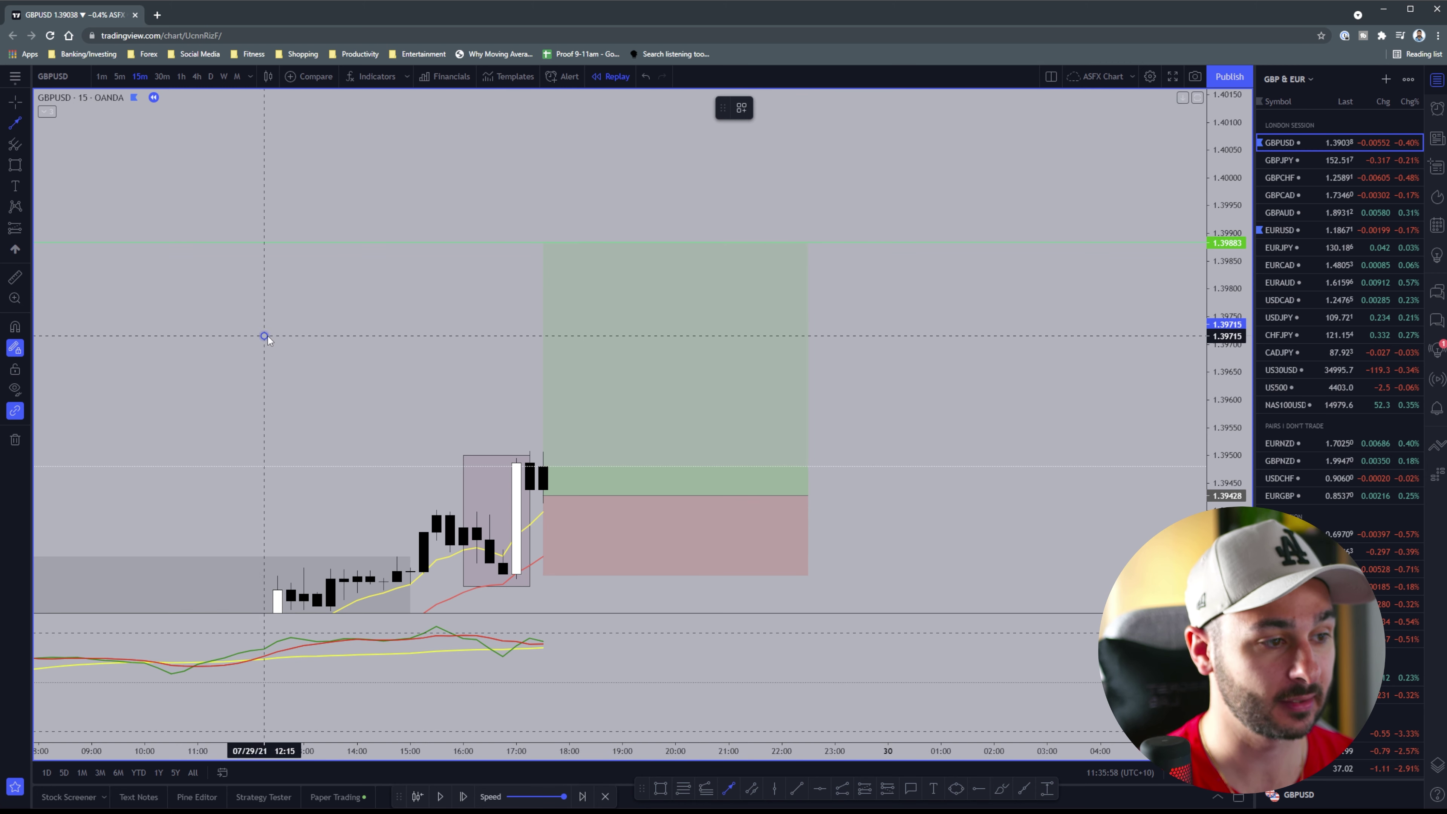
pyautogui.click(264, 335)
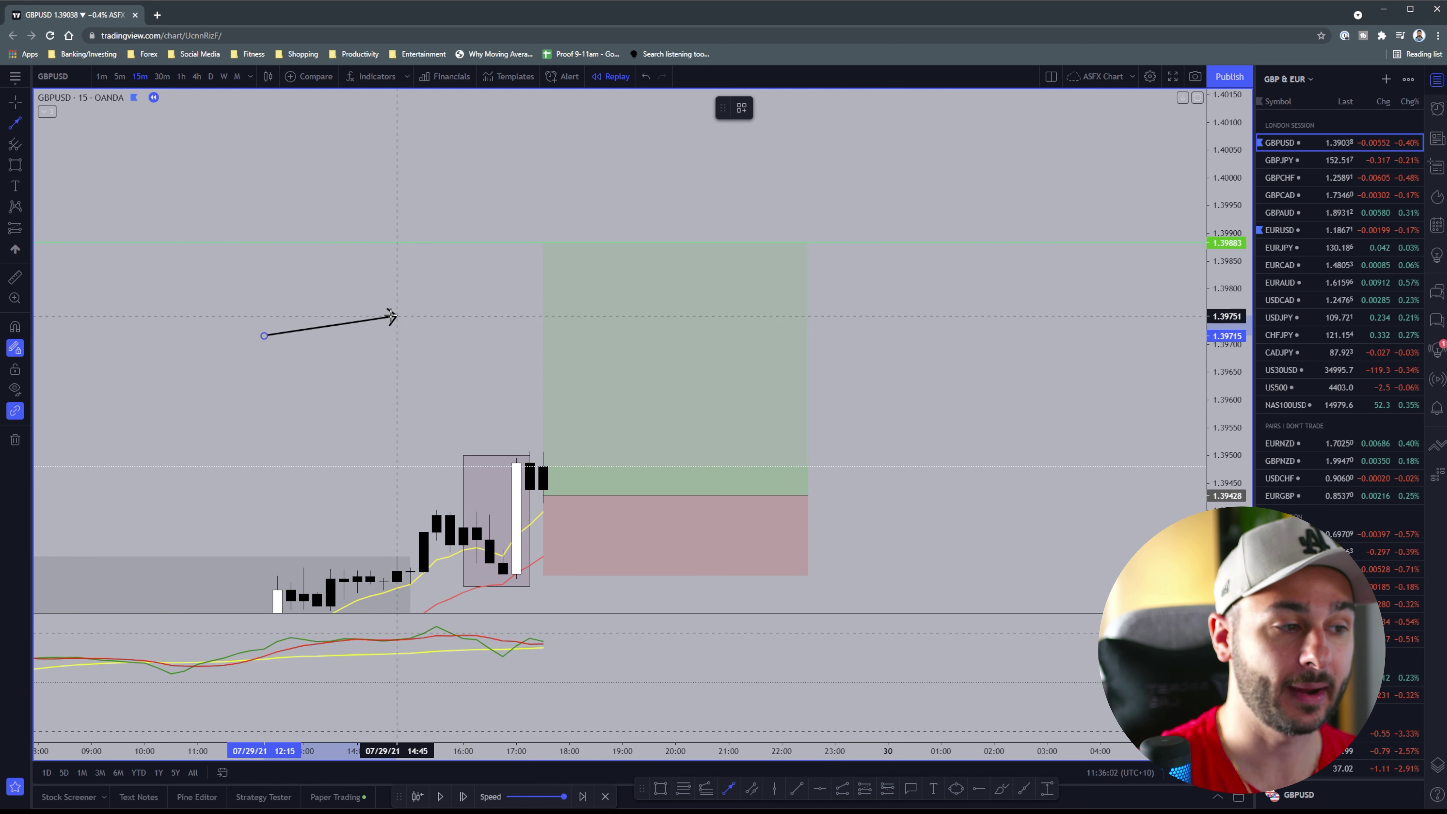
pyautogui.press('Escape')
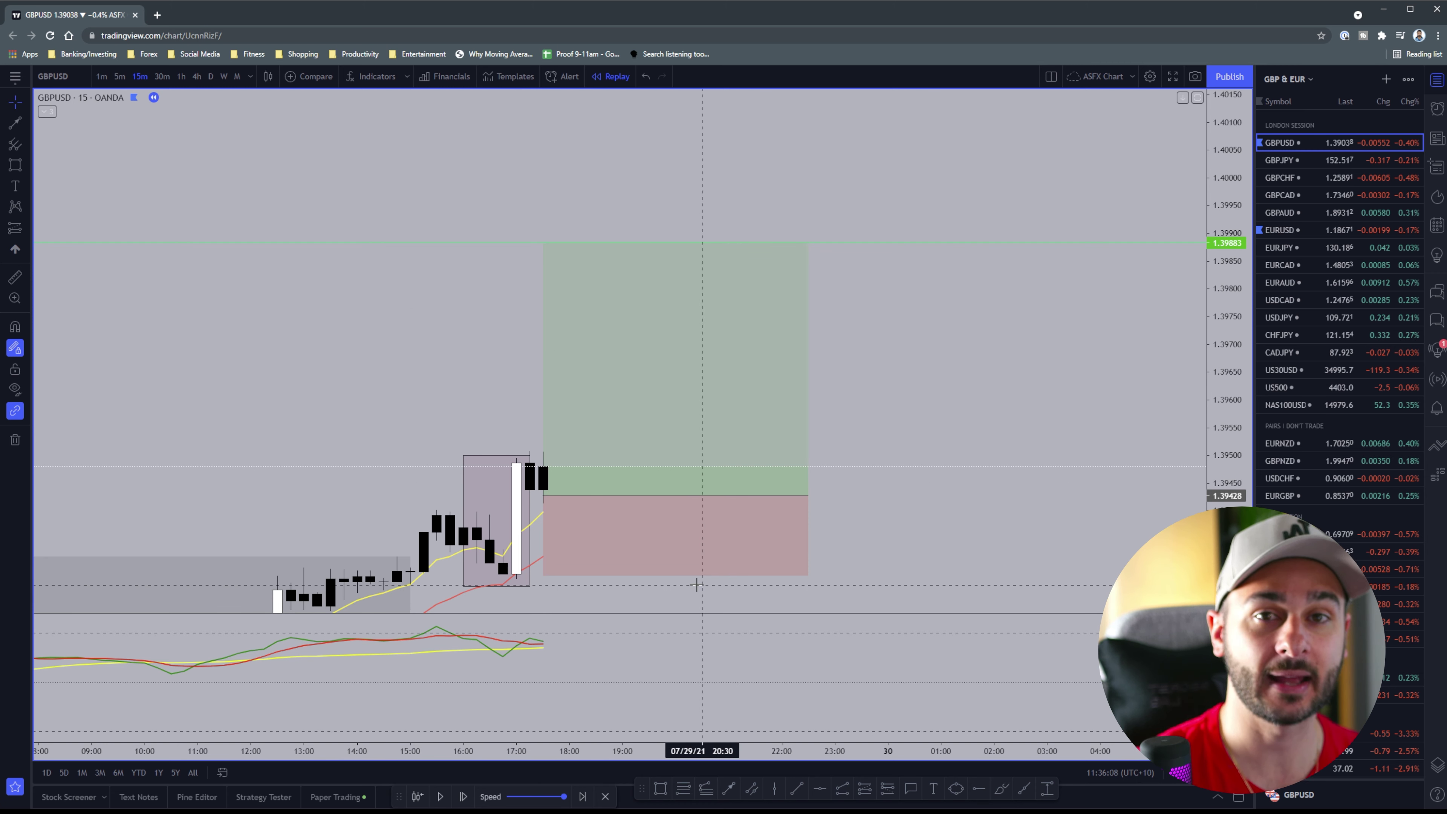
# Step: Examine the wider 15-minute GBPUSD trend leading up to 07/29 and the long position's risk-reward ratio
pyautogui.scroll(-5, 468, 372)
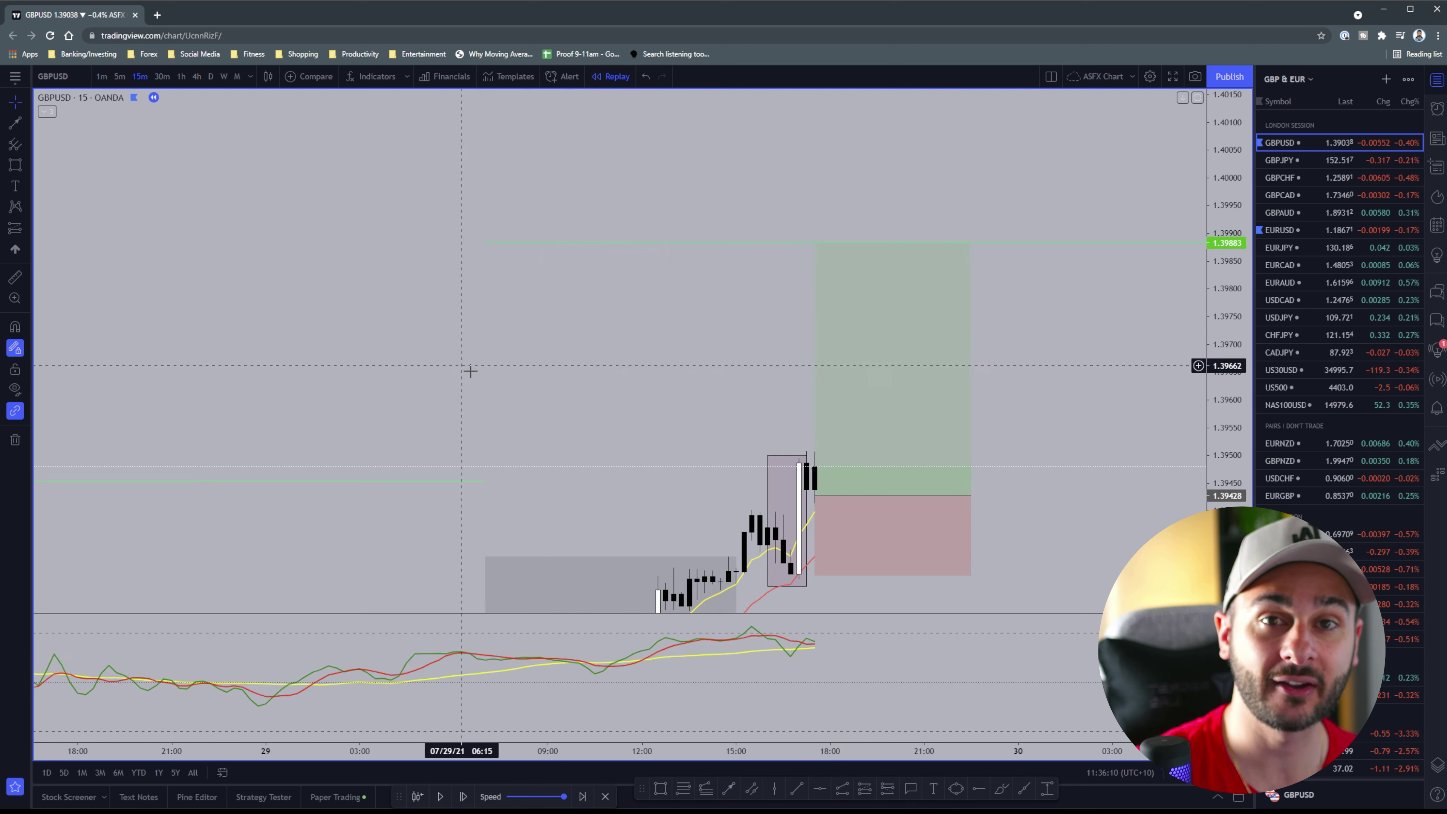
pyautogui.scroll(-10, 661, 342)
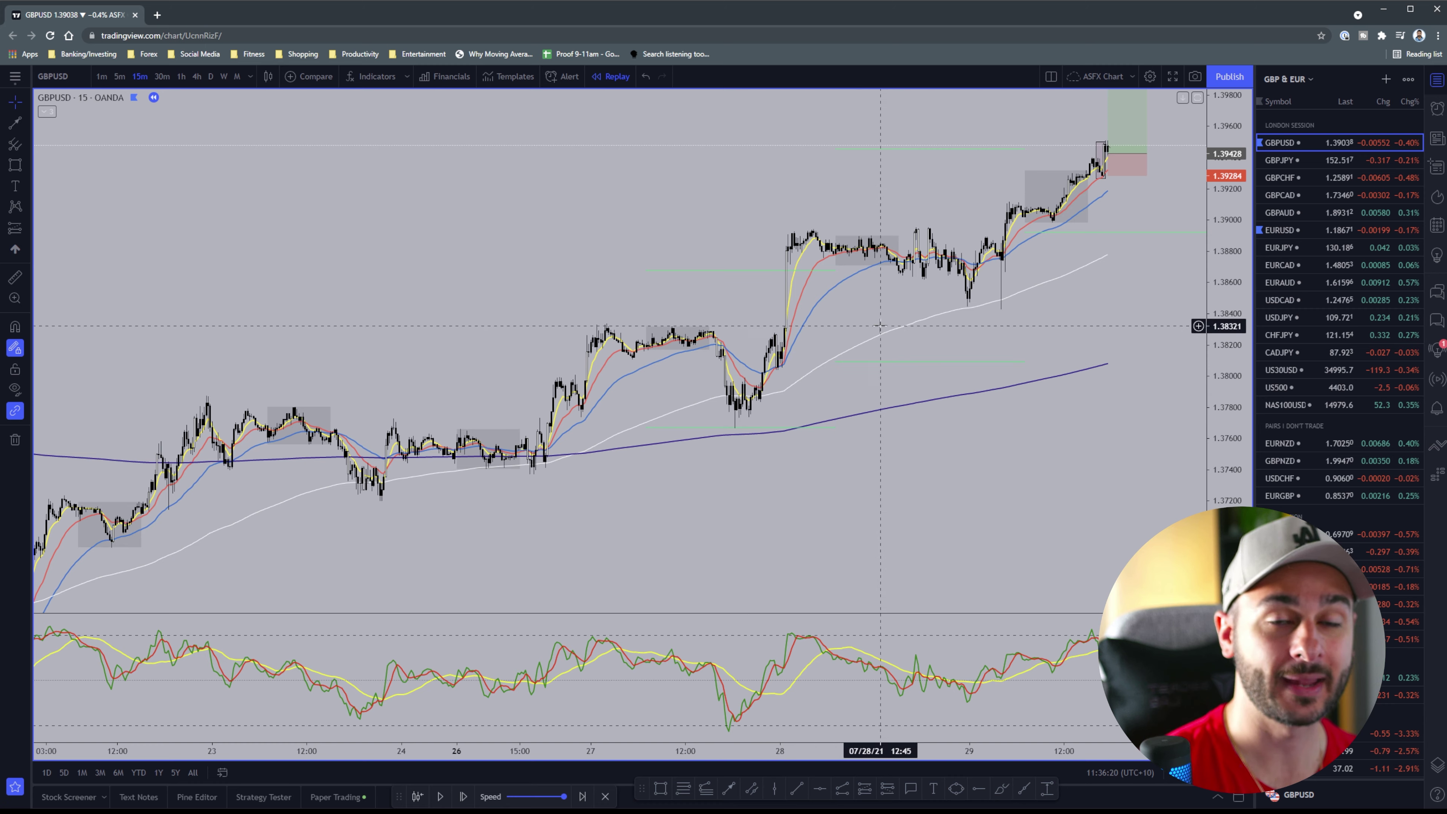
pyautogui.scroll(5, 785, 228)
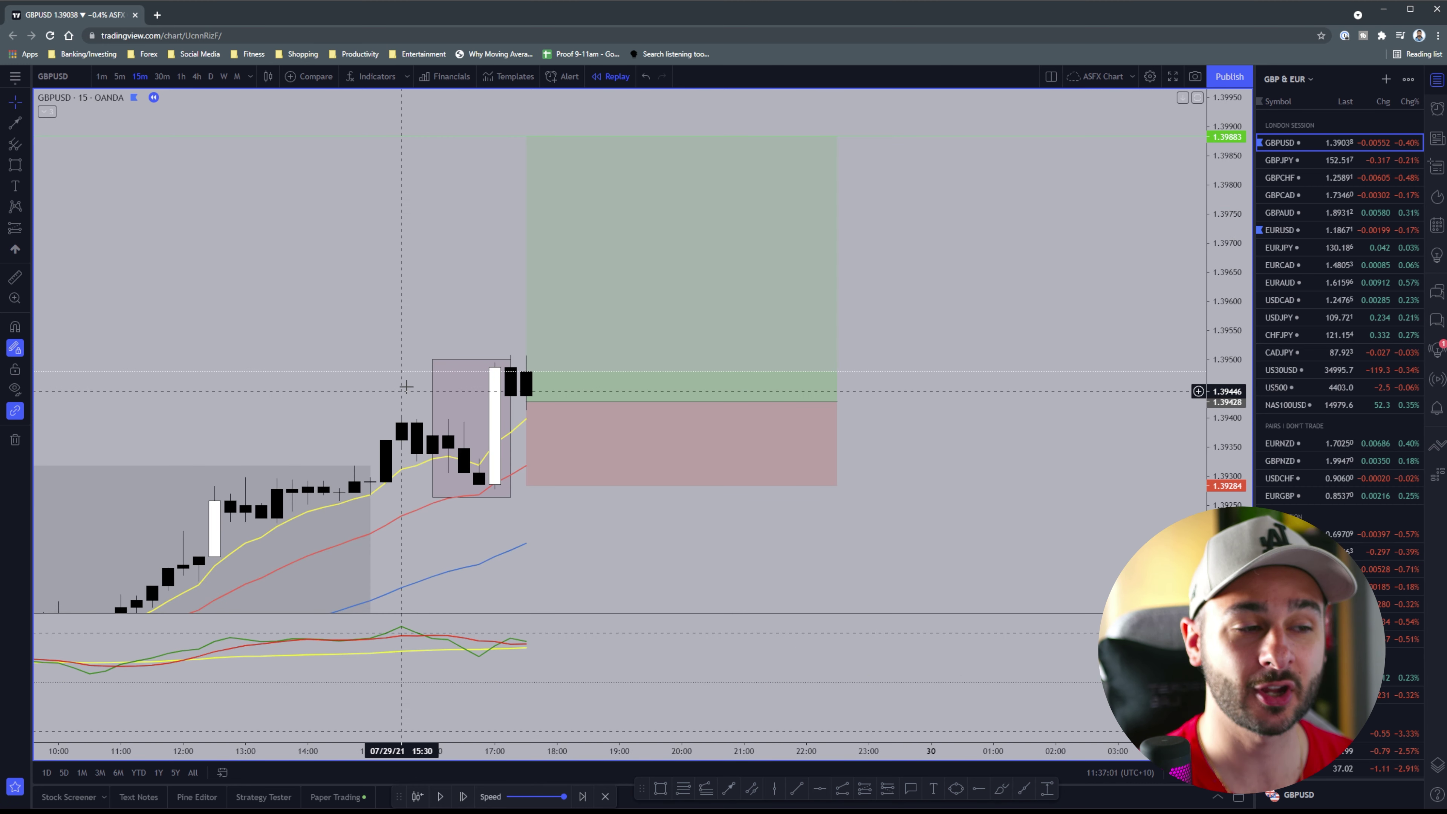
pyautogui.click(688, 268)
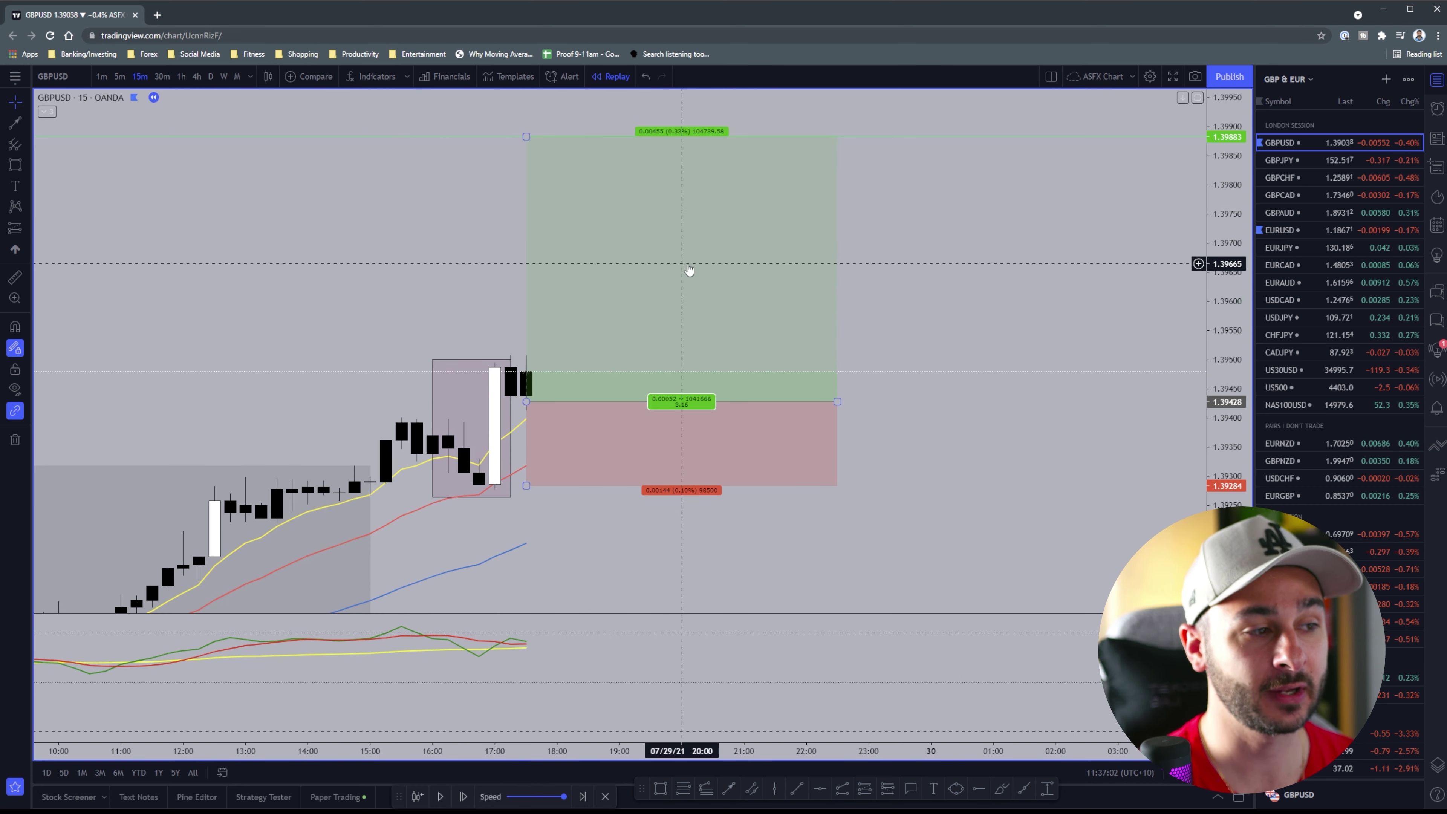
pyautogui.click(455, 188)
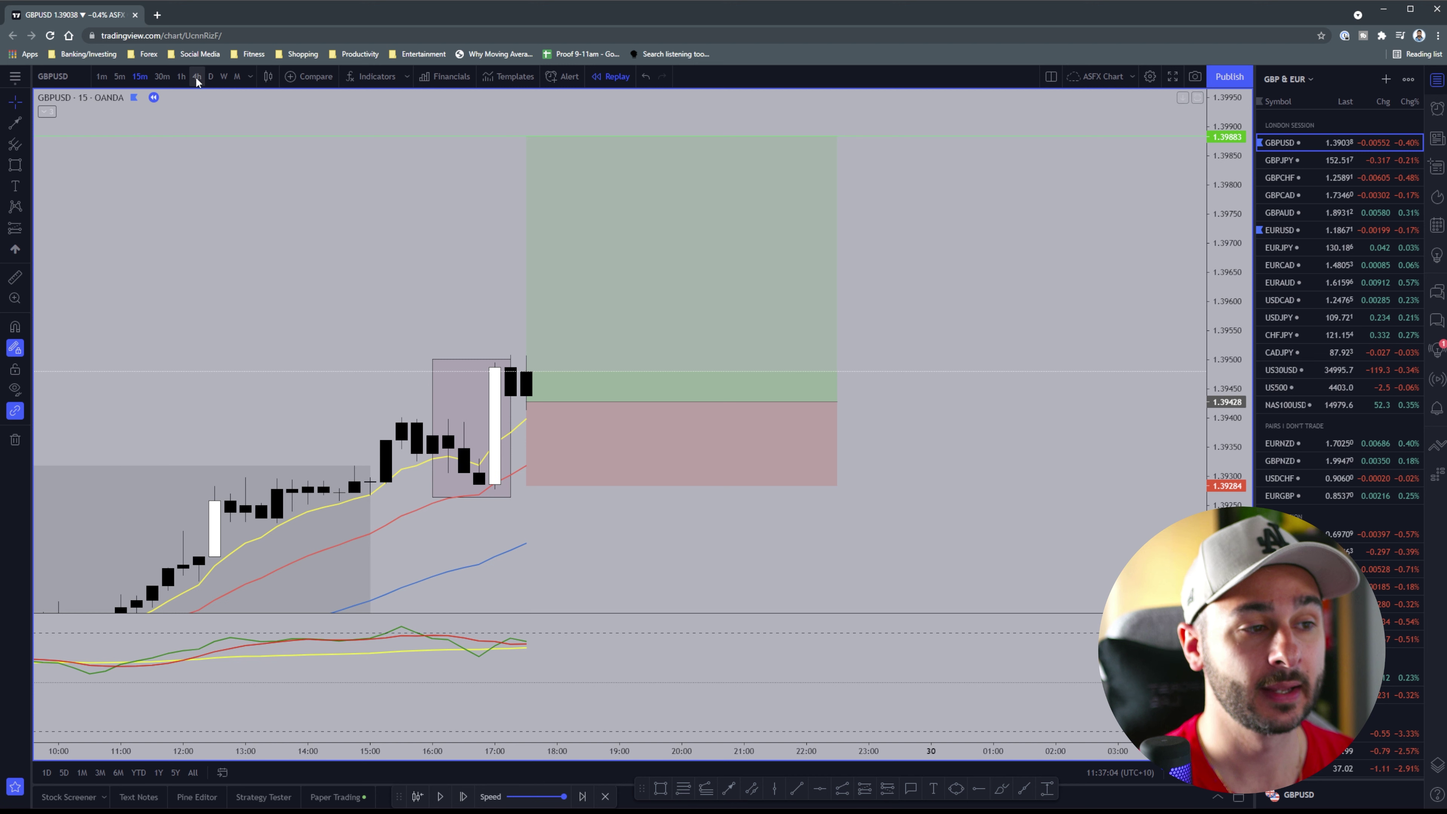
# Step: Advance the 15-minute replay bar by bar to the 18:30 candle
pyautogui.click(463, 797)
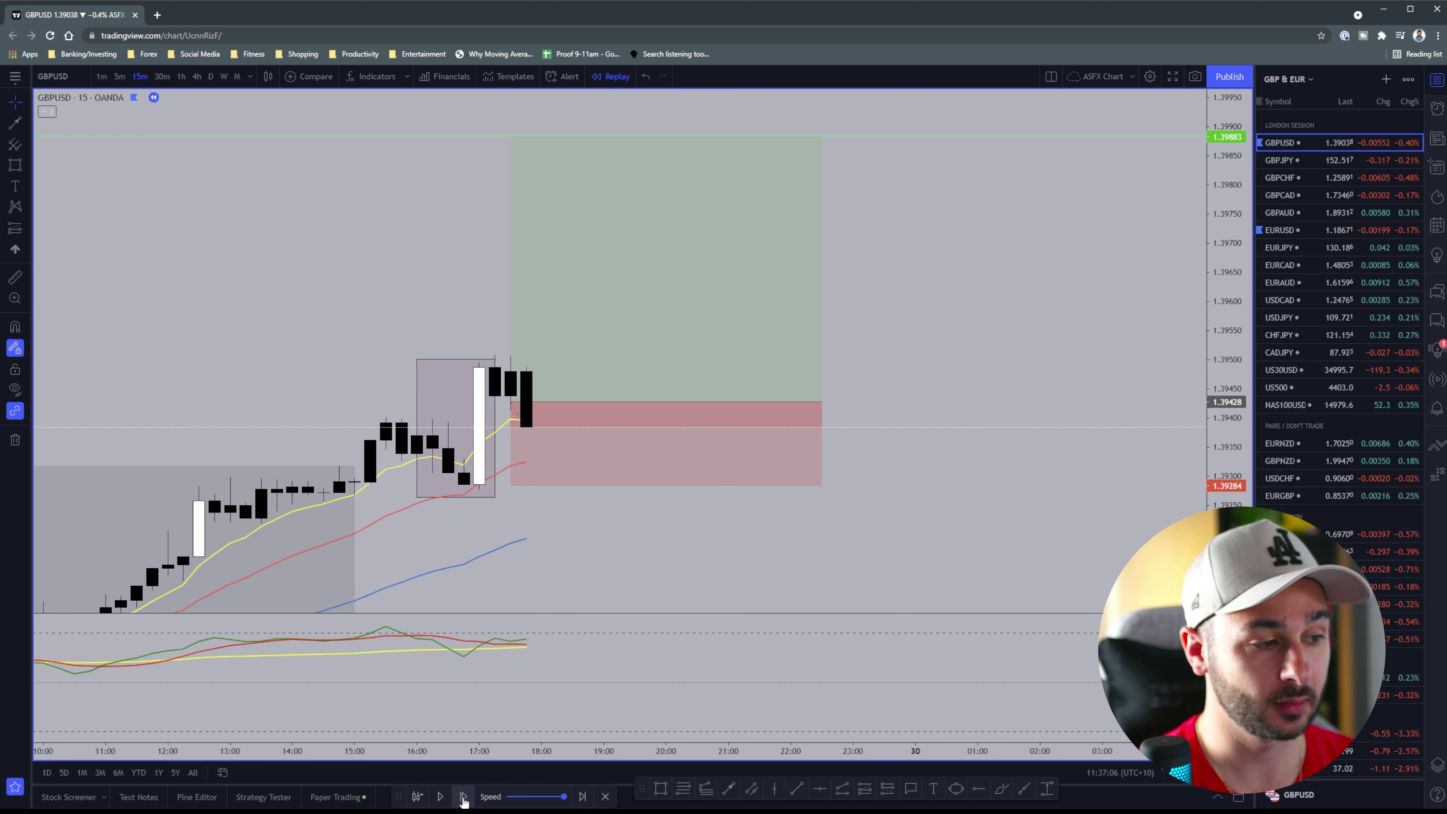
pyautogui.click(463, 797)
pyautogui.click(463, 798)
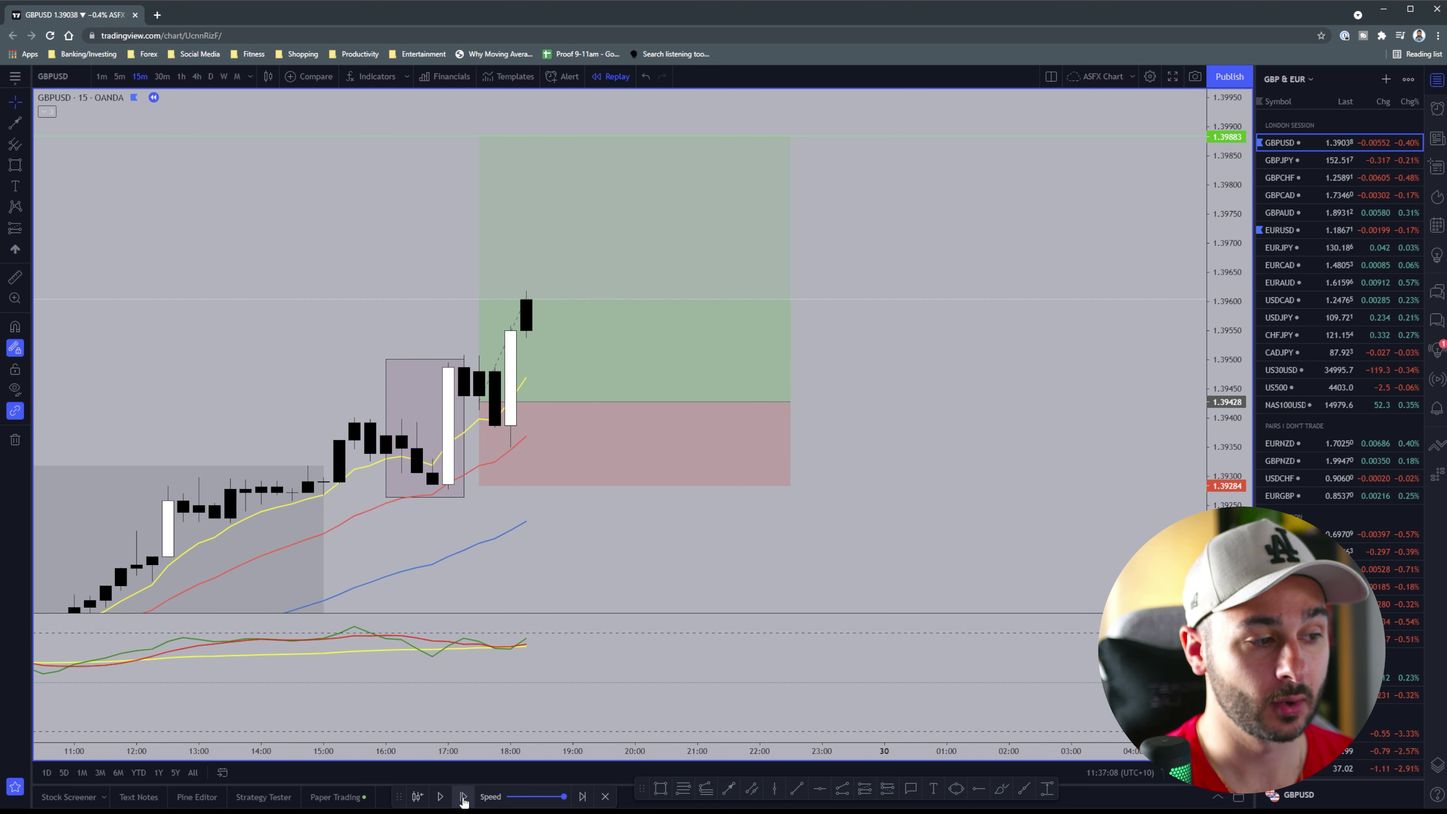
pyautogui.click(463, 797)
# Step: Lower the long position's profit target to 1.39644
pyautogui.click(464, 137)
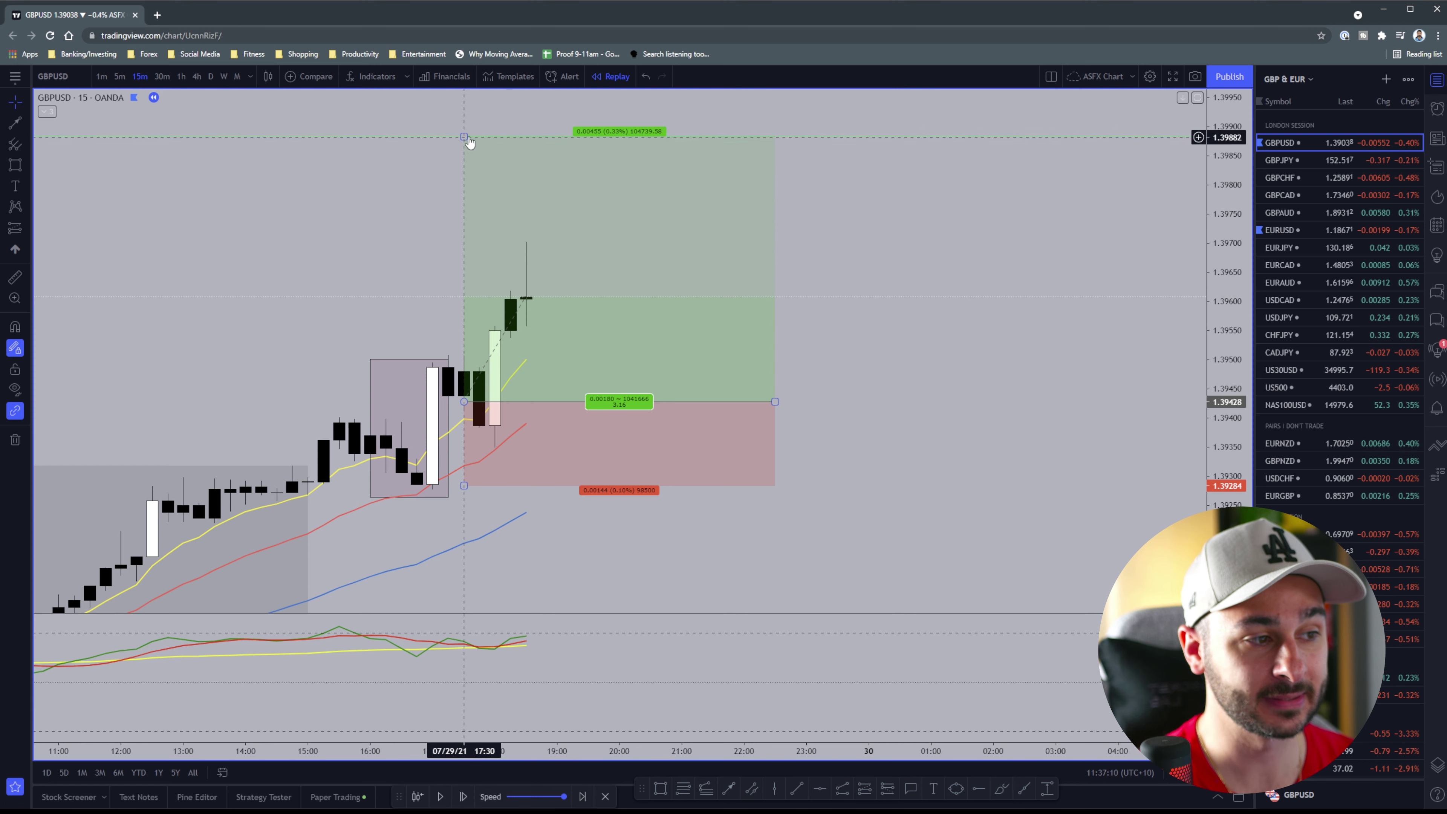
pyautogui.moveTo(464, 136); pyautogui.dragTo(472, 270)
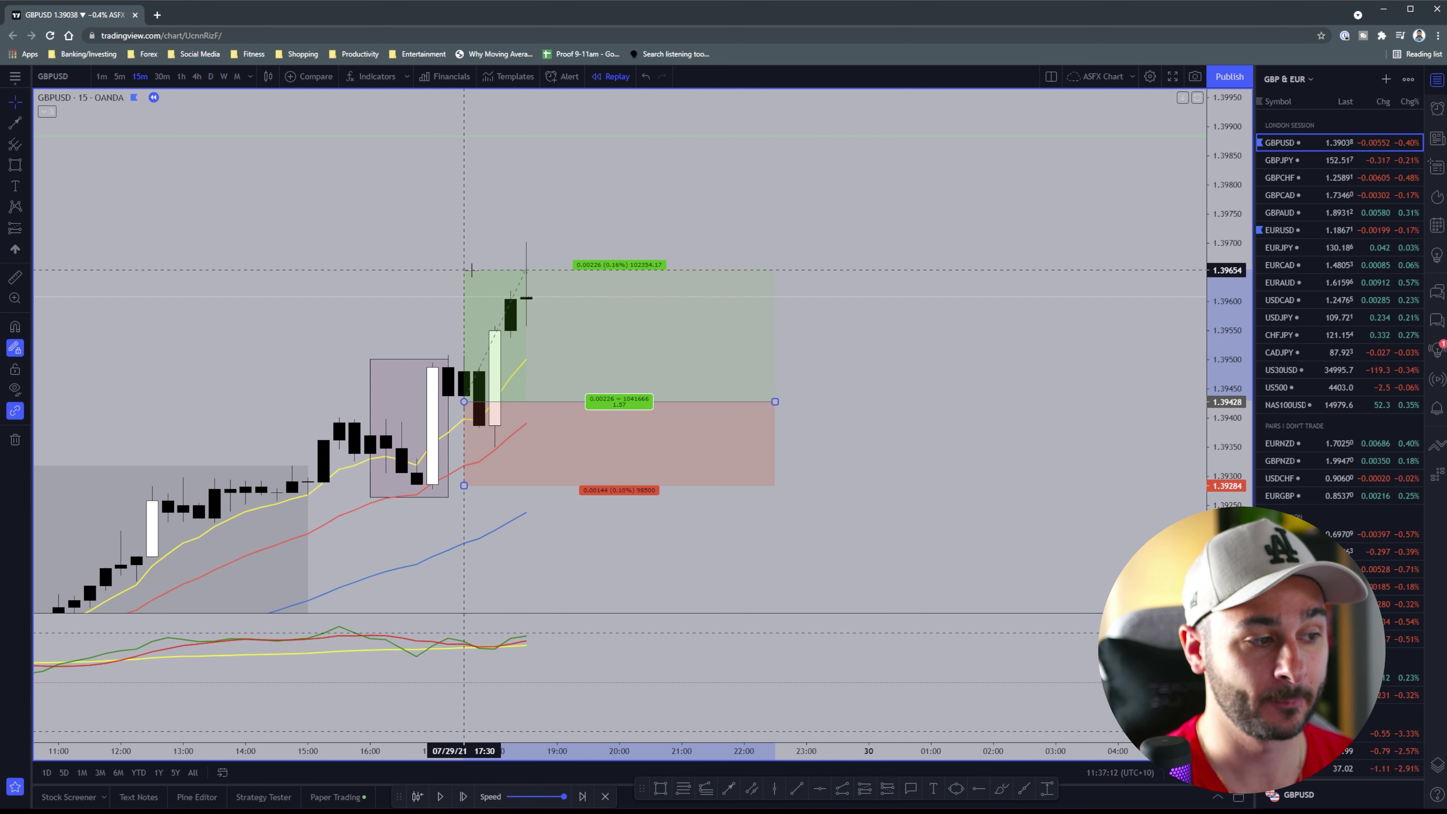
pyautogui.click(420, 315)
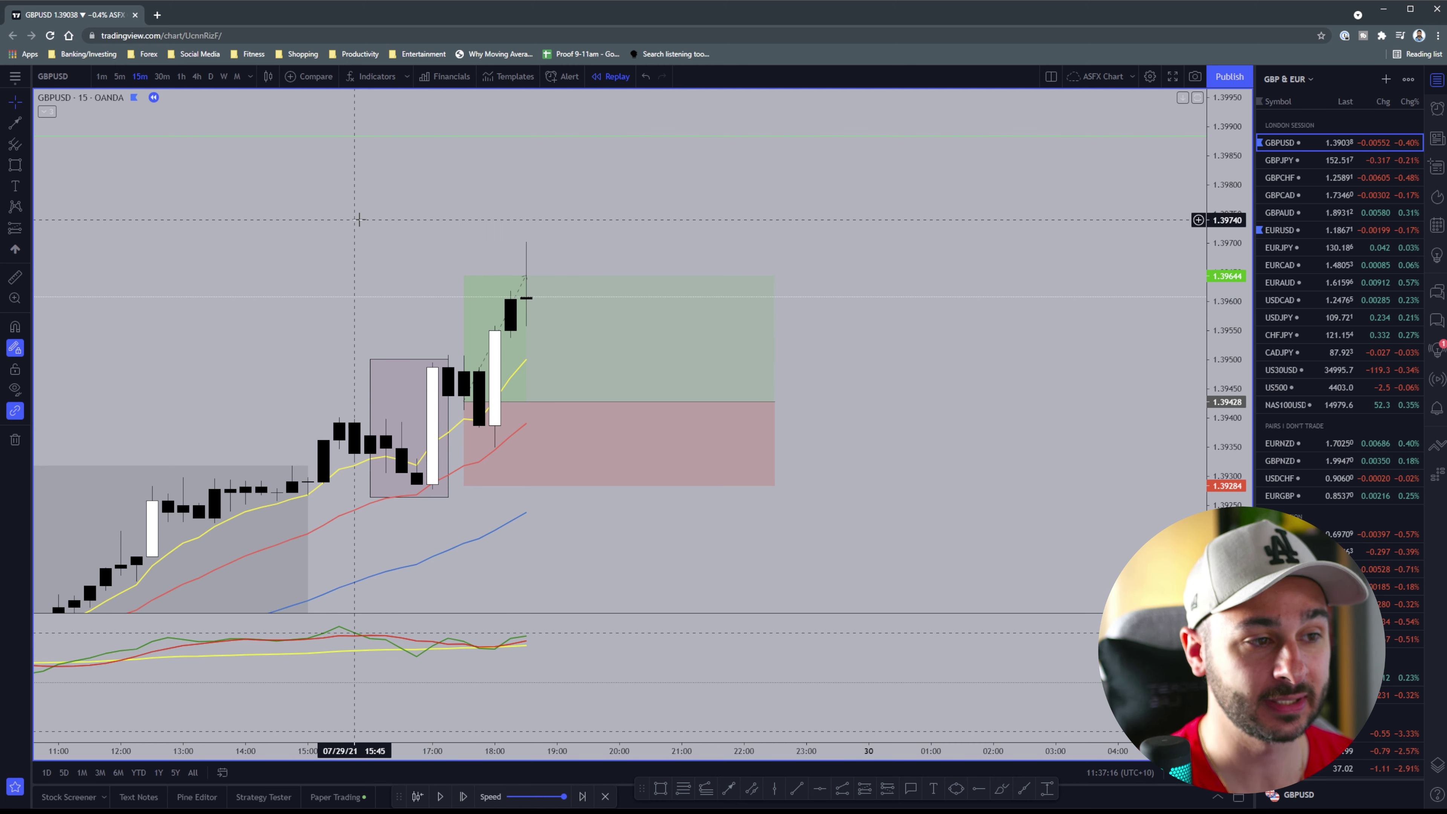
# Step: On the daily chart, draw a horizontal line at 1.39626 from the 06/24/21 candle, and return to the 15-minute chart
pyautogui.click(209, 83)
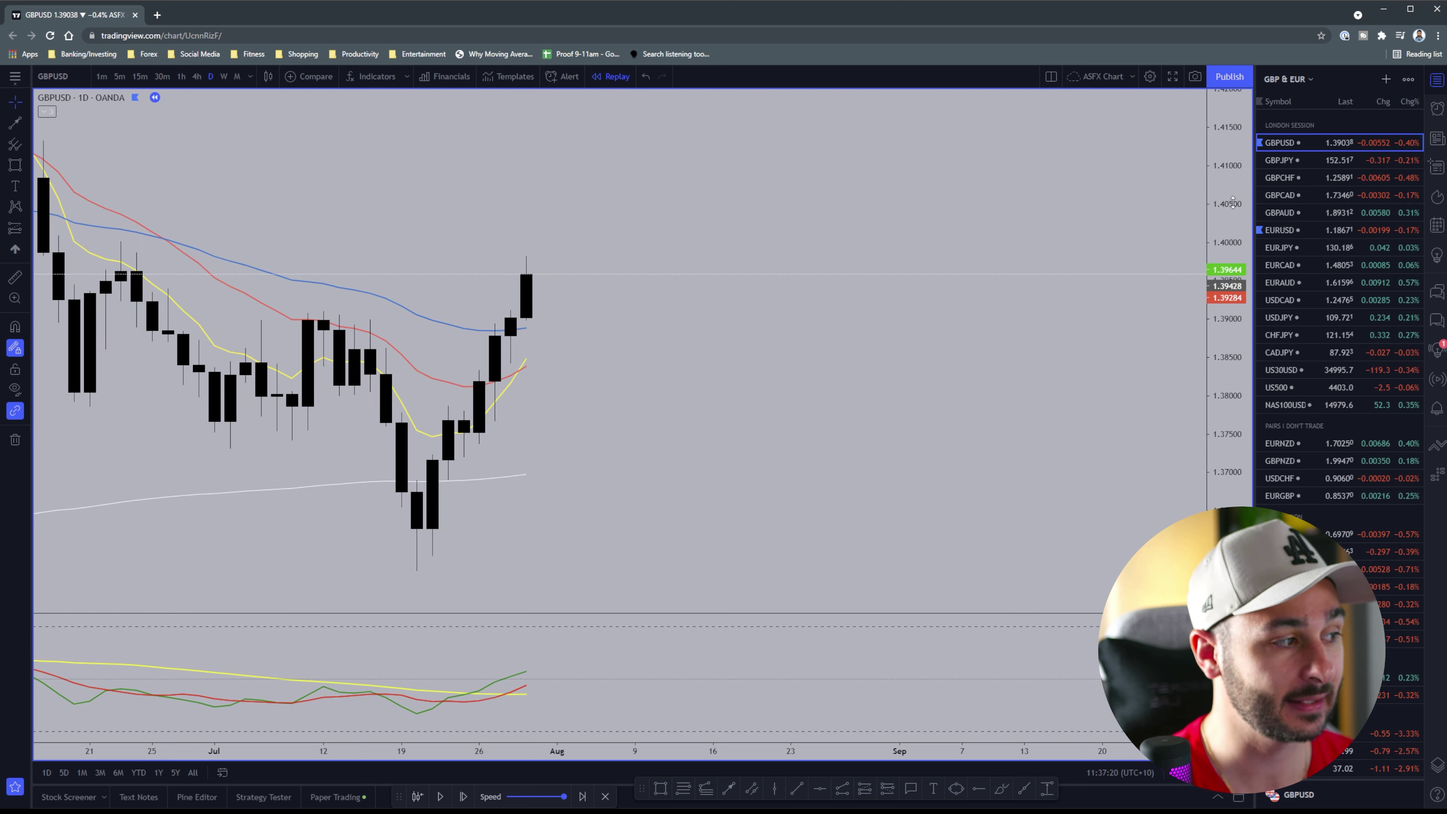
pyautogui.moveTo(665, 400); pyautogui.dragTo(862, 411)
pyautogui.scroll(2, 437, 244)
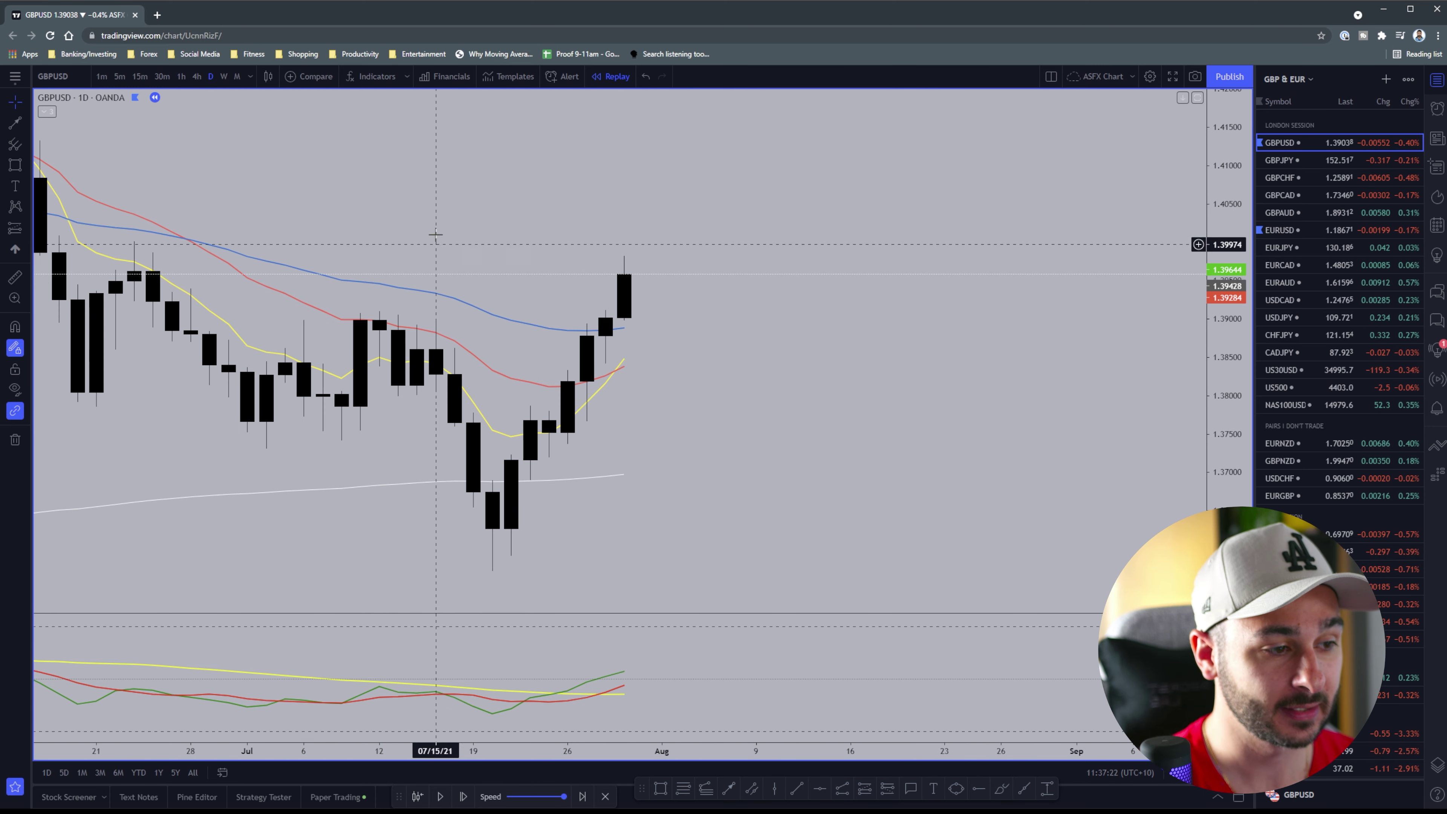
pyautogui.moveTo(435, 234); pyautogui.dragTo(538, 245)
pyautogui.click(823, 791)
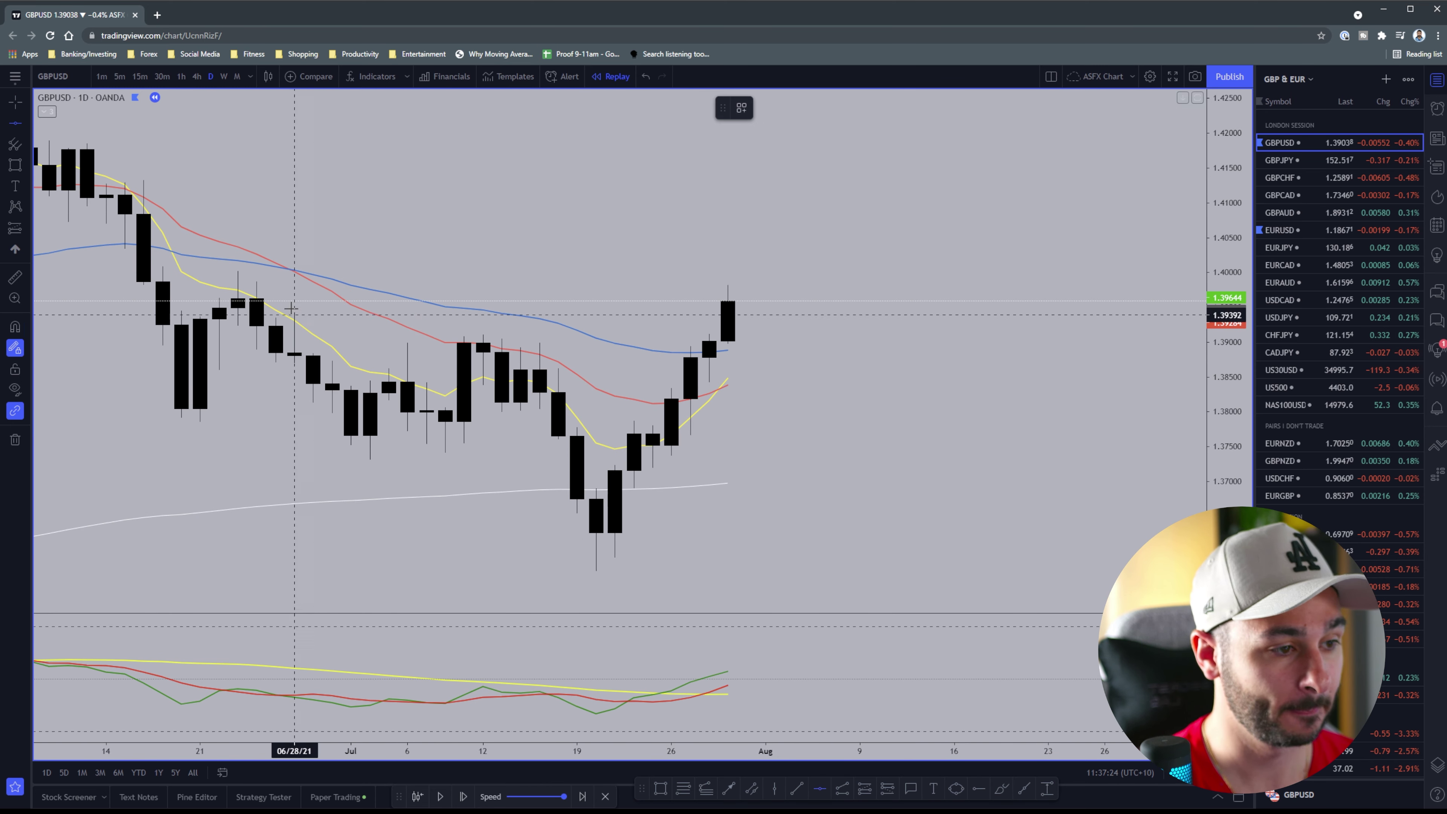
pyautogui.click(256, 299)
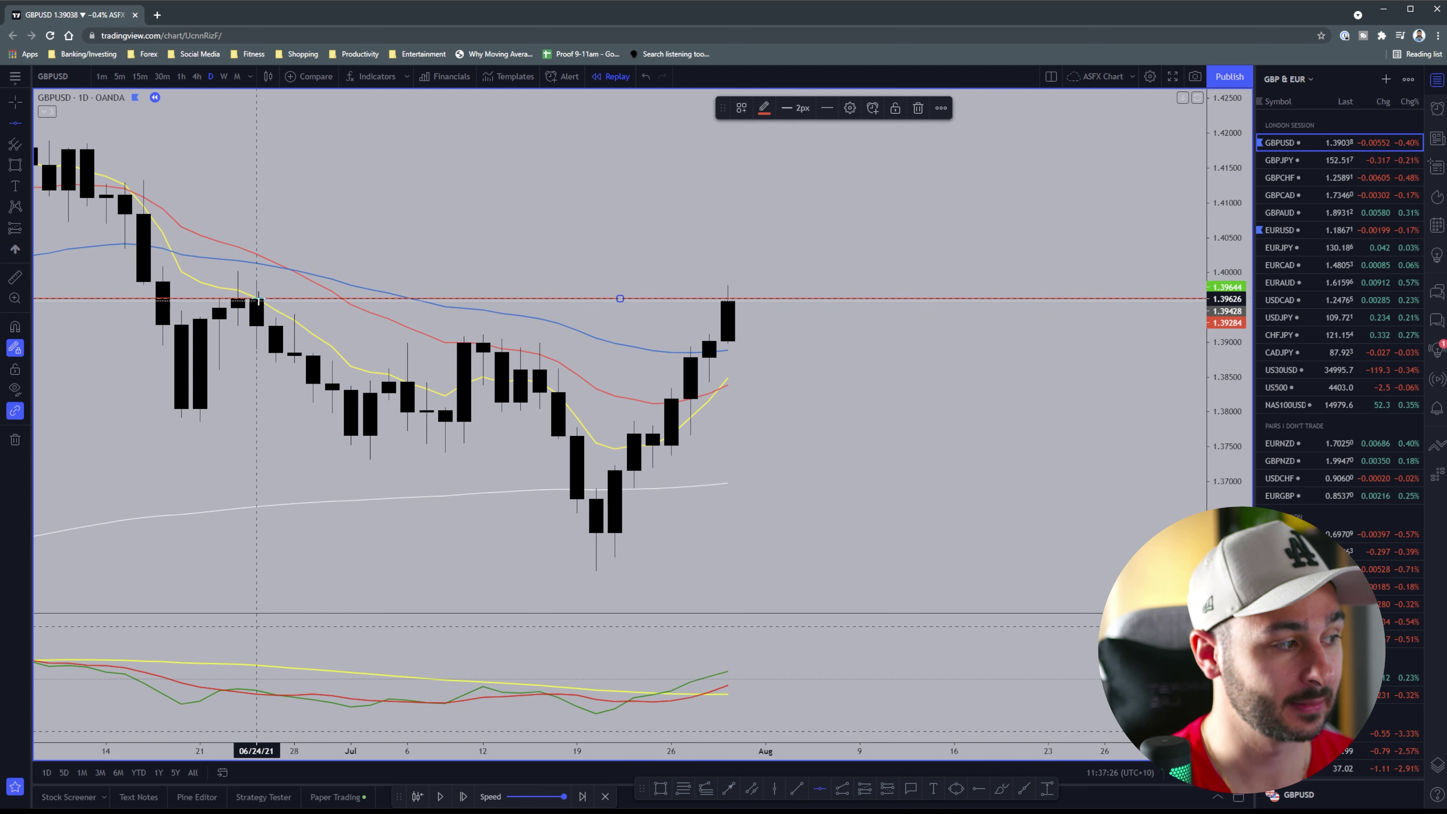
pyautogui.write('15')
pyautogui.press('Return')
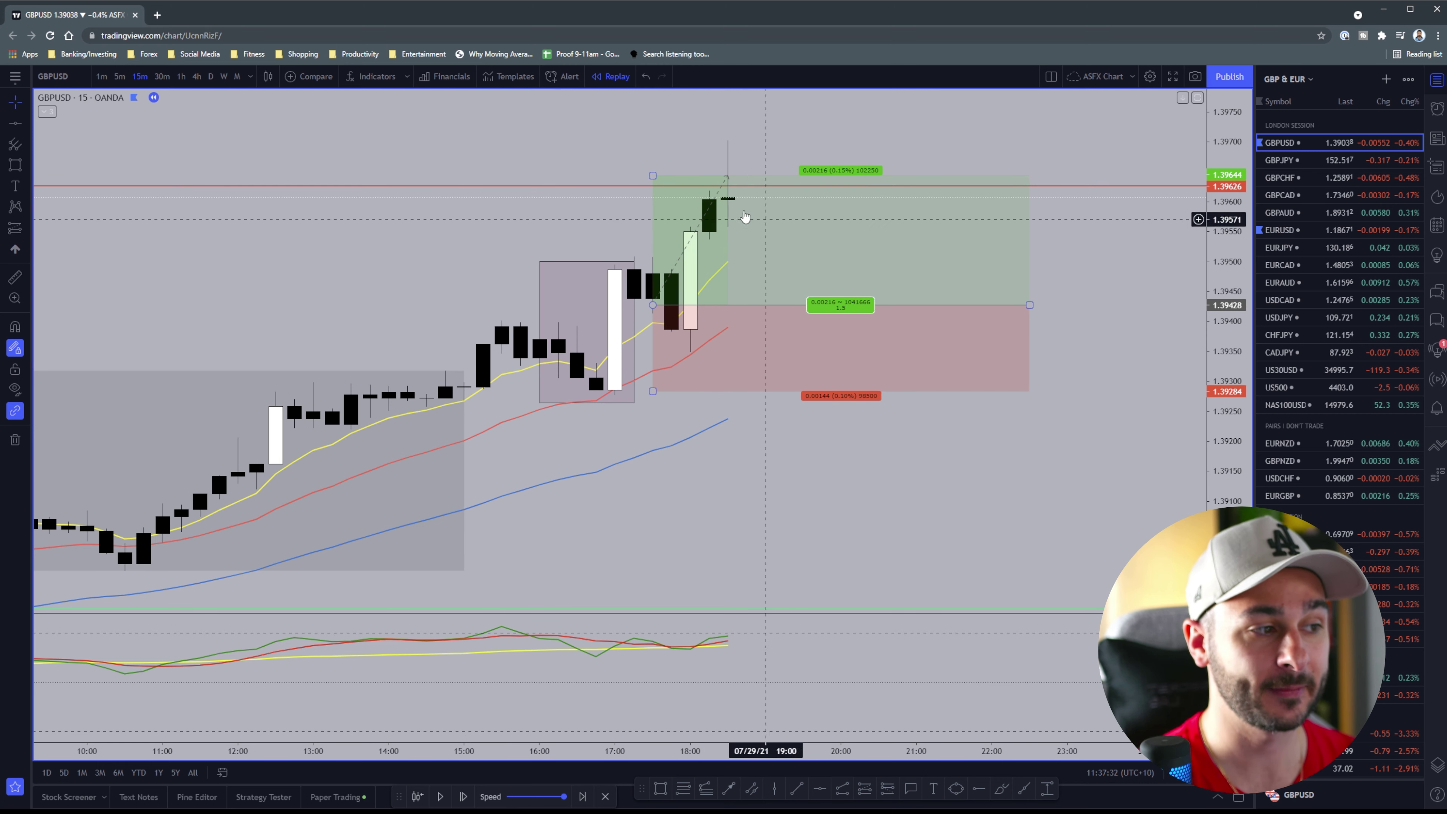
# Step: Advance the 15-minute replay bar by bar from the 18:30 candle to the 07/30 00:15 candle
pyautogui.moveTo(716, 306); pyautogui.dragTo(582, 341)
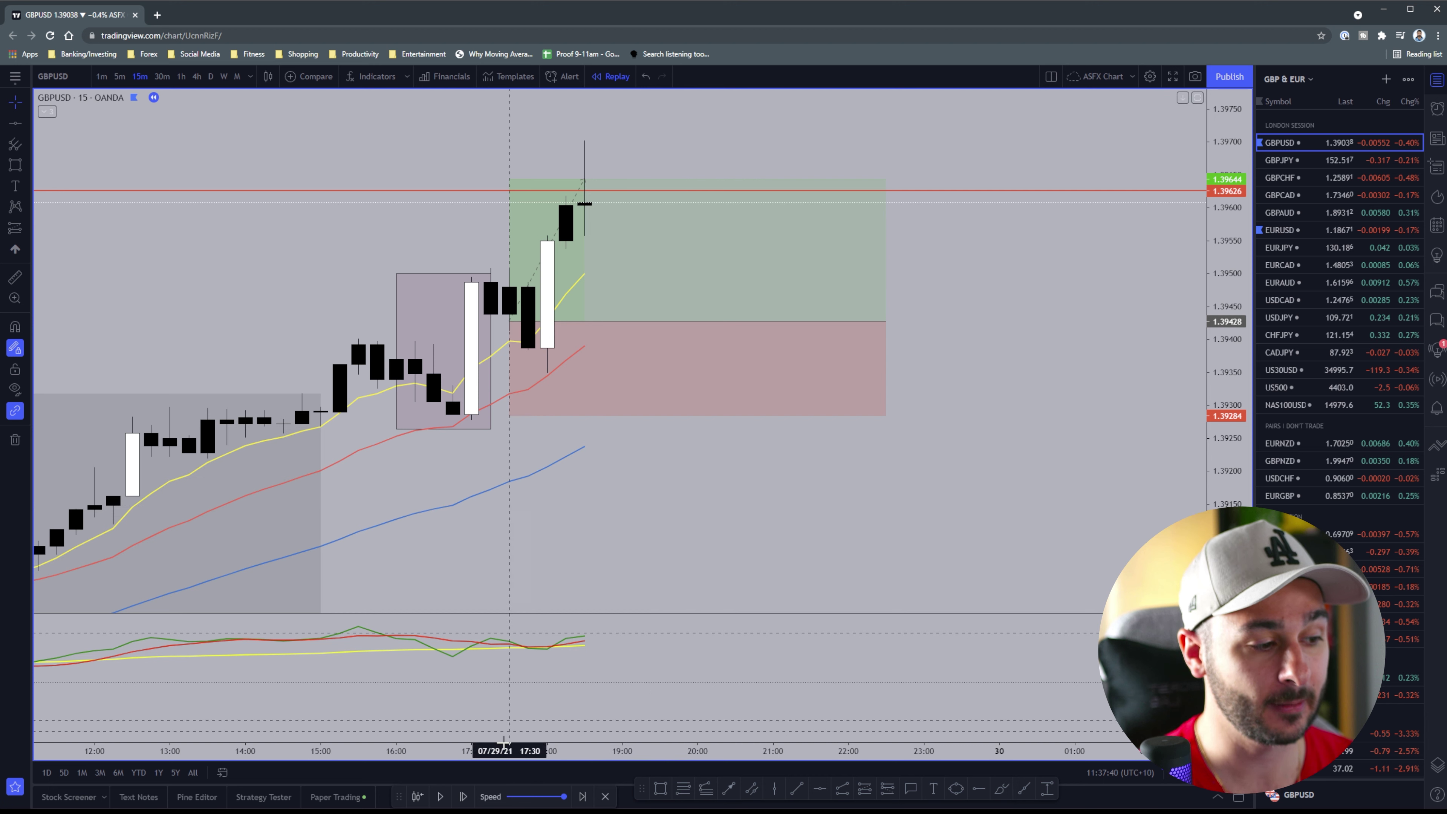
pyautogui.click(463, 796)
pyautogui.click(463, 797)
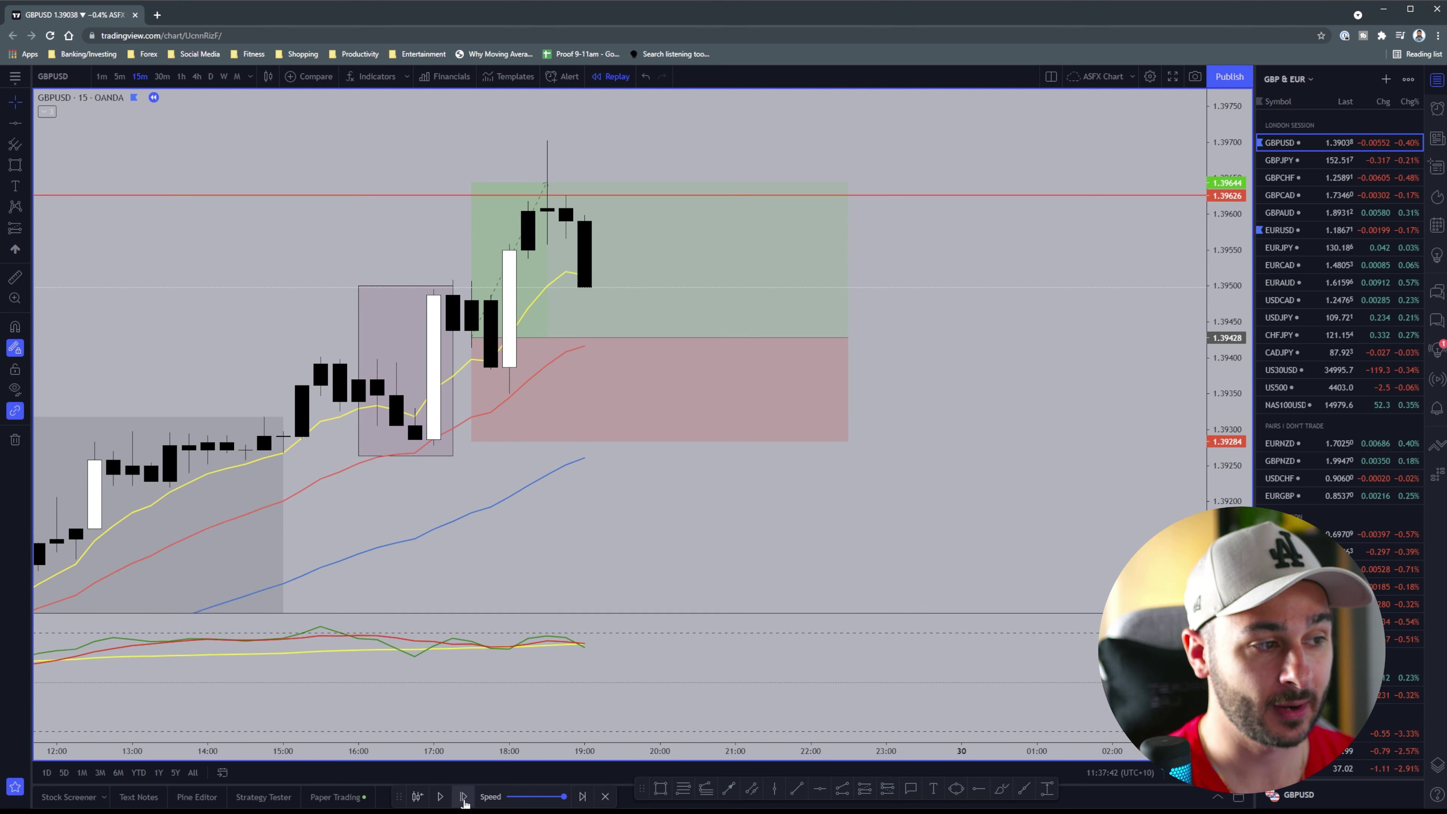
pyautogui.click(465, 799)
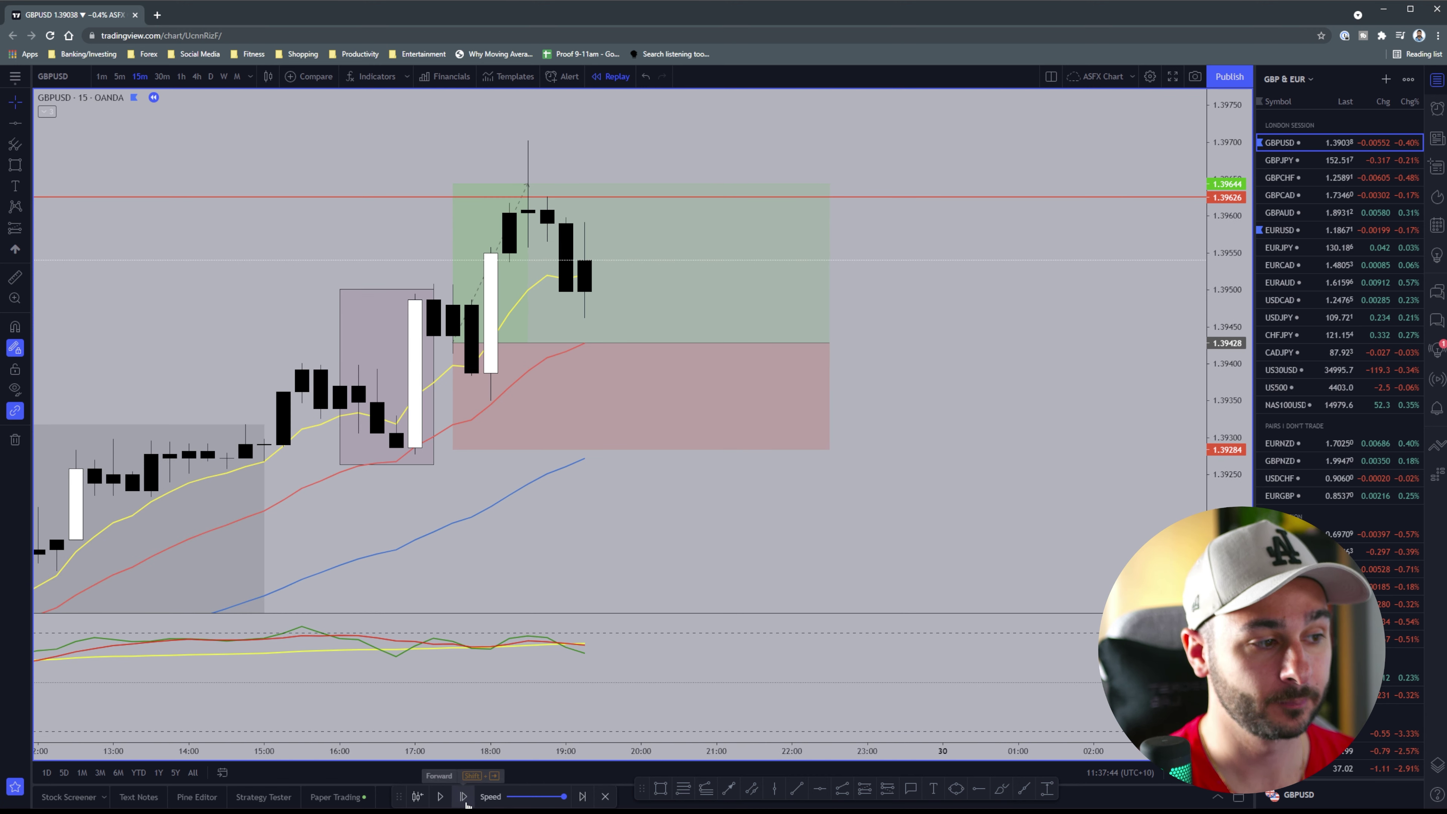
pyautogui.click(465, 799)
pyautogui.click(465, 800)
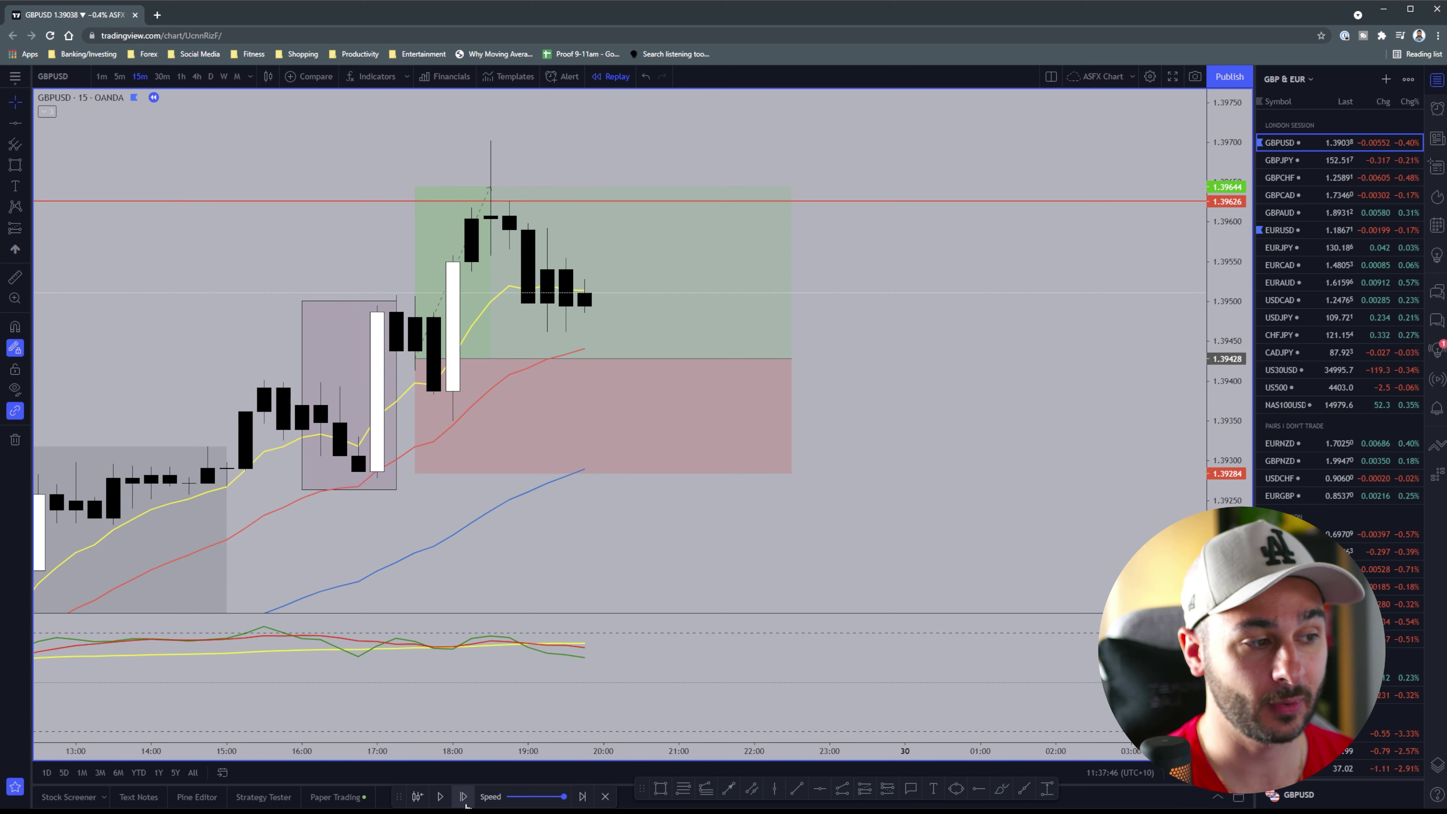
pyautogui.click(463, 797)
pyautogui.click(463, 797)
pyautogui.click(463, 796)
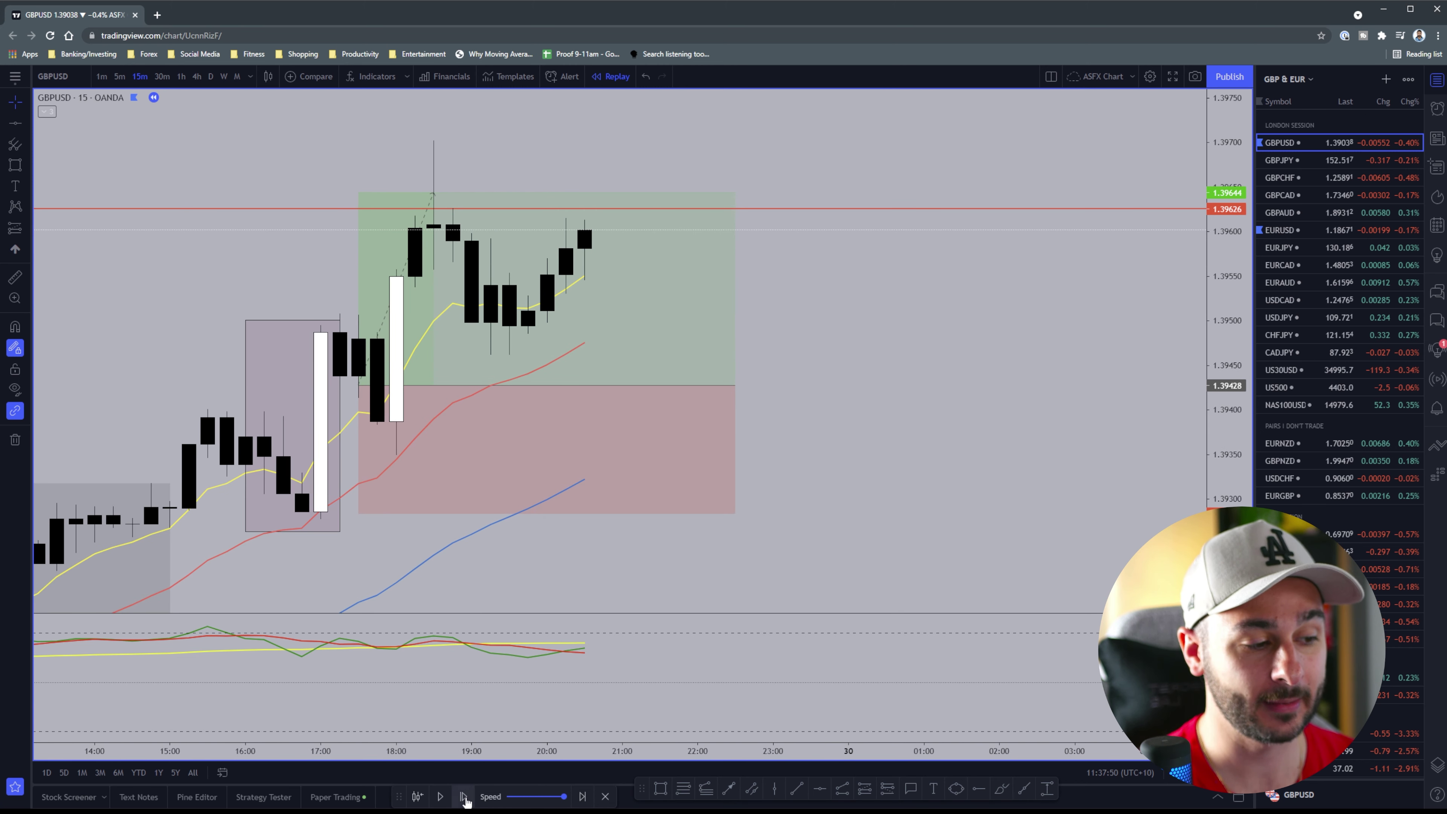
pyautogui.click(463, 797)
pyautogui.click(463, 797)
pyautogui.click(463, 797)
pyautogui.click(463, 797)
pyautogui.click(464, 797)
pyautogui.click(463, 797)
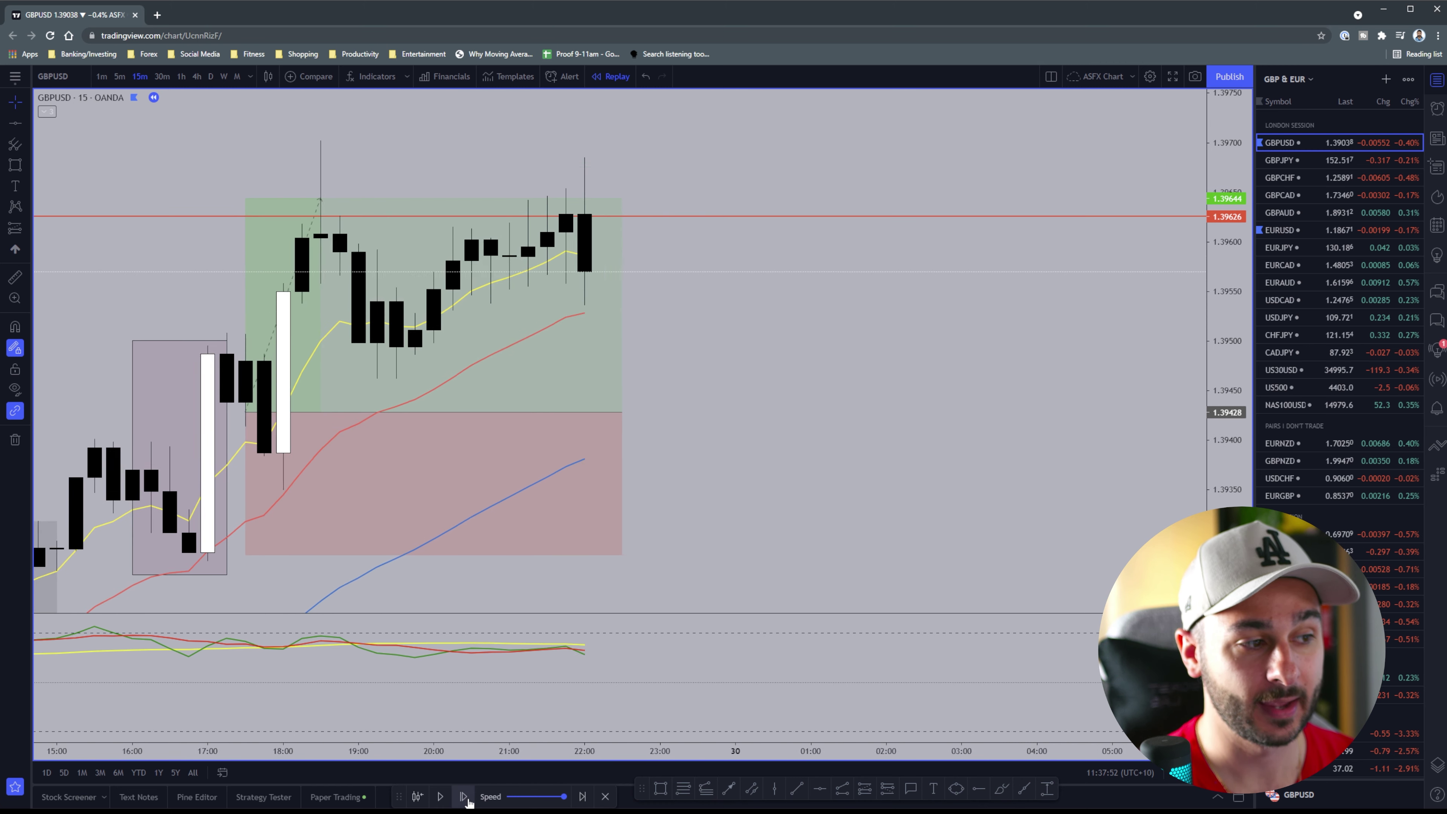
pyautogui.click(463, 797)
pyautogui.click(463, 797)
pyautogui.click(463, 797)
pyautogui.click(463, 797)
pyautogui.click(463, 797)
pyautogui.click(463, 796)
pyautogui.click(463, 797)
pyautogui.click(463, 797)
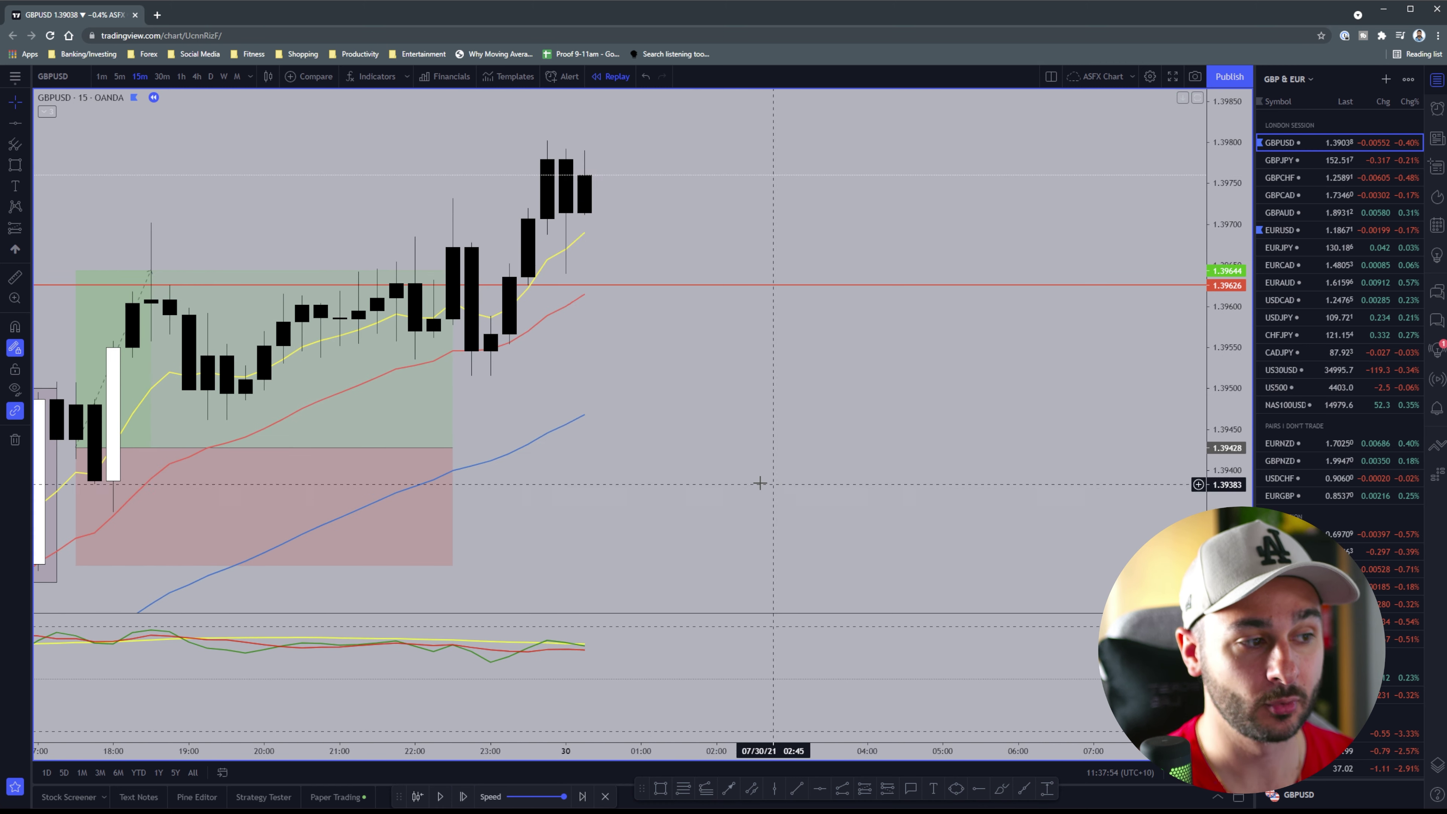
# Step: Examine the long position's entry, stop and target against the replayed price action up to 07/30
pyautogui.scroll(-3, 759, 484)
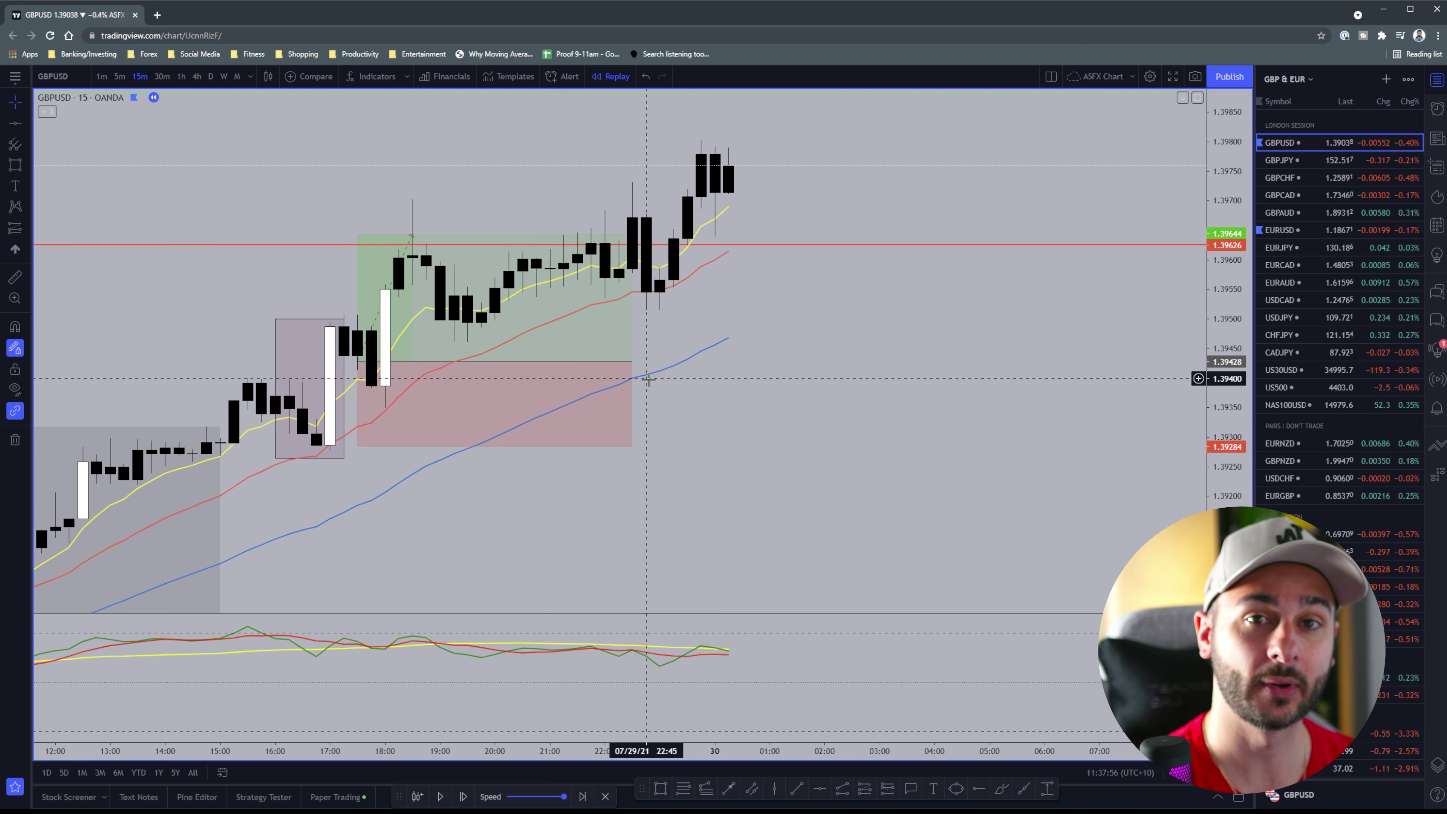
pyautogui.click(413, 339)
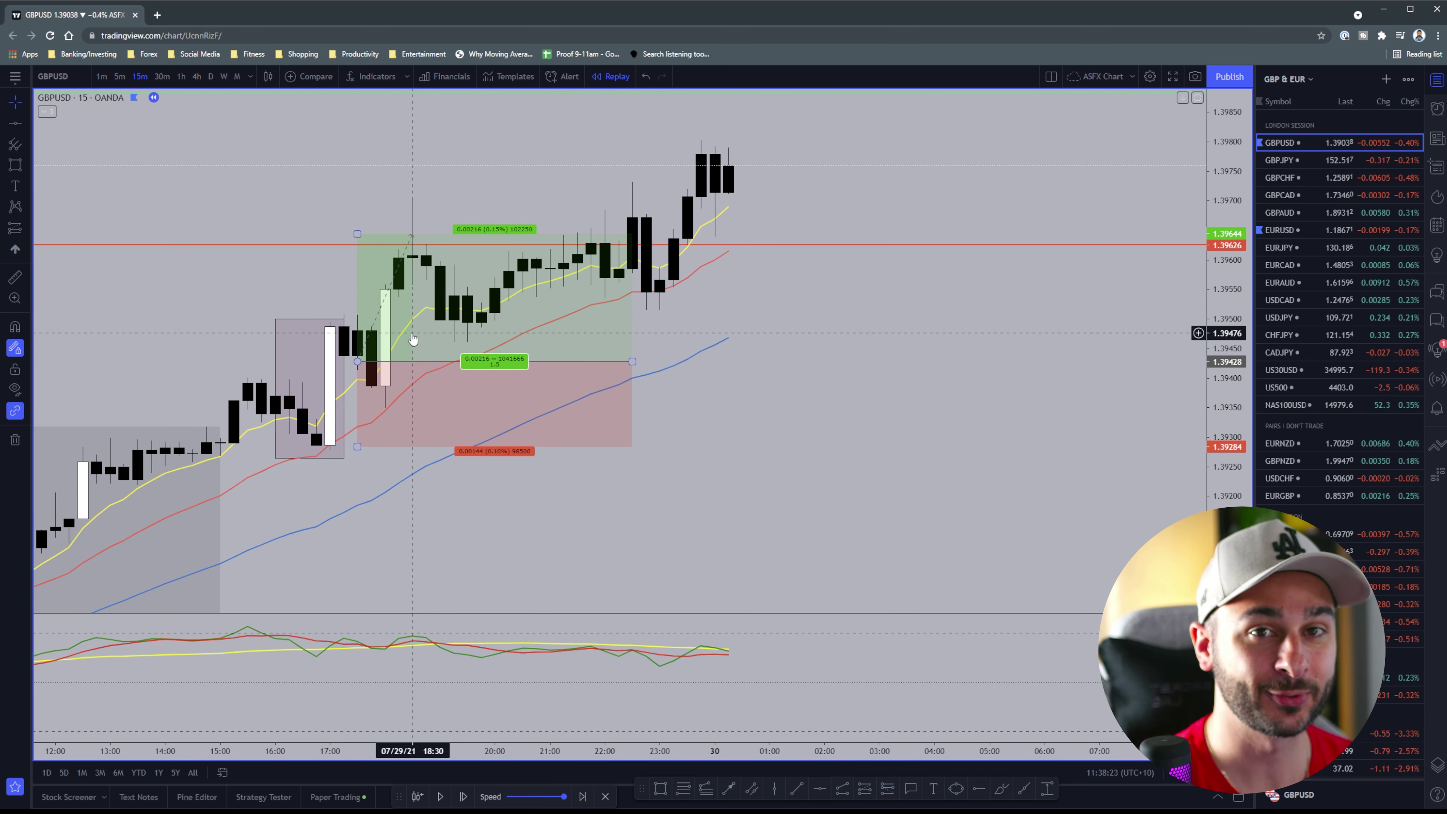
pyautogui.click(422, 218)
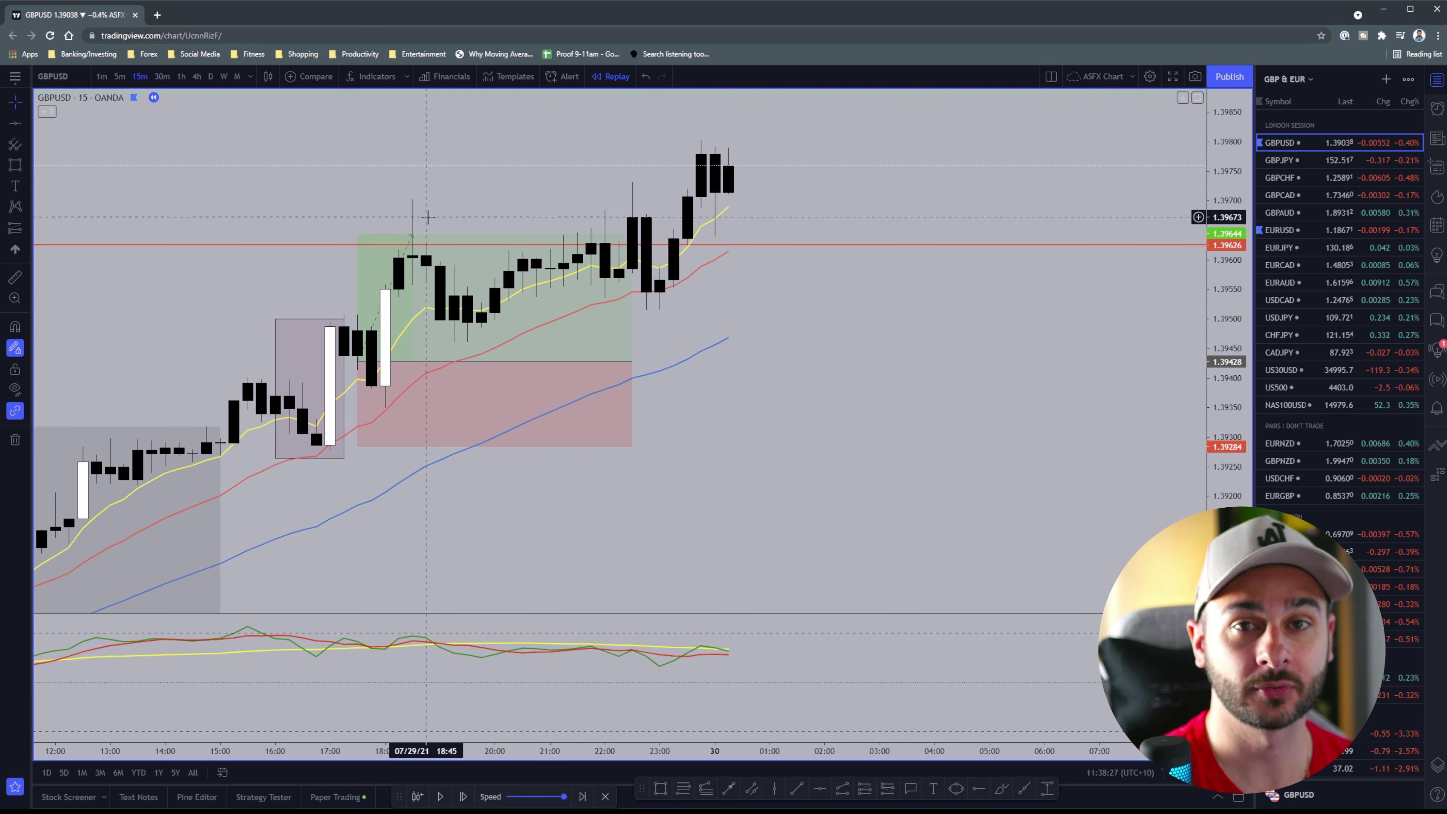
pyautogui.click(360, 245)
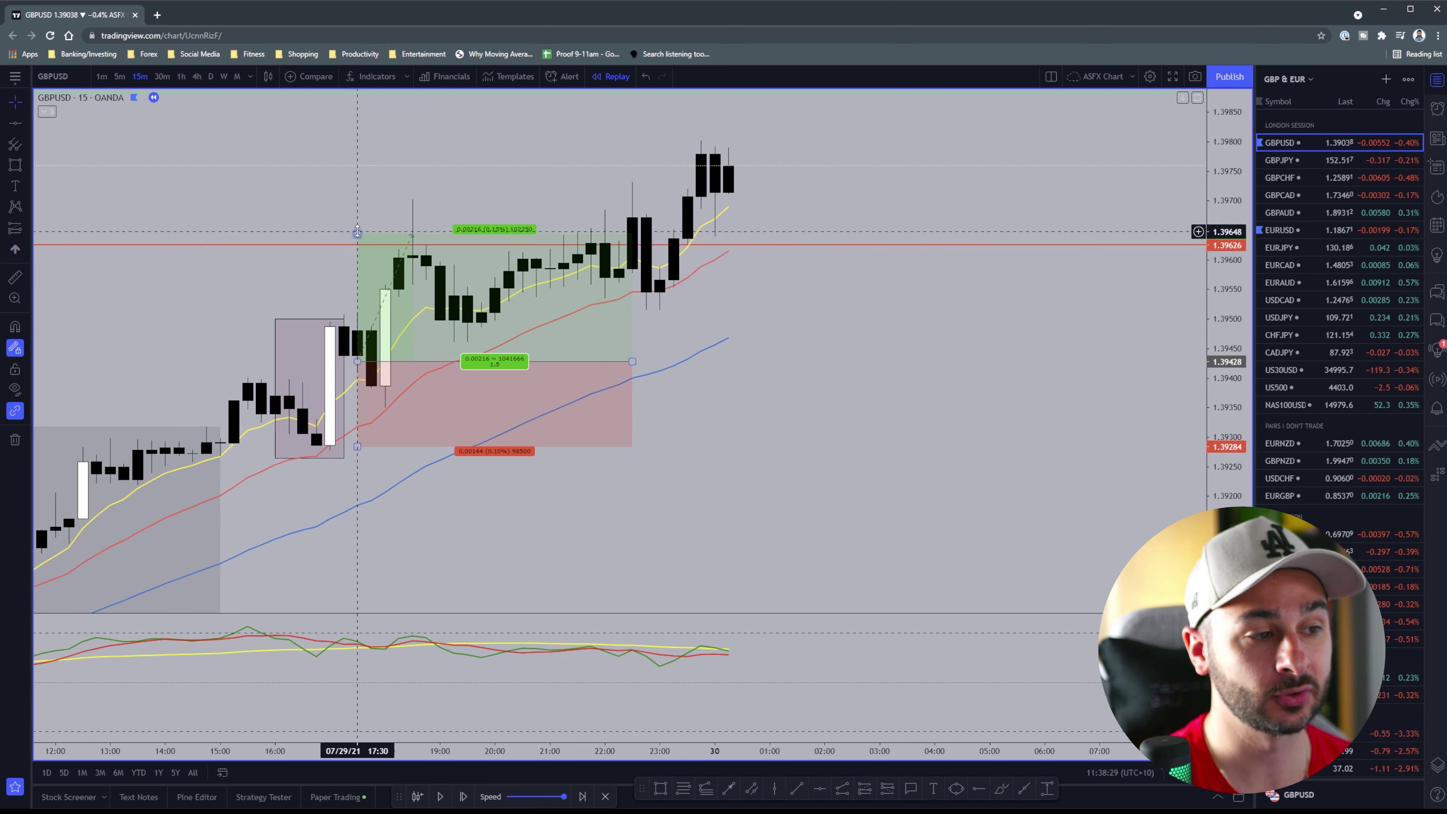
pyautogui.click(917, 606)
pyautogui.click(739, 792)
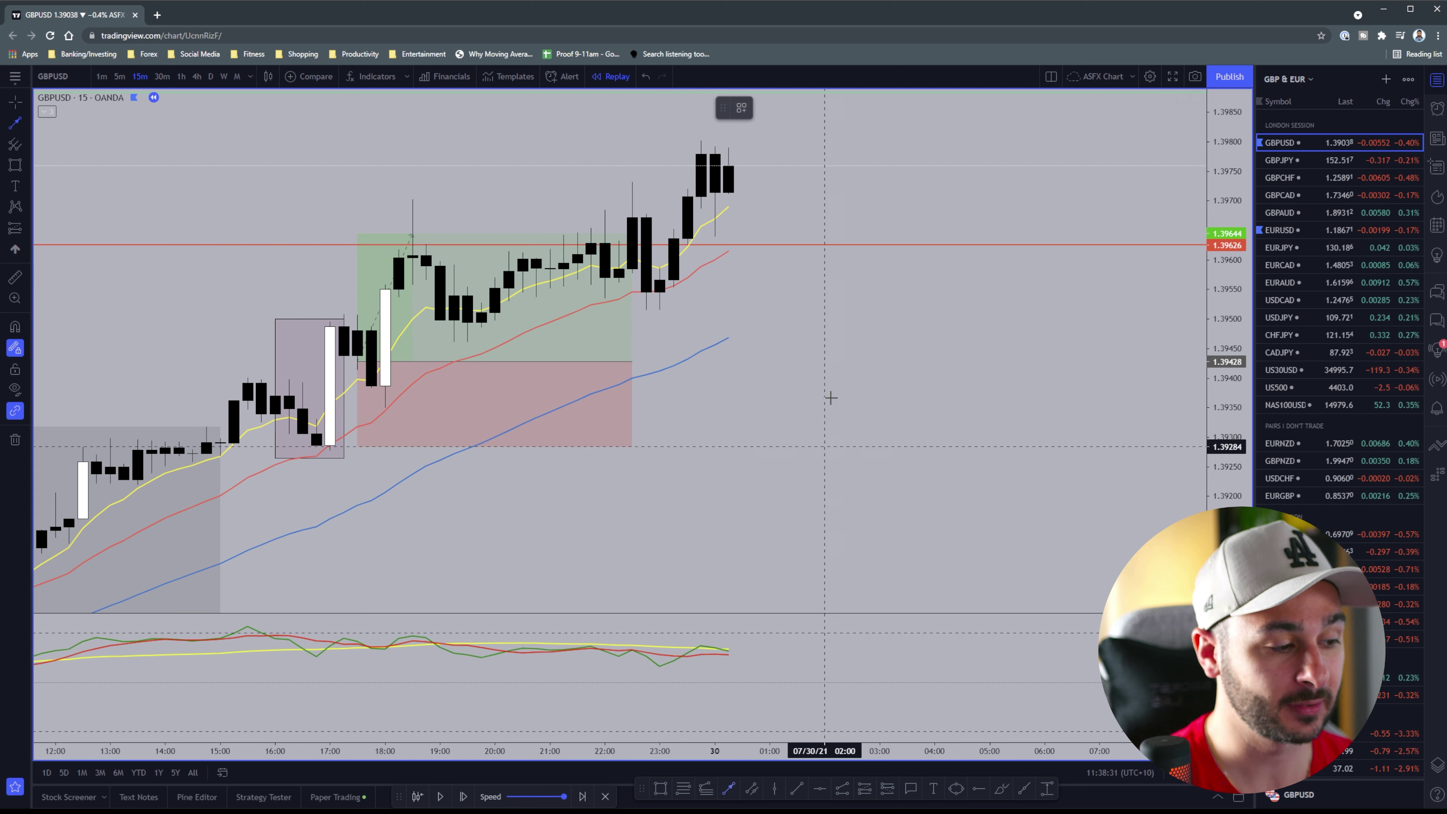
pyautogui.click(838, 323)
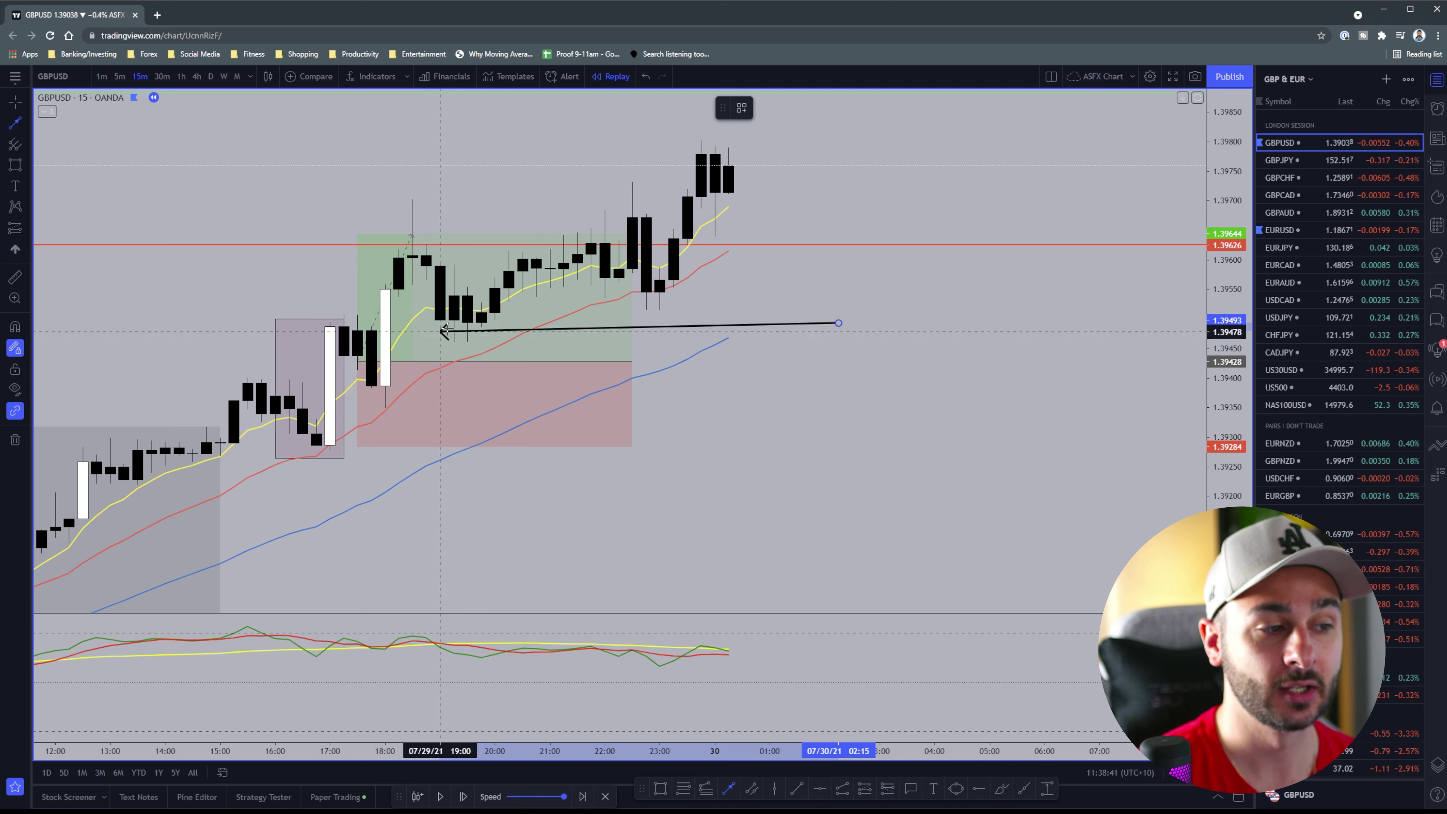
pyautogui.press('Escape')
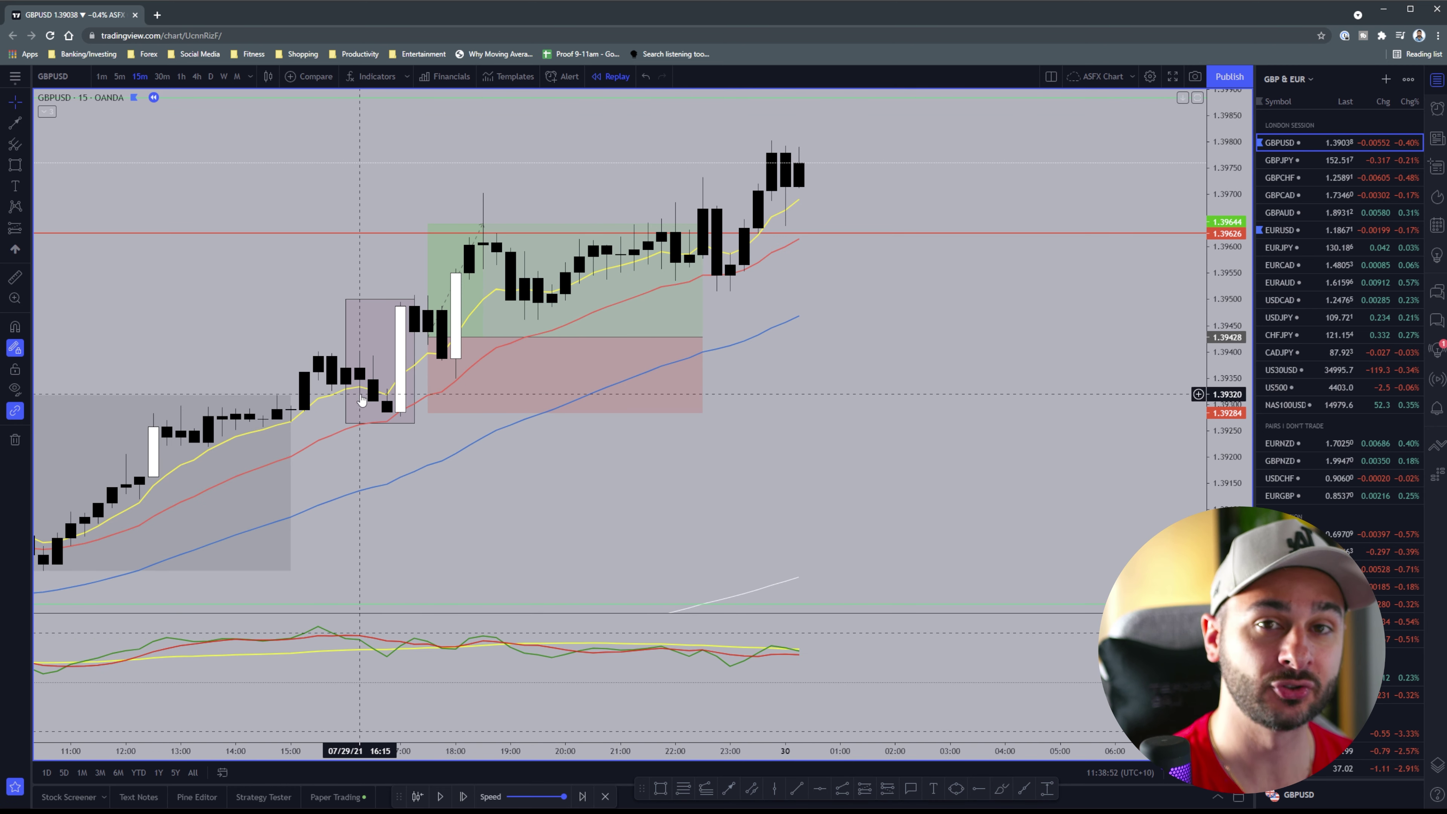
# Step: Draw a trend line above the price highs from 1.39387 at 07/29 15:30 to 1.39651 at 19:15
pyautogui.moveTo(290, 286); pyautogui.dragTo(333, 291)
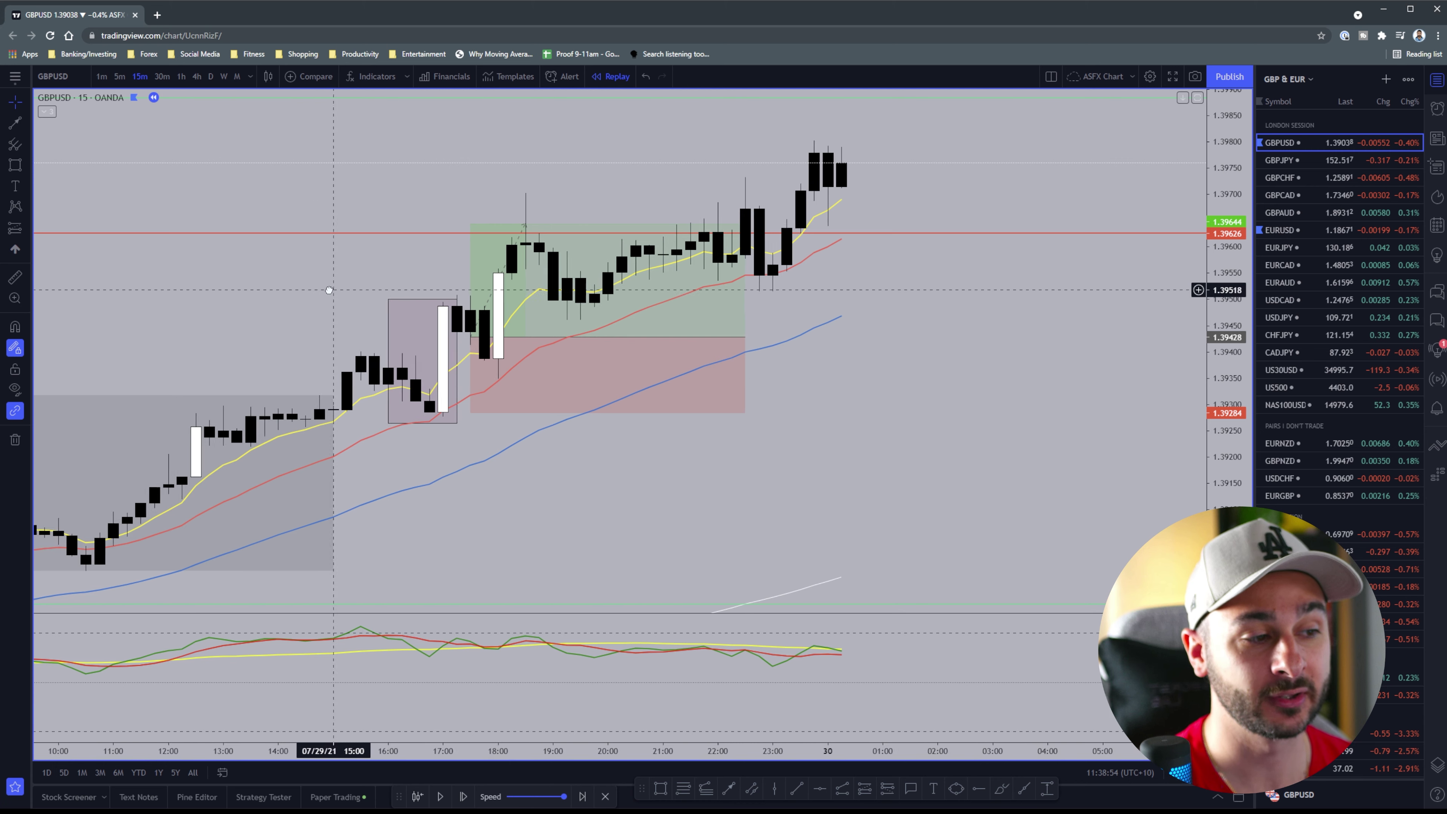
pyautogui.click(388, 433)
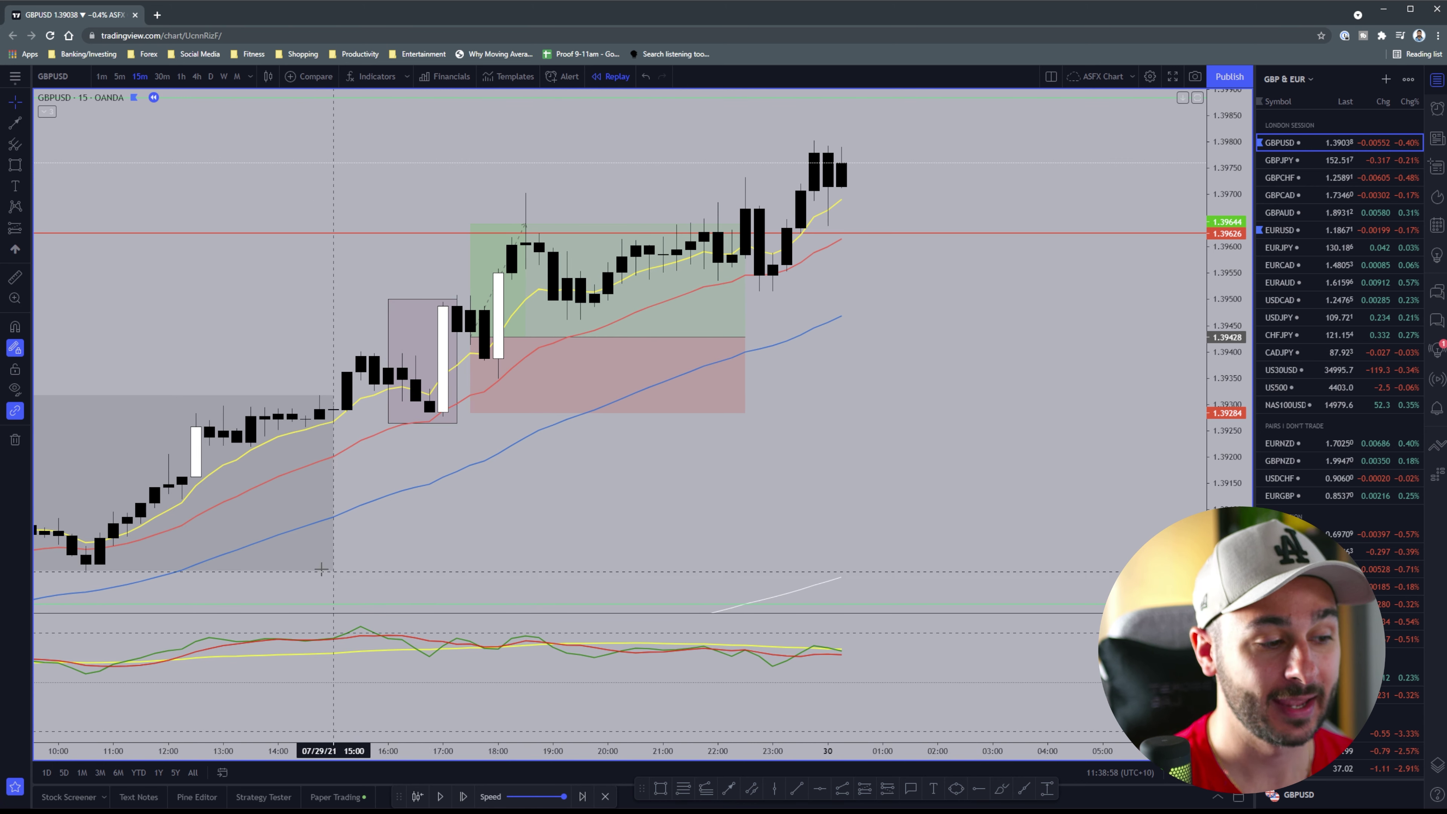
pyautogui.scroll(-3, 447, 476)
pyautogui.scroll(2, 455, 458)
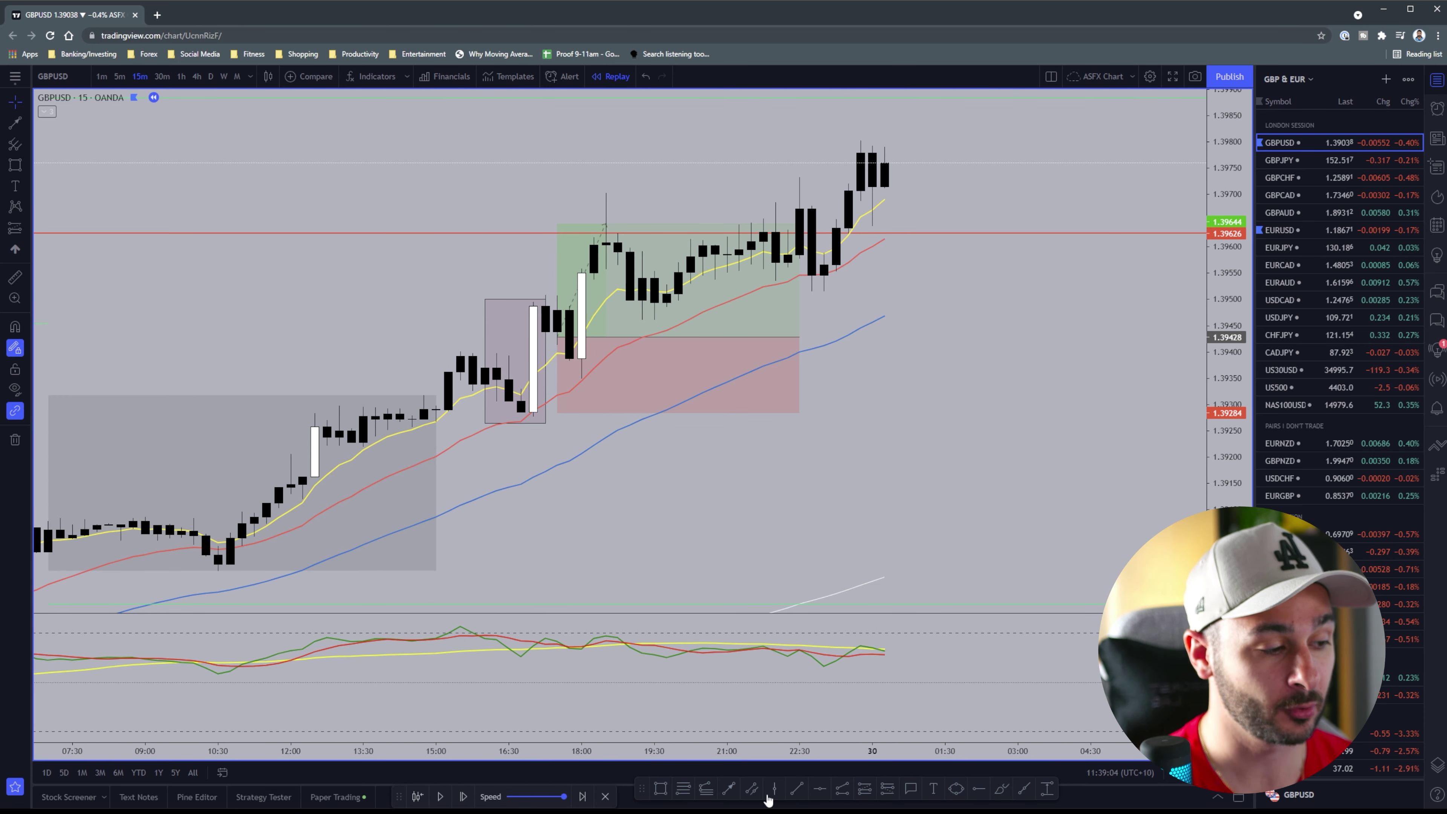
pyautogui.click(796, 789)
pyautogui.scroll(2, 438, 363)
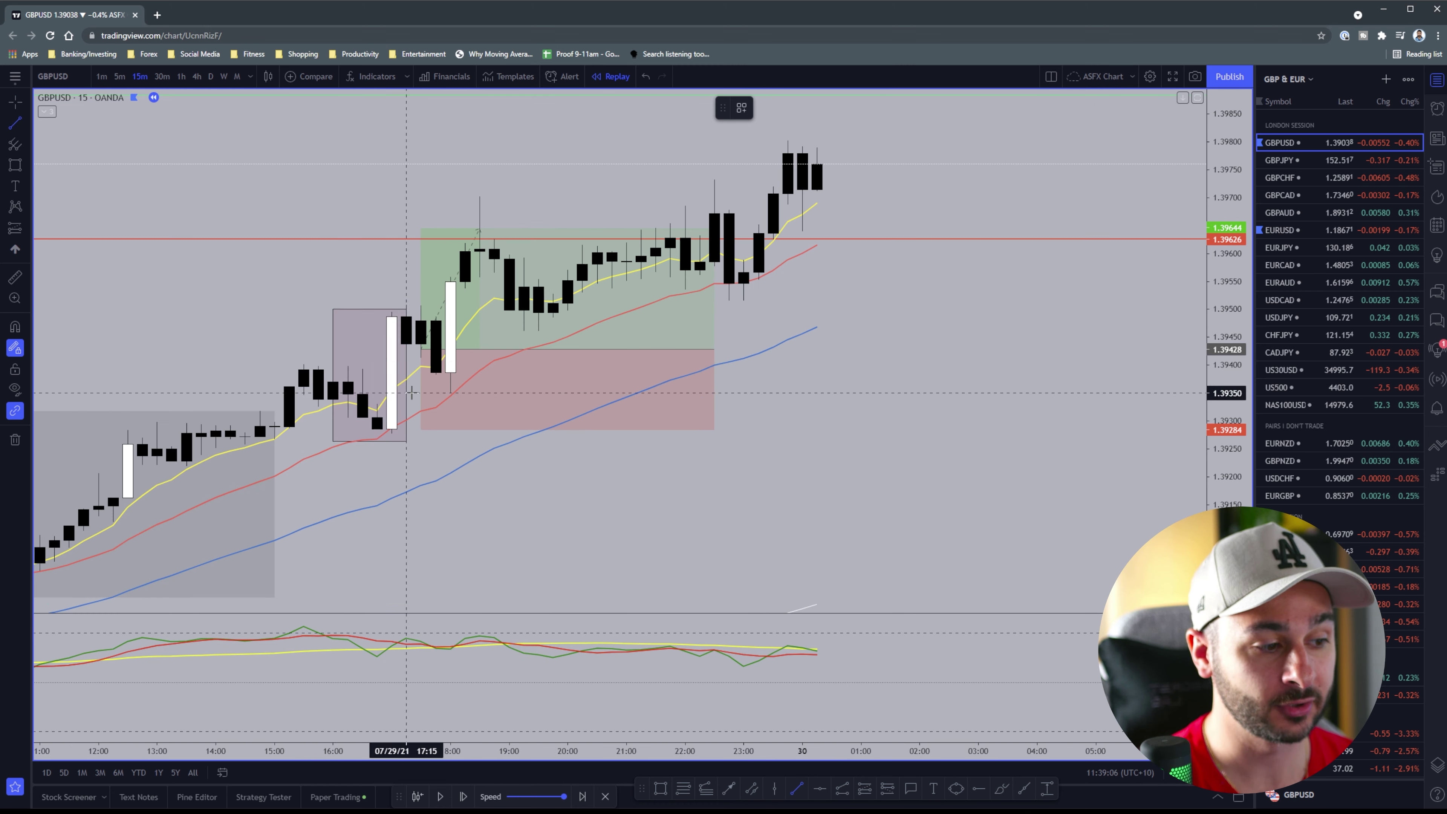
pyautogui.click(303, 367)
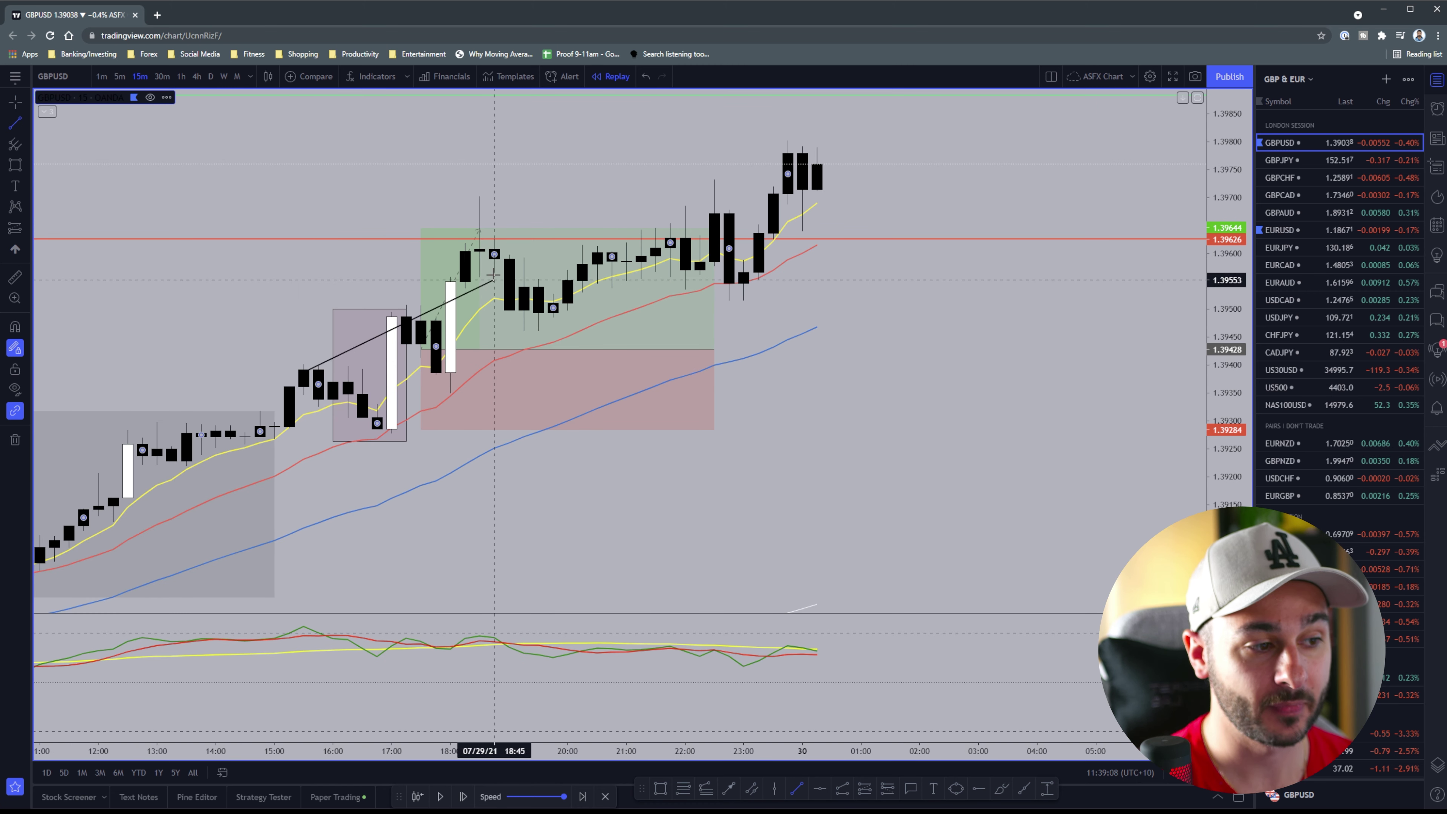
pyautogui.click(524, 226)
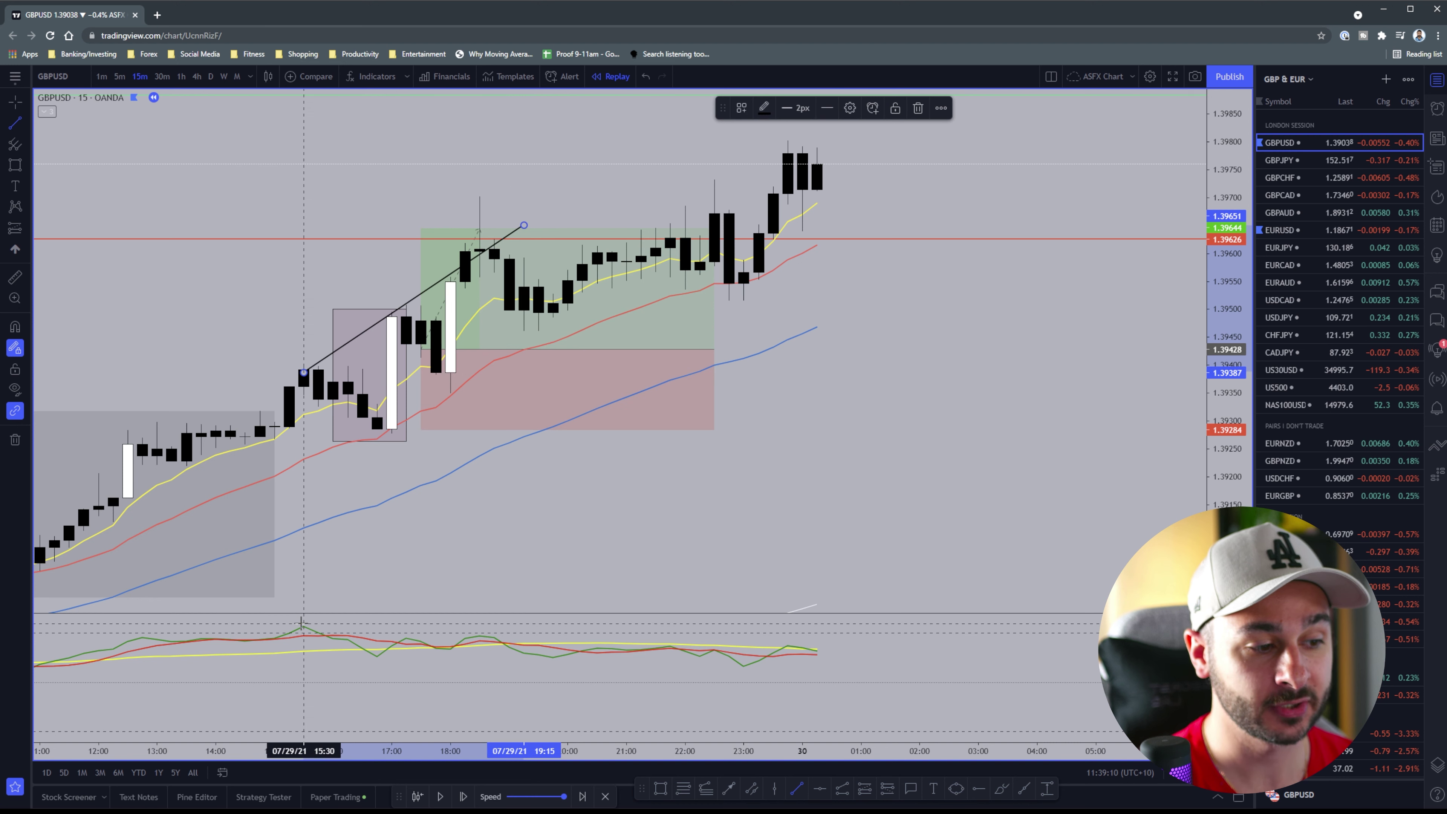
# Step: Draw a matching trend line across the oscillator peaks in the lower pane, starting from the 07/29 15:30 peak
pyautogui.click(304, 627)
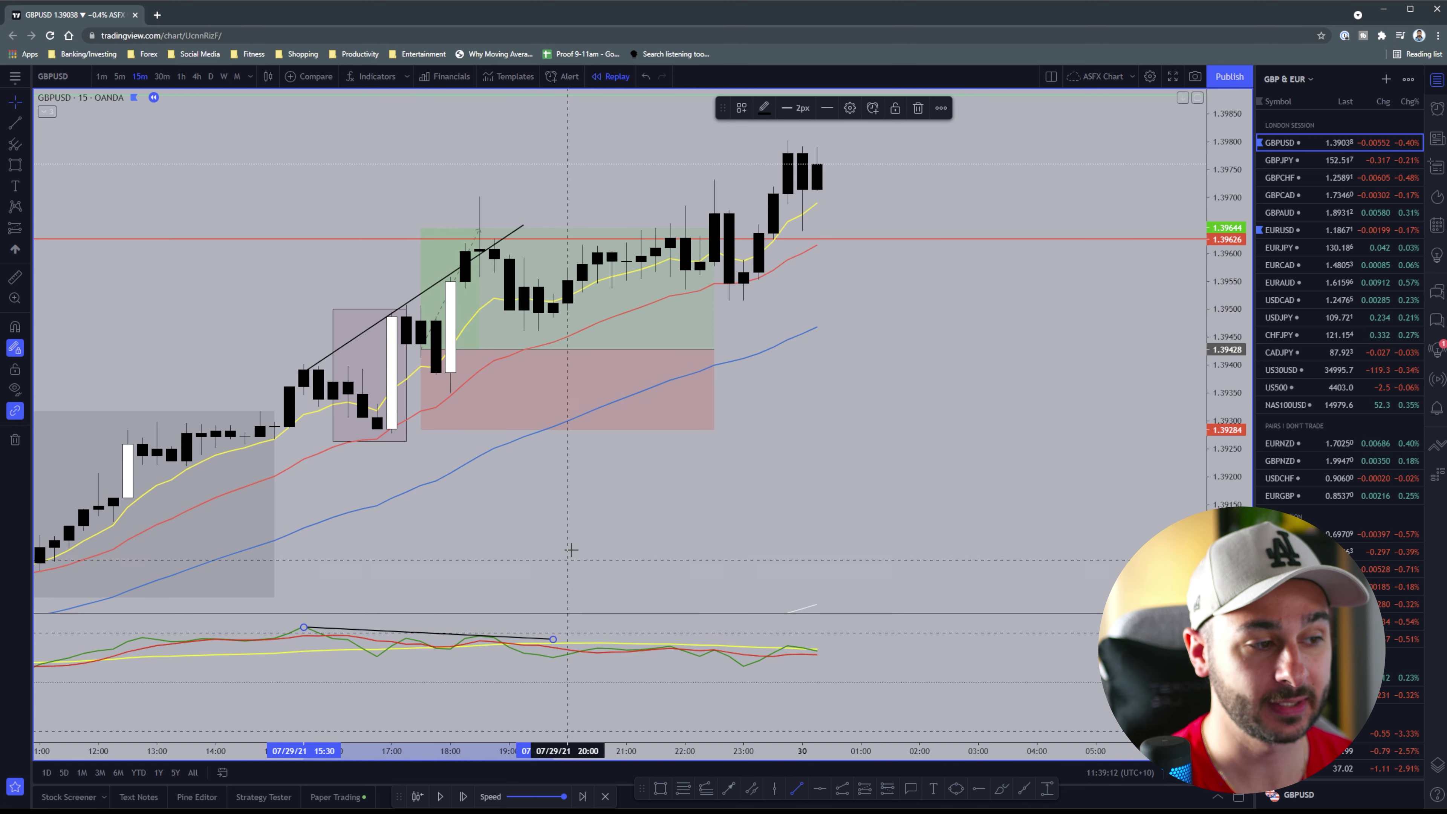
pyautogui.click(571, 548)
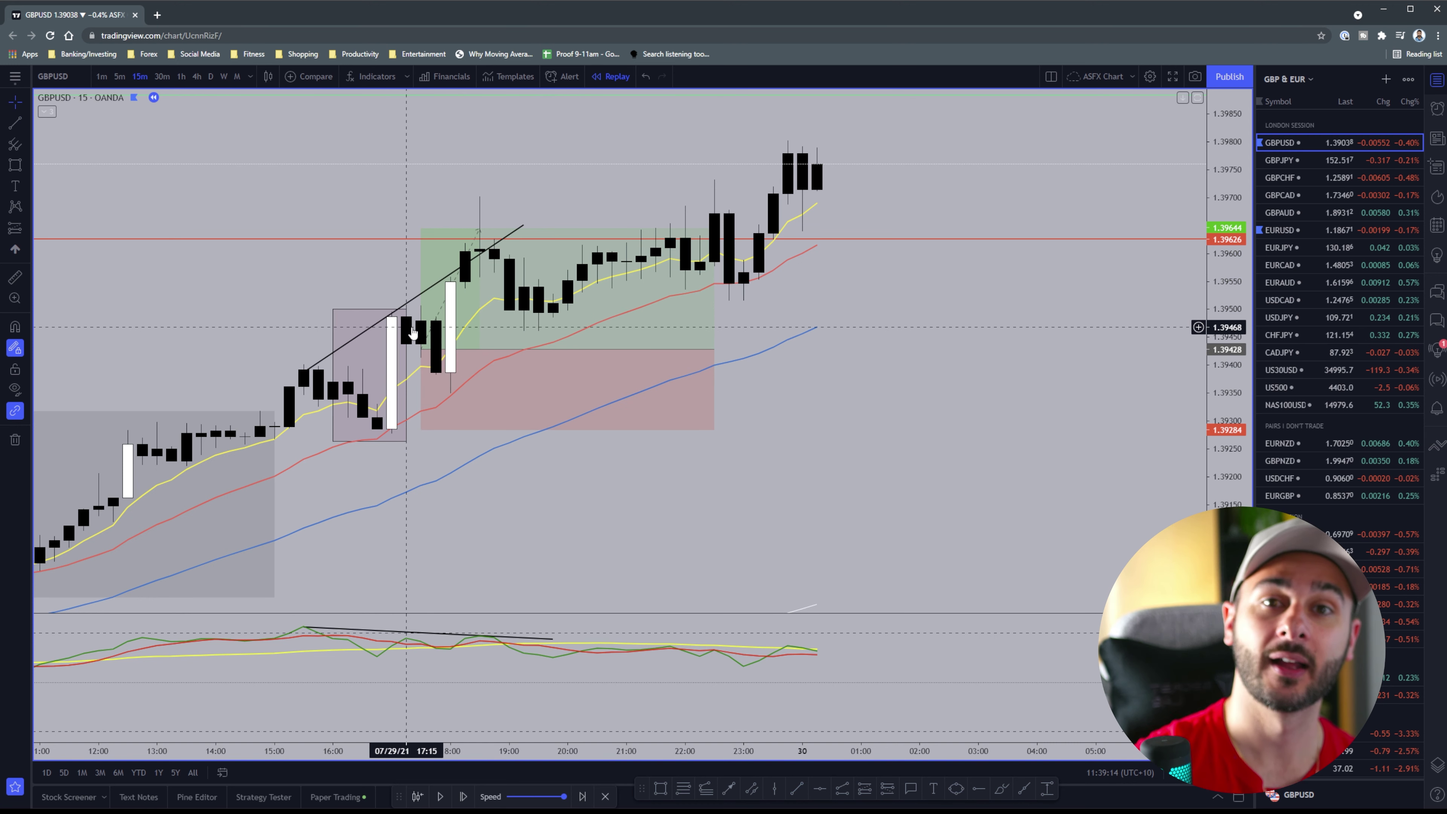
pyautogui.click(463, 371)
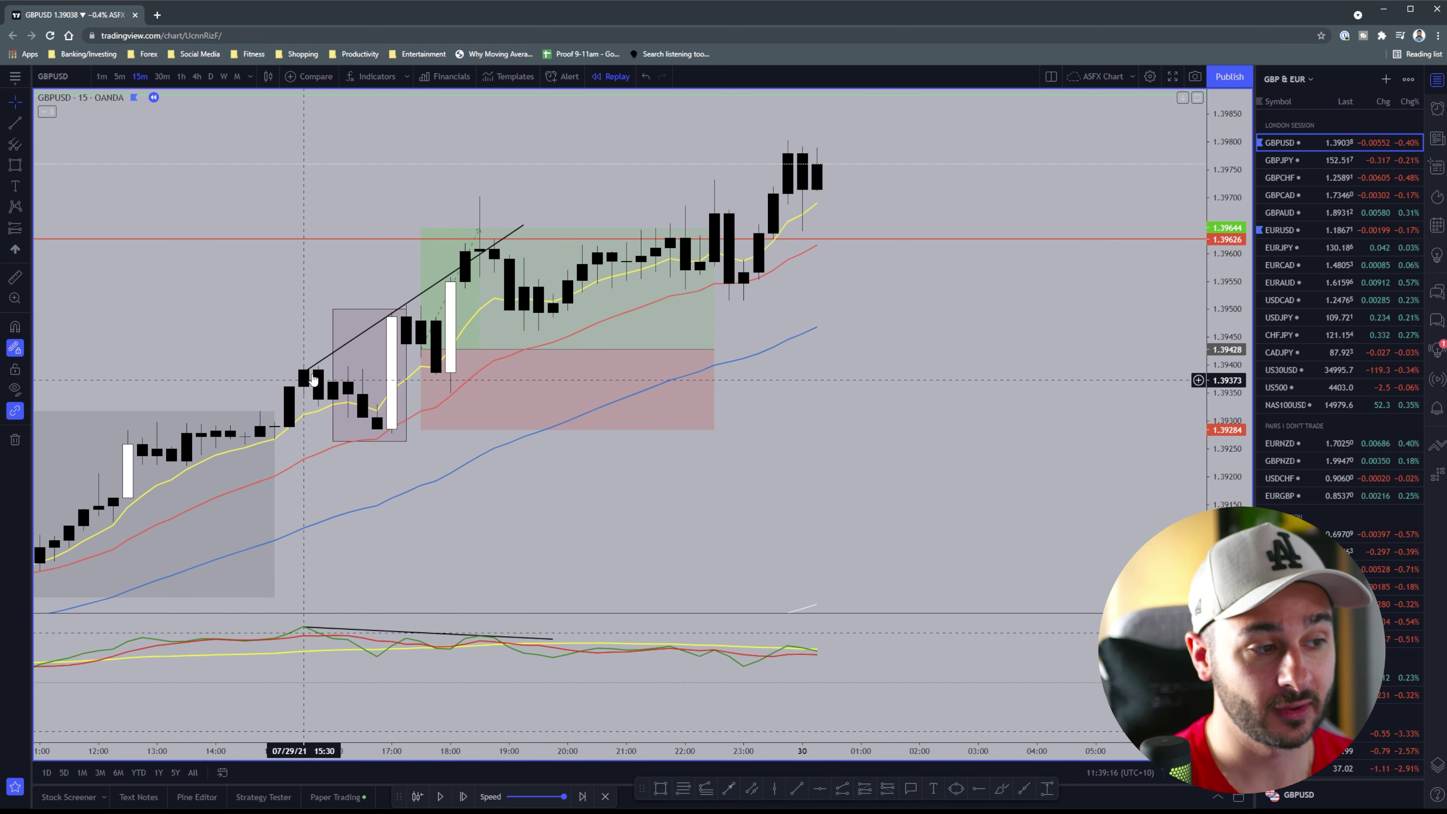
# Step: Switch to the EURUSD 15-minute chart, replay it from the 07/29 17:45 candle and frame the annotated entries
pyautogui.moveTo(528, 227); pyautogui.dragTo(662, 116)
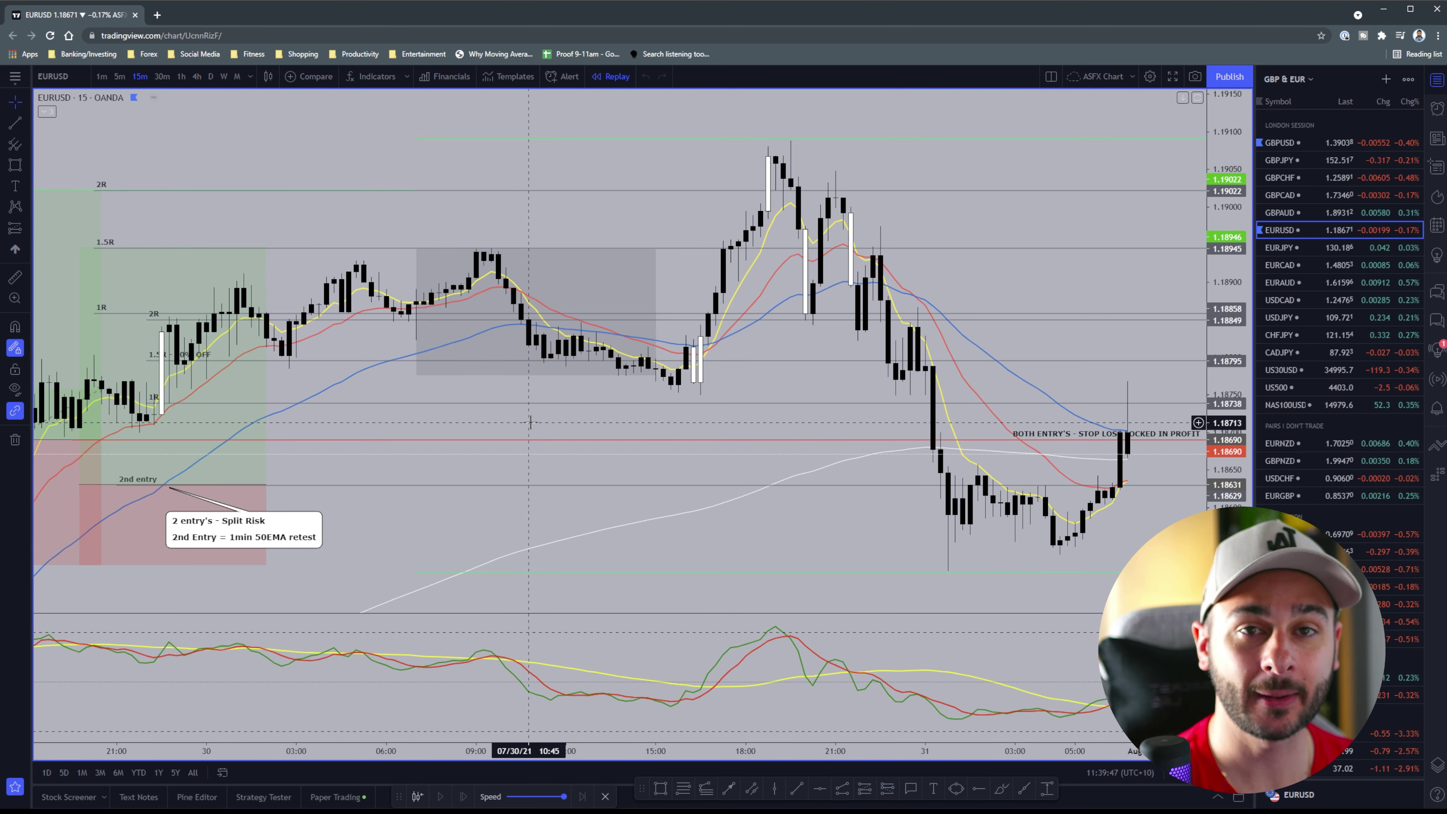
pyautogui.moveTo(452, 531); pyautogui.dragTo(731, 516)
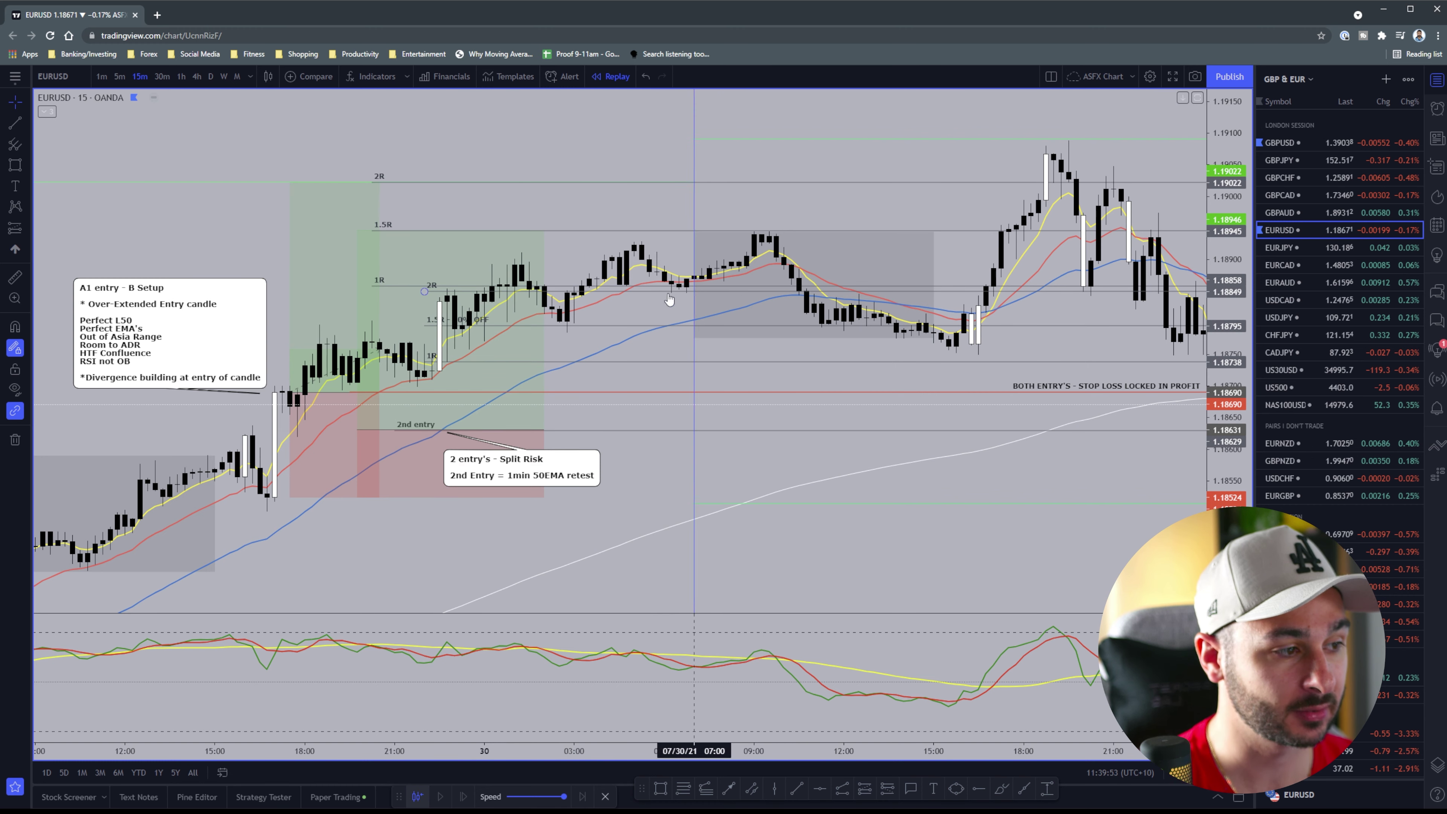
pyautogui.click(308, 330)
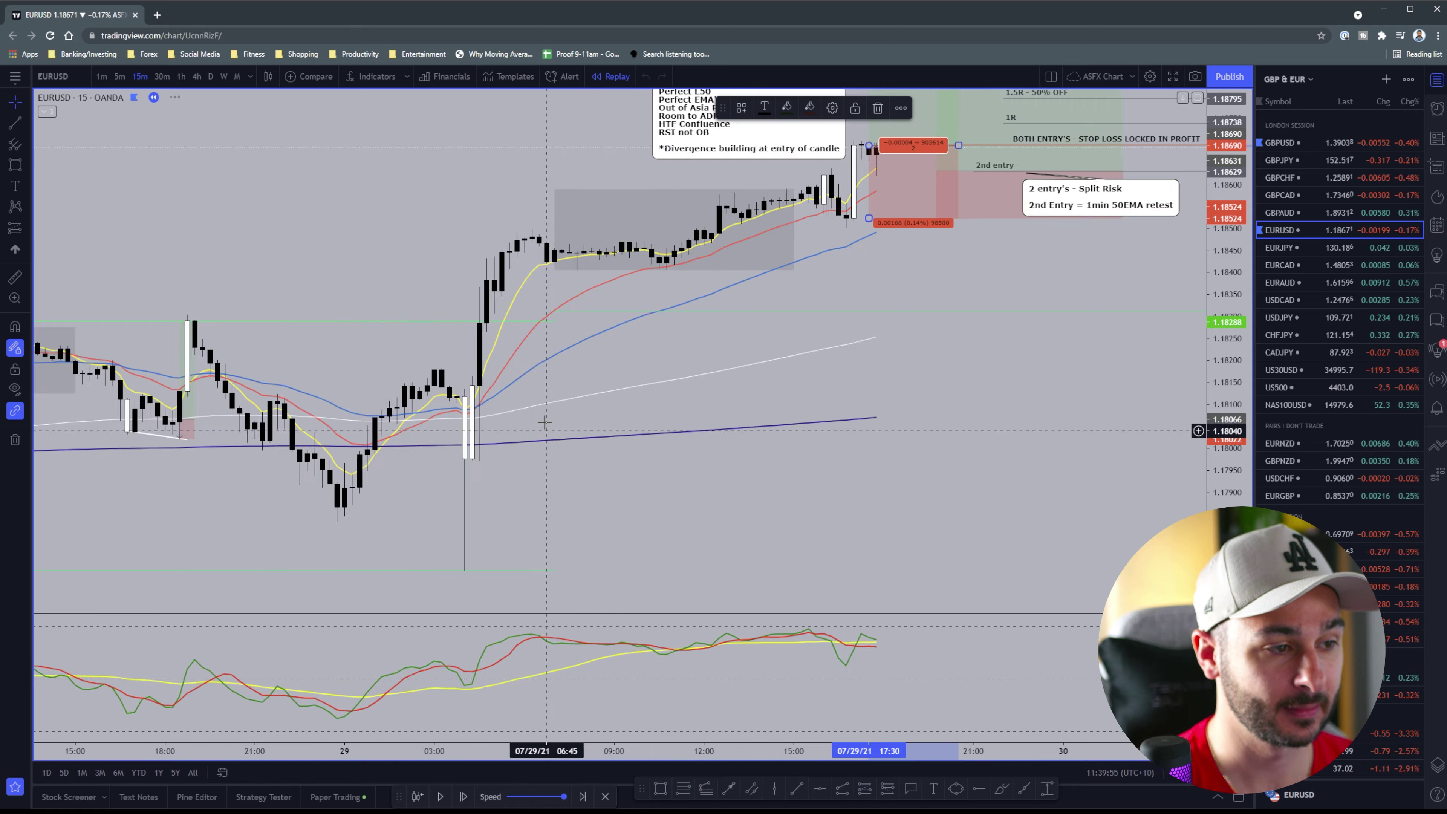
pyautogui.moveTo(545, 420); pyautogui.dragTo(797, 365)
pyautogui.scroll(10, 936, 336)
pyautogui.moveTo(1002, 490); pyautogui.dragTo(551, 531)
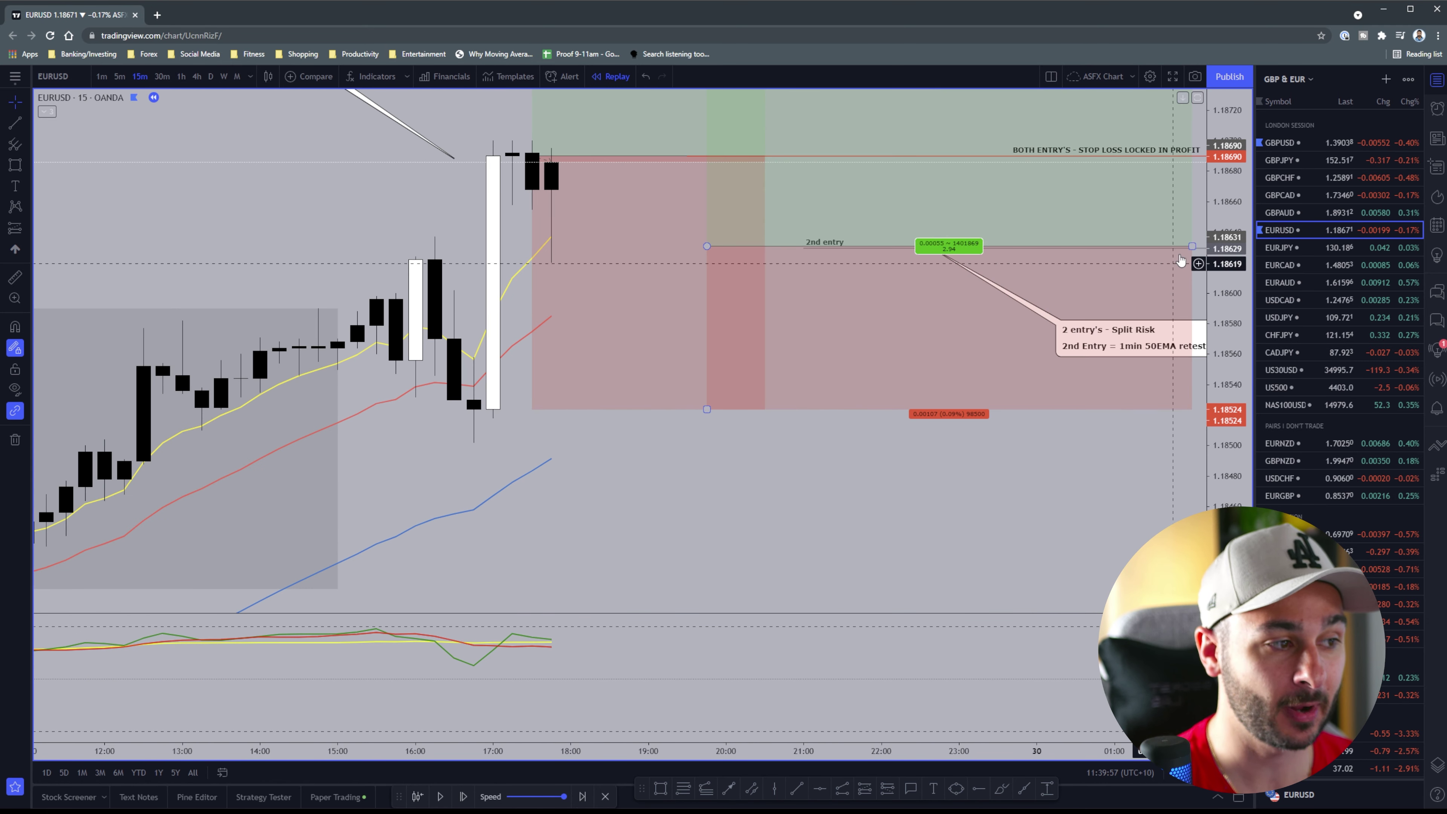
pyautogui.moveTo(1226, 239); pyautogui.dragTo(1229, 419)
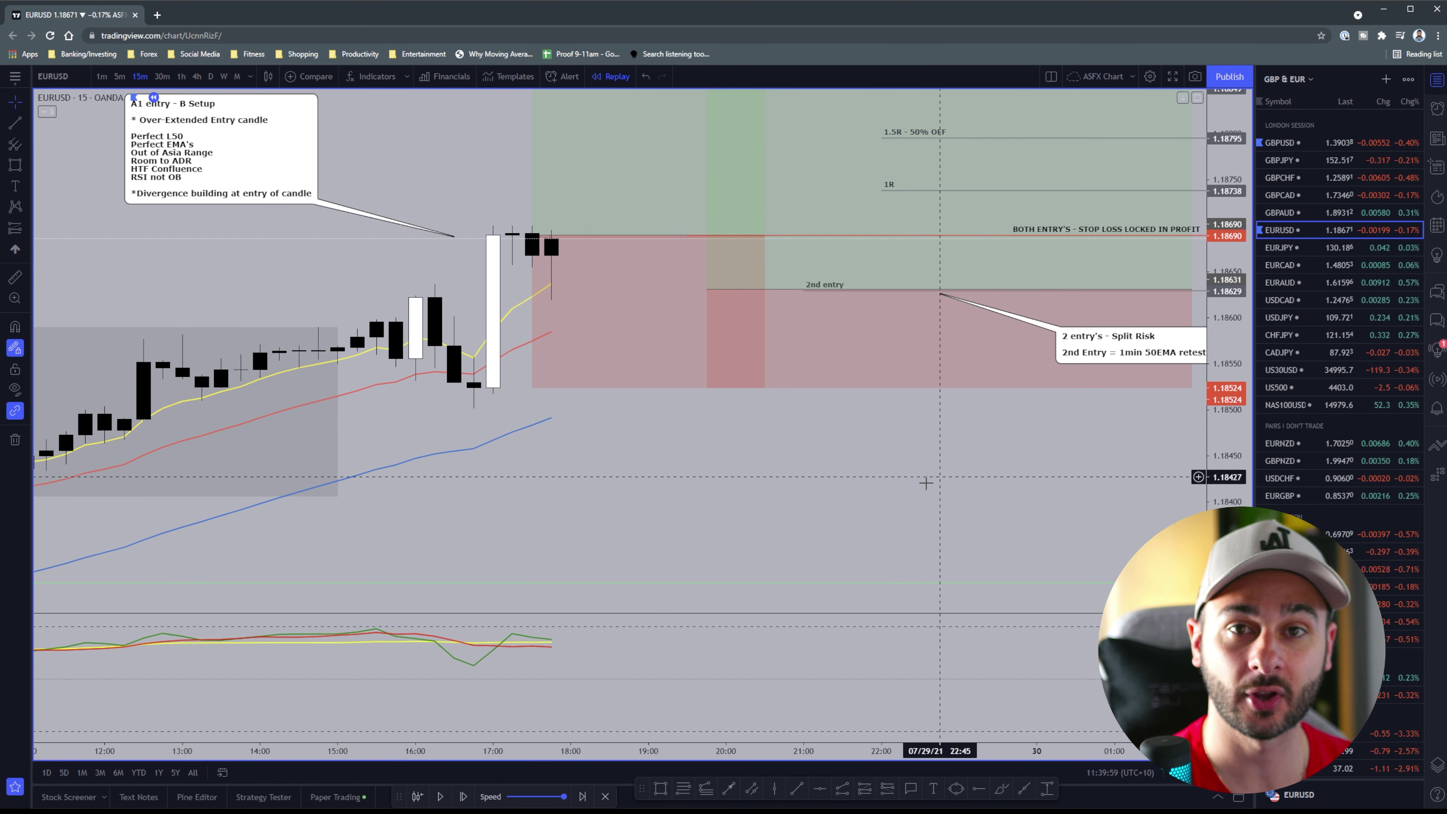
pyautogui.moveTo(839, 458); pyautogui.dragTo(815, 500)
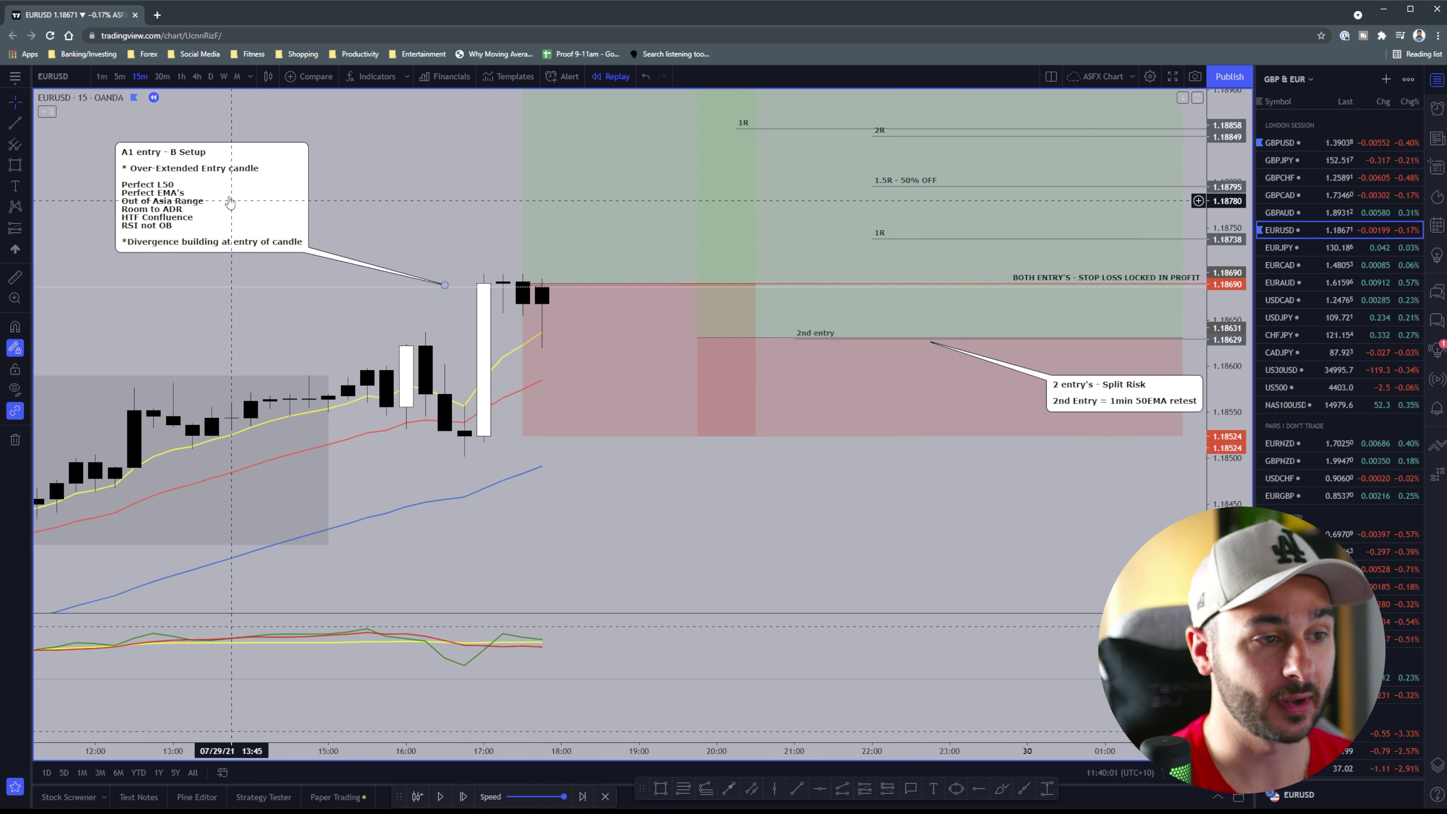
# Step: Restart the EURUSD 15-minute replay at the 07/29/21 18:45 candle and frame the first entry with the shaded session range before it
pyautogui.click(1279, 143)
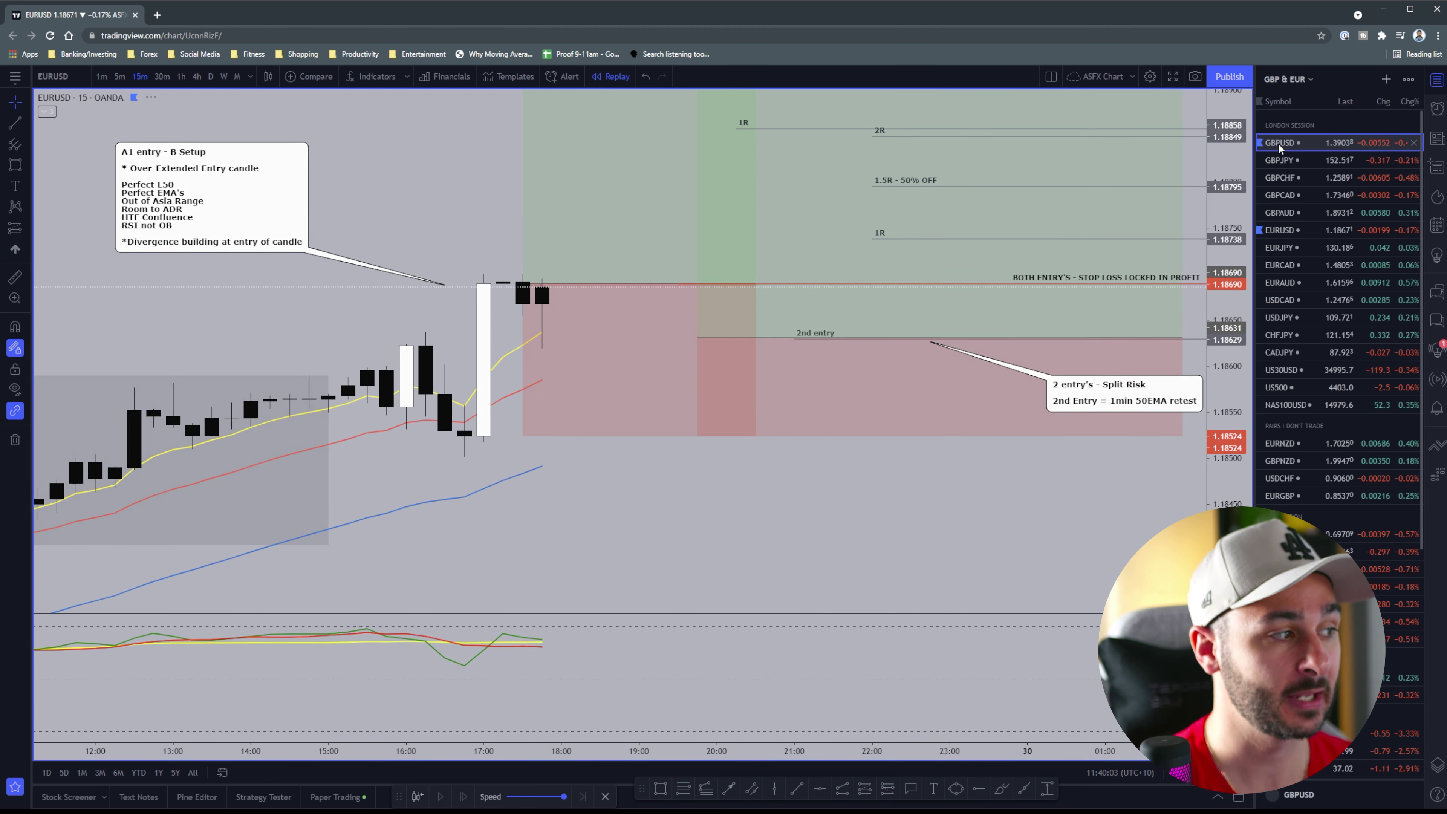
pyautogui.click(1281, 230)
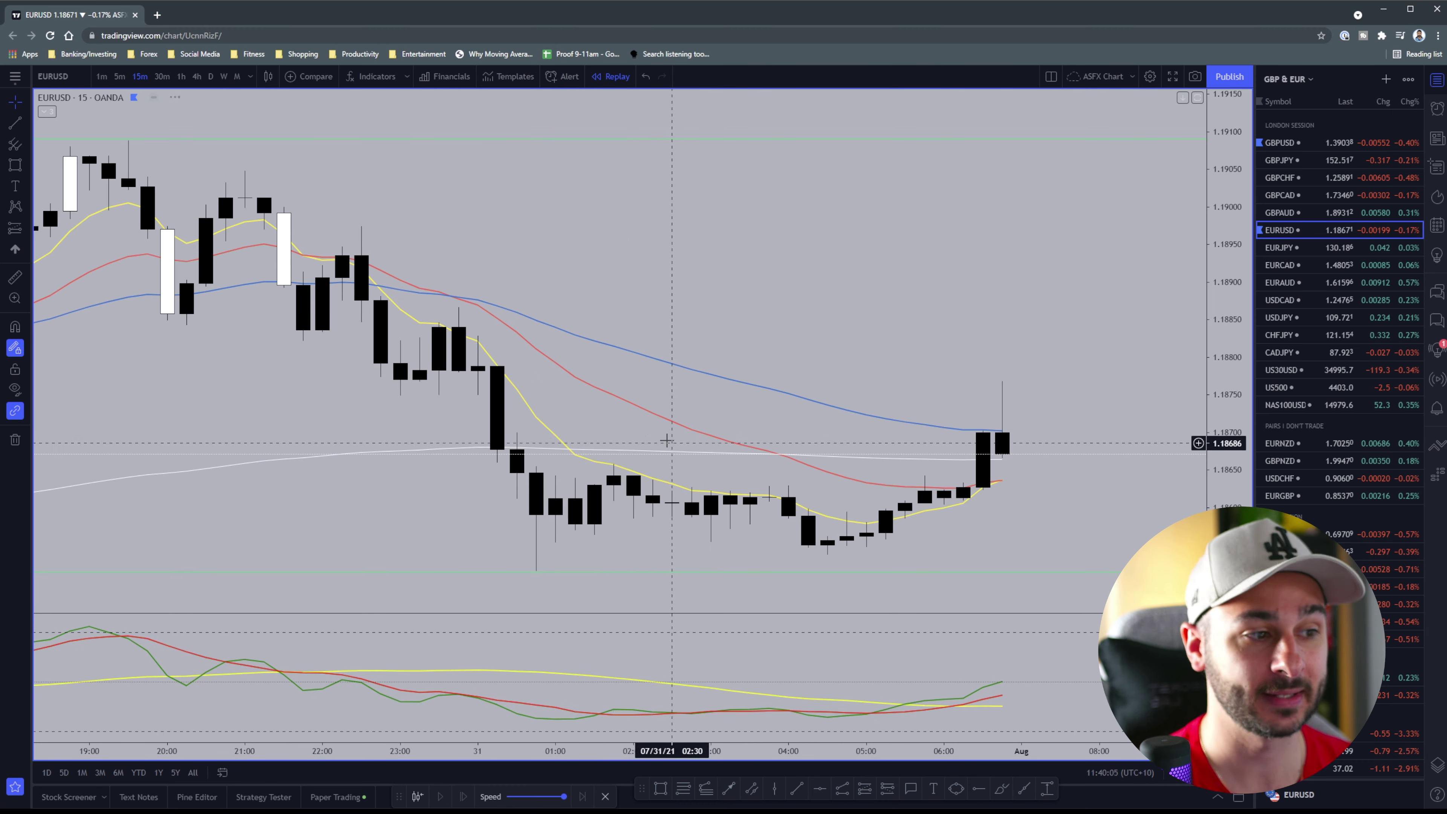
pyautogui.scroll(-5, 641, 466)
pyautogui.scroll(-2, 640, 466)
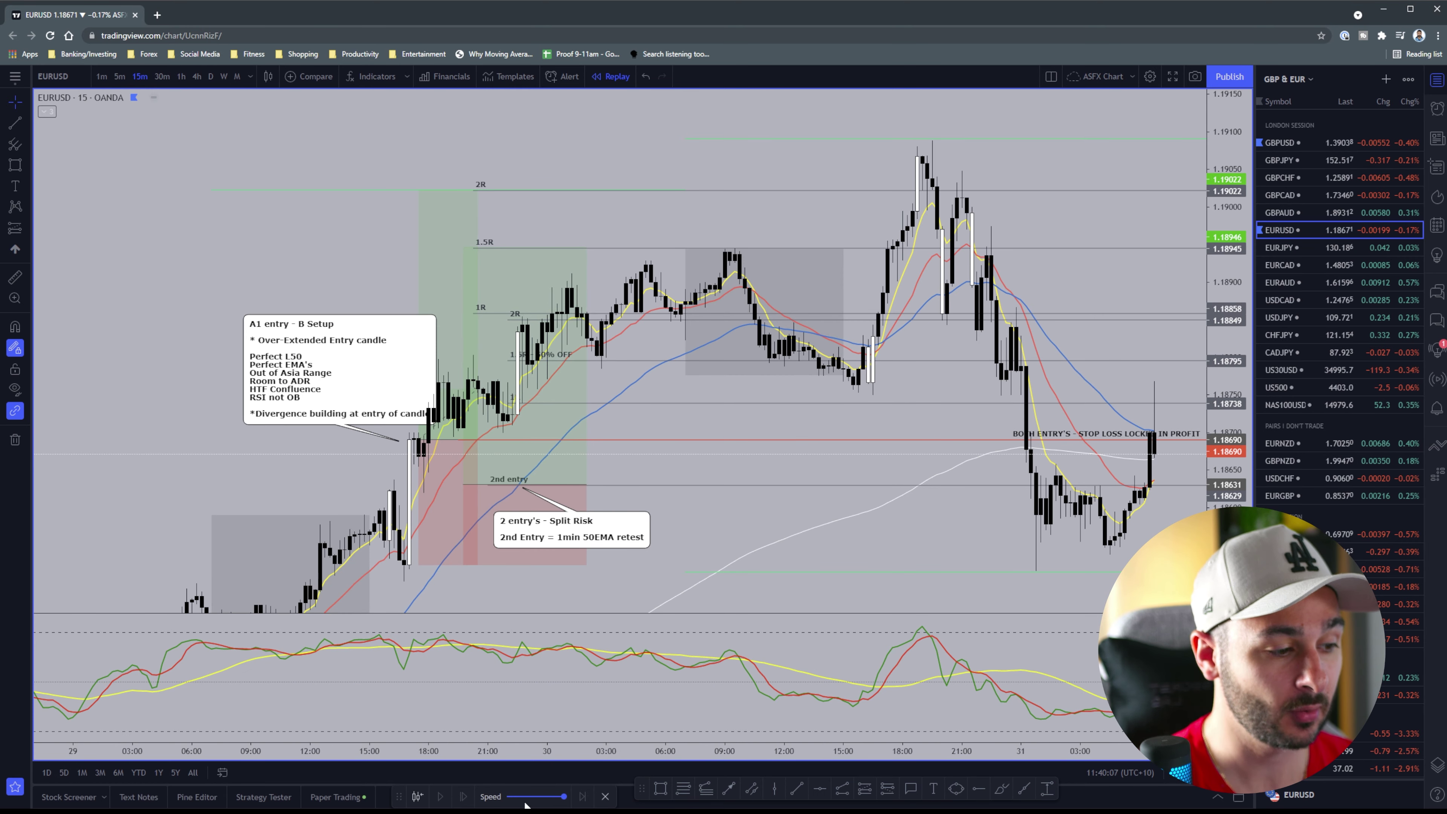
pyautogui.click(444, 486)
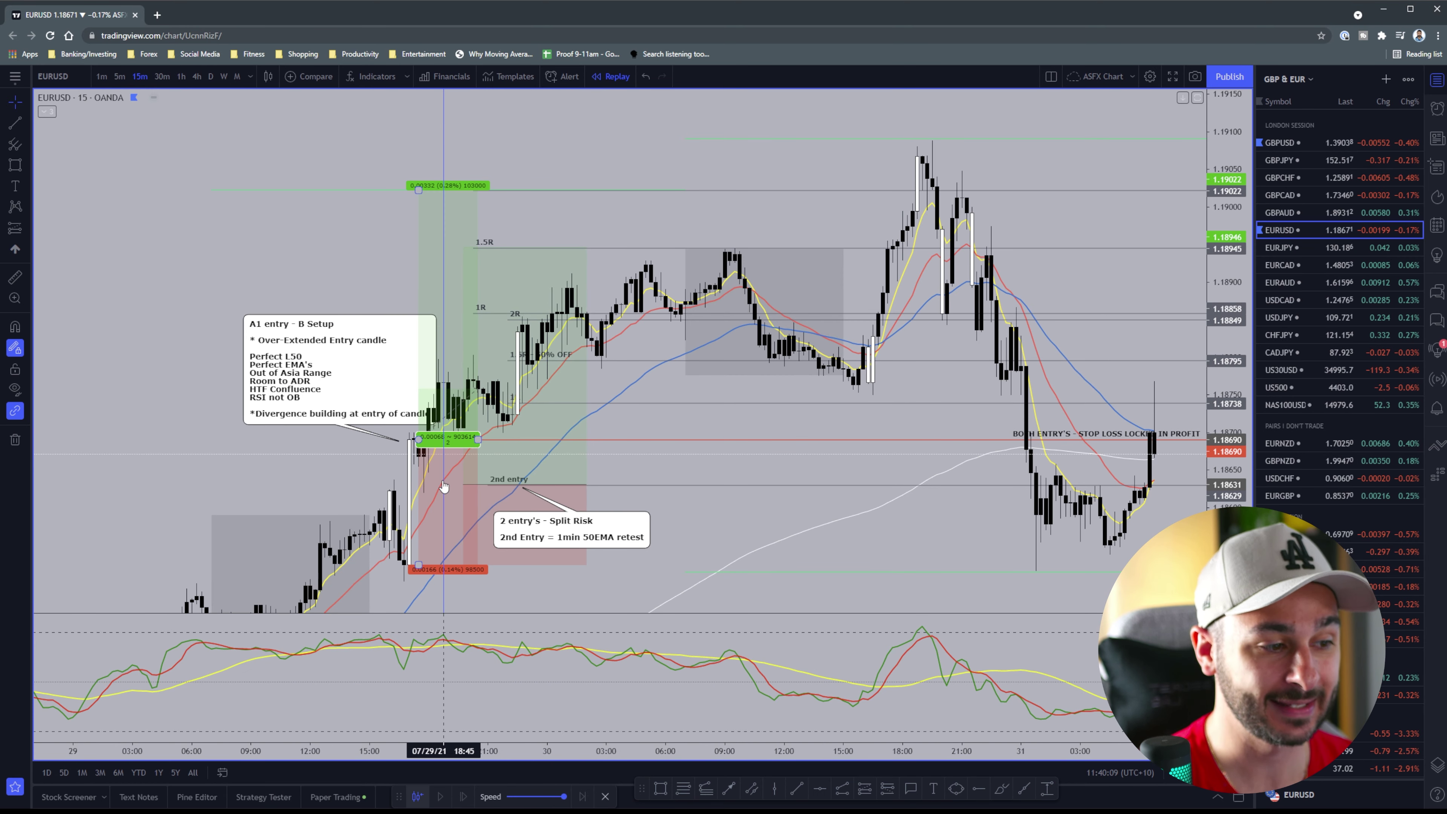
pyautogui.click(444, 486)
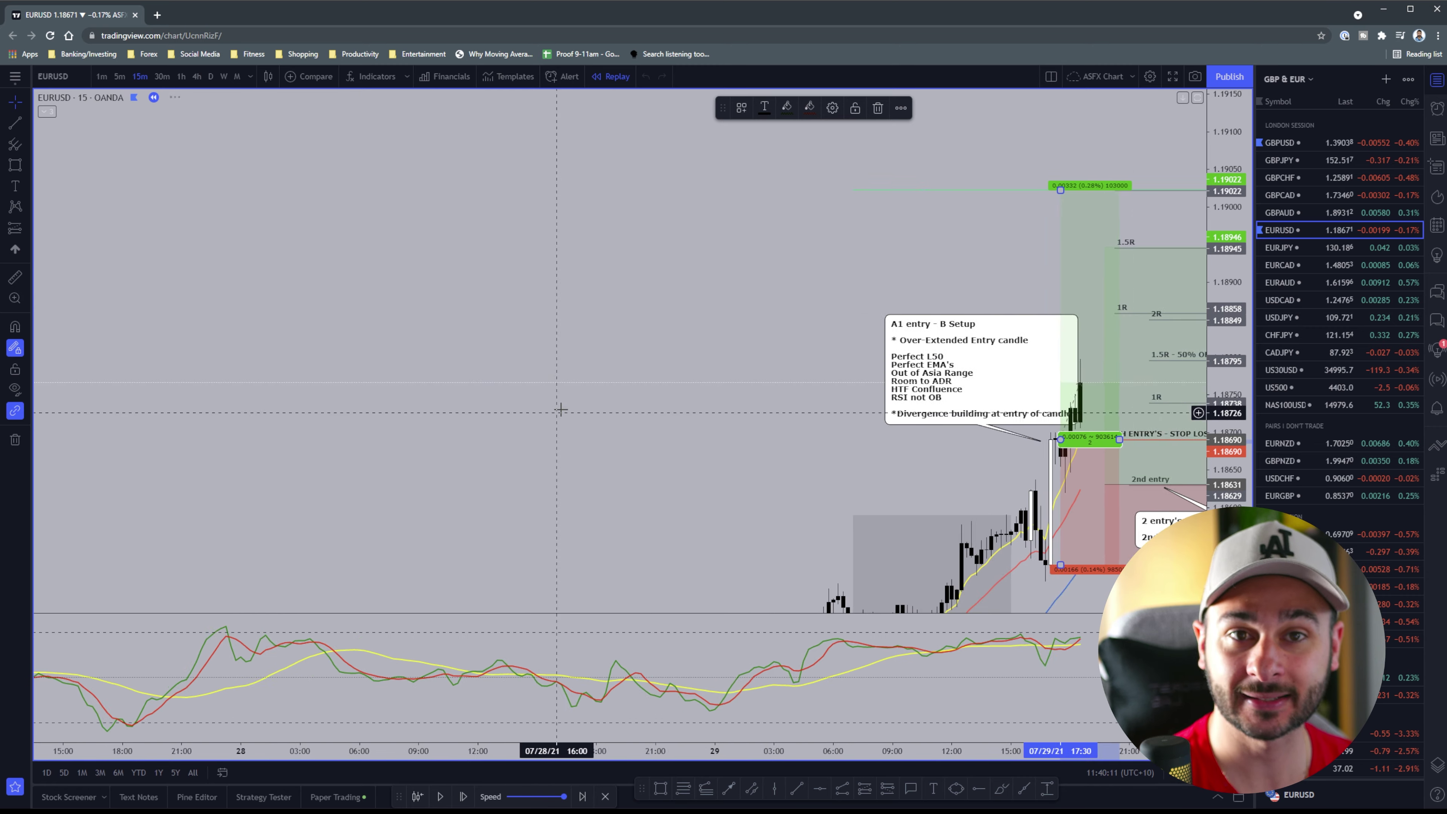
pyautogui.scroll(5, 781, 375)
pyautogui.moveTo(780, 375); pyautogui.dragTo(484, 374)
pyautogui.scroll(3, 484, 375)
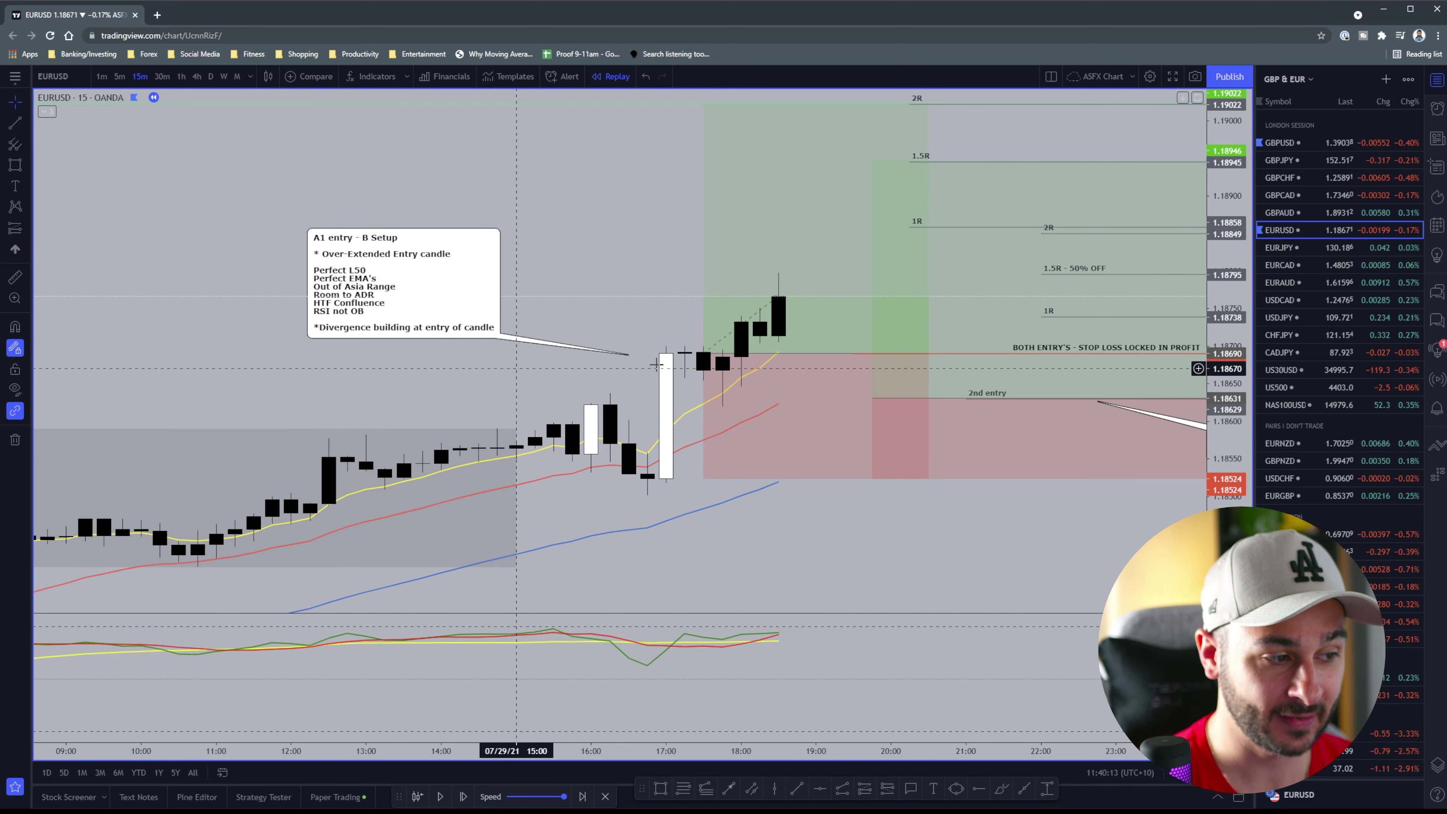
pyautogui.doubleClick(1238, 300)
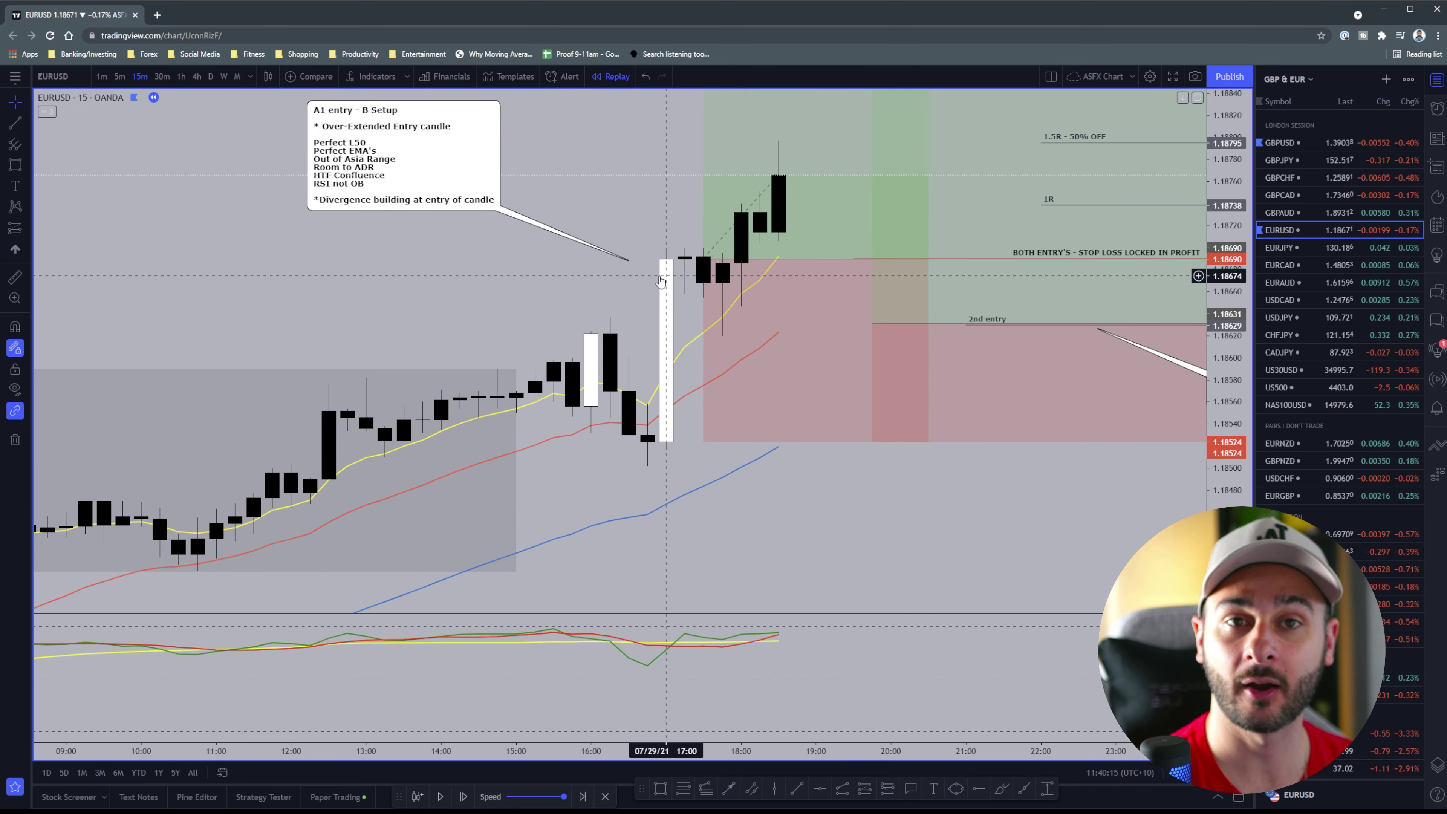
pyautogui.scroll(-3, 539, 502)
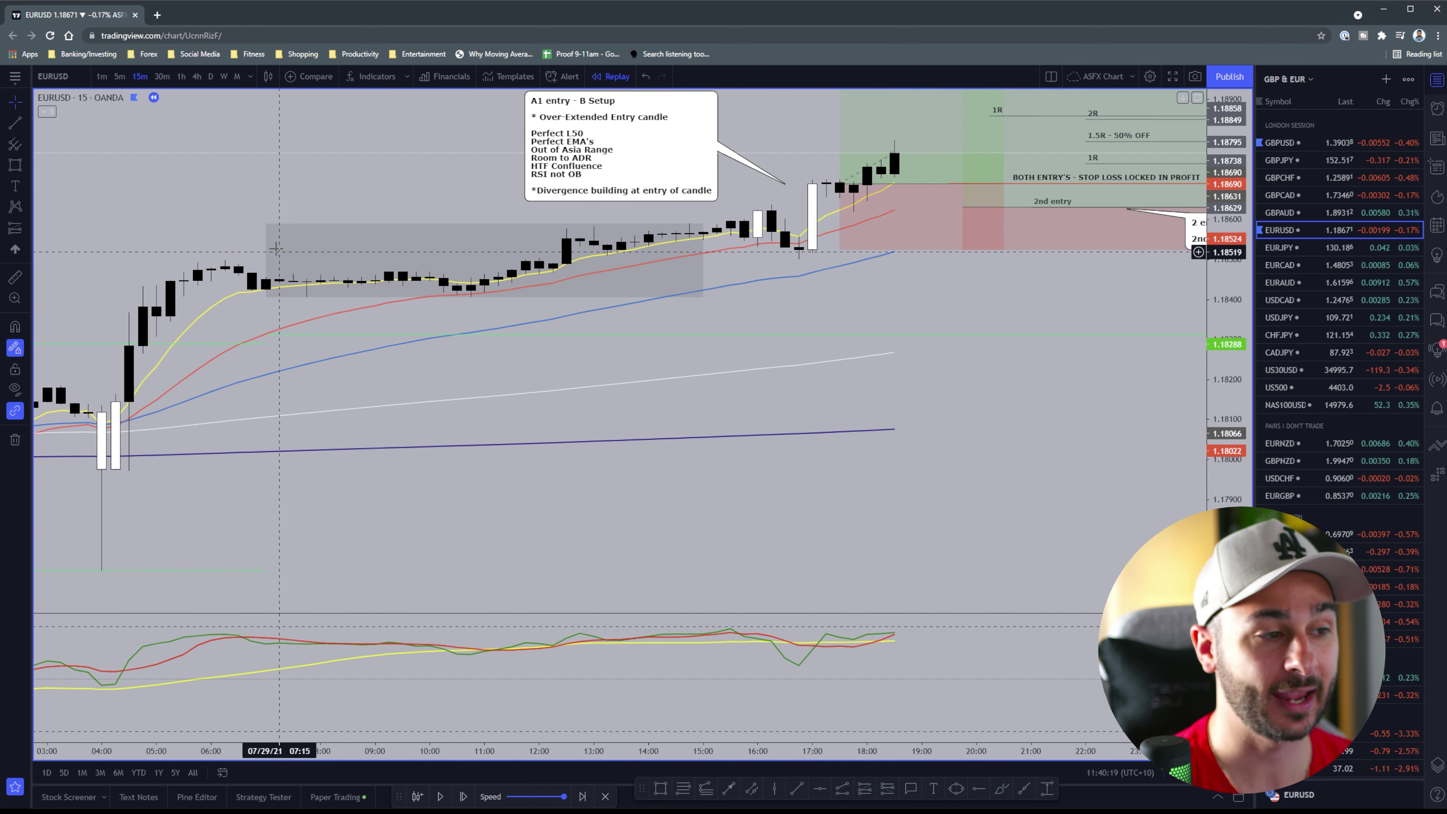
pyautogui.scroll(2, 546, 306)
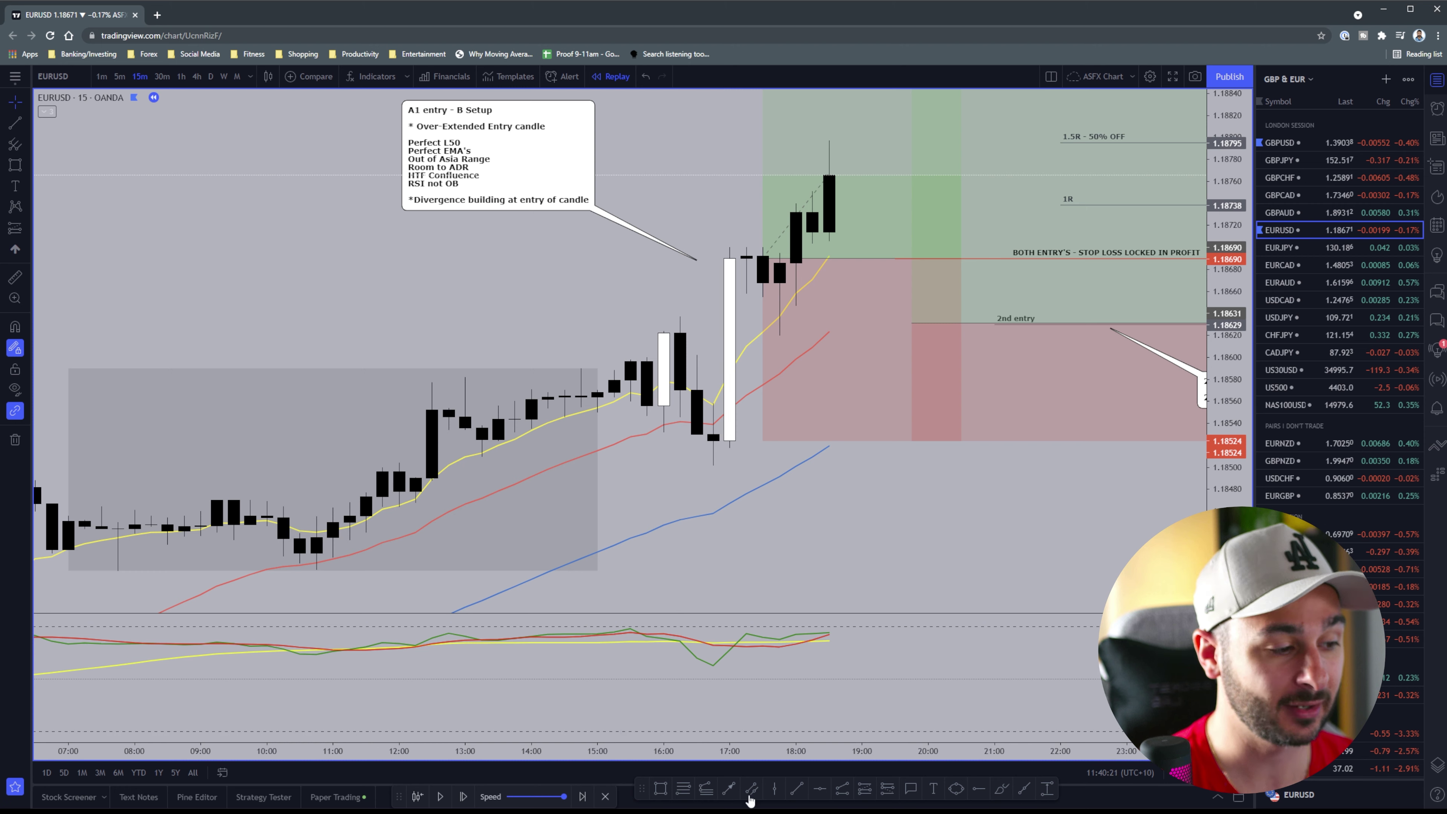
pyautogui.click(732, 792)
pyautogui.moveTo(416, 308)
pyautogui.mouseDown()
pyautogui.moveTo(649, 336)
pyautogui.moveTo(693, 433)
pyautogui.moveTo(715, 425)
pyautogui.moveTo(621, 468)
pyautogui.mouseUp()
pyautogui.press('Escape')
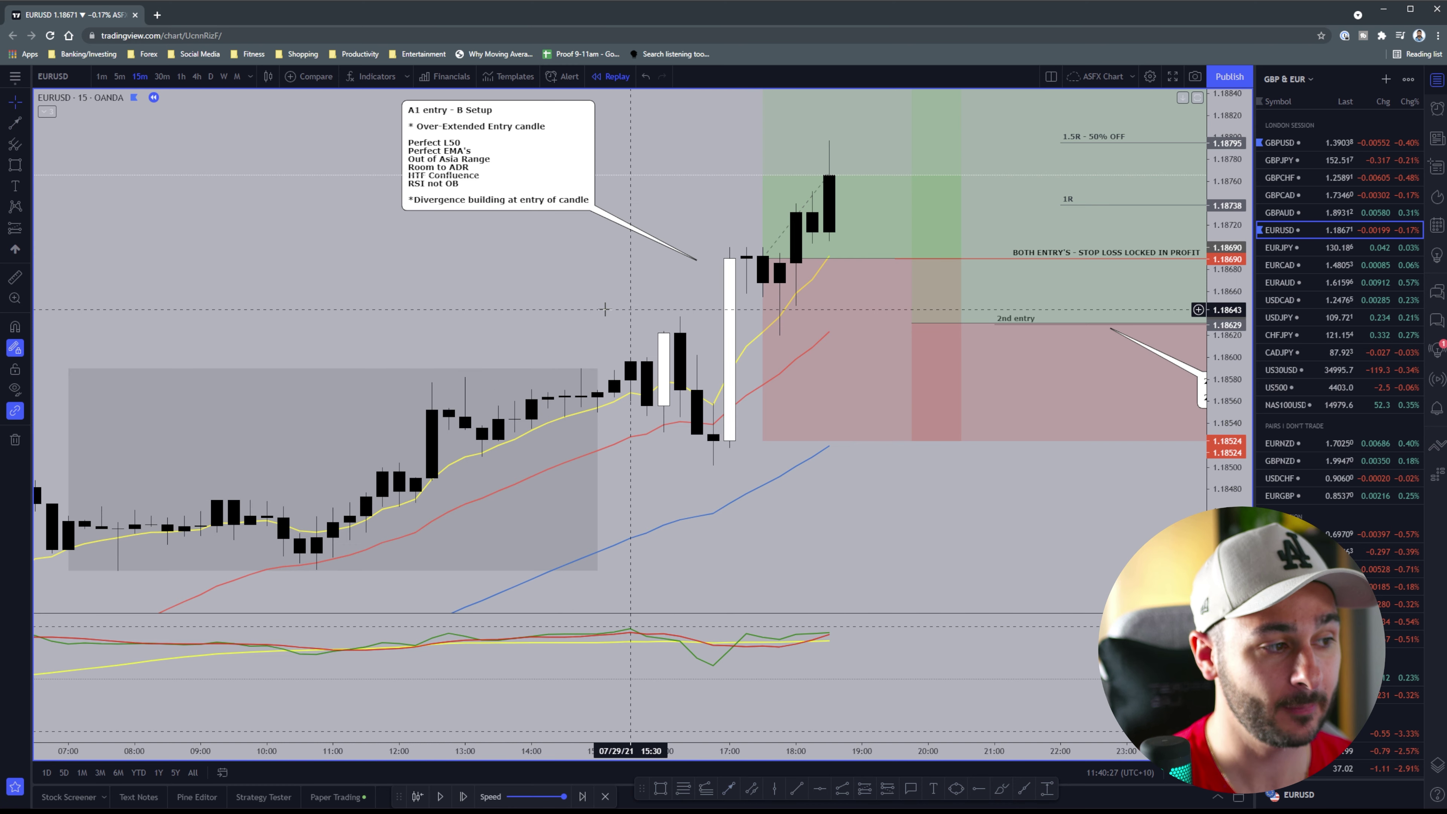
# Step: Examine the second entry's position, its stop zone and the split-risk 1min 50EMA retest note
pyautogui.moveTo(605, 310); pyautogui.dragTo(428, 311)
pyautogui.click(590, 259)
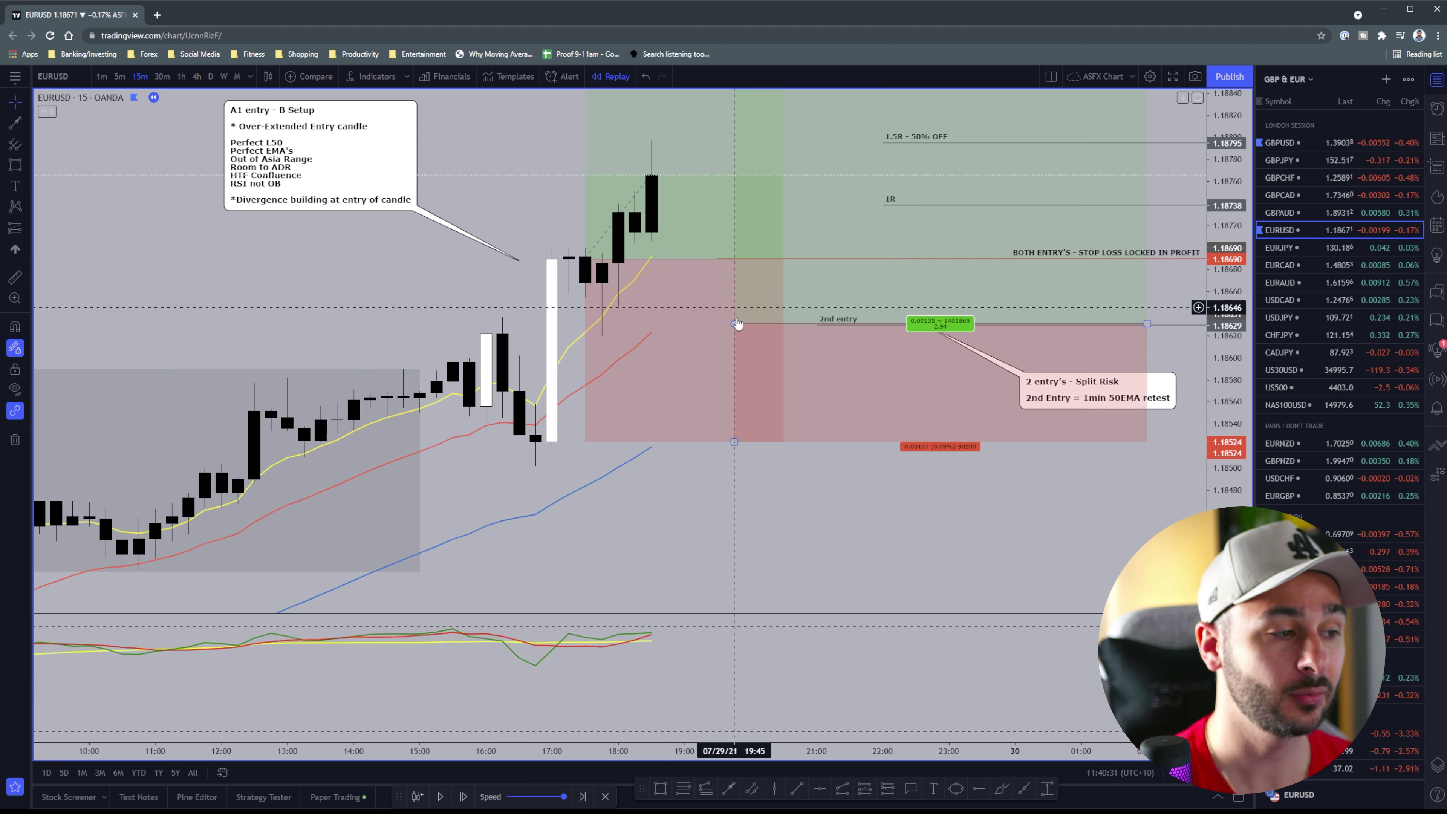
pyautogui.click(205, 251)
pyautogui.click(102, 76)
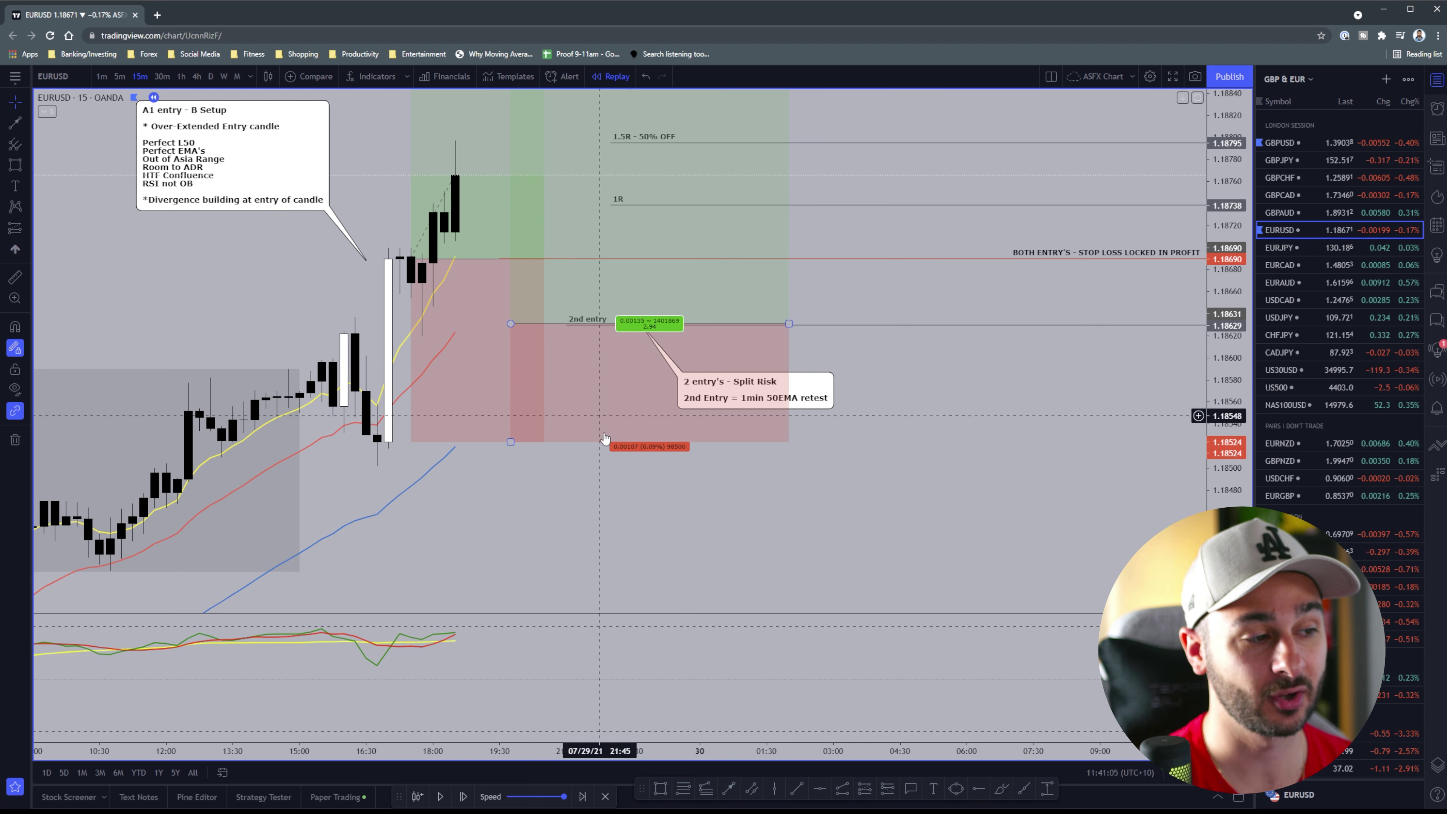
pyautogui.scroll(2, 738, 557)
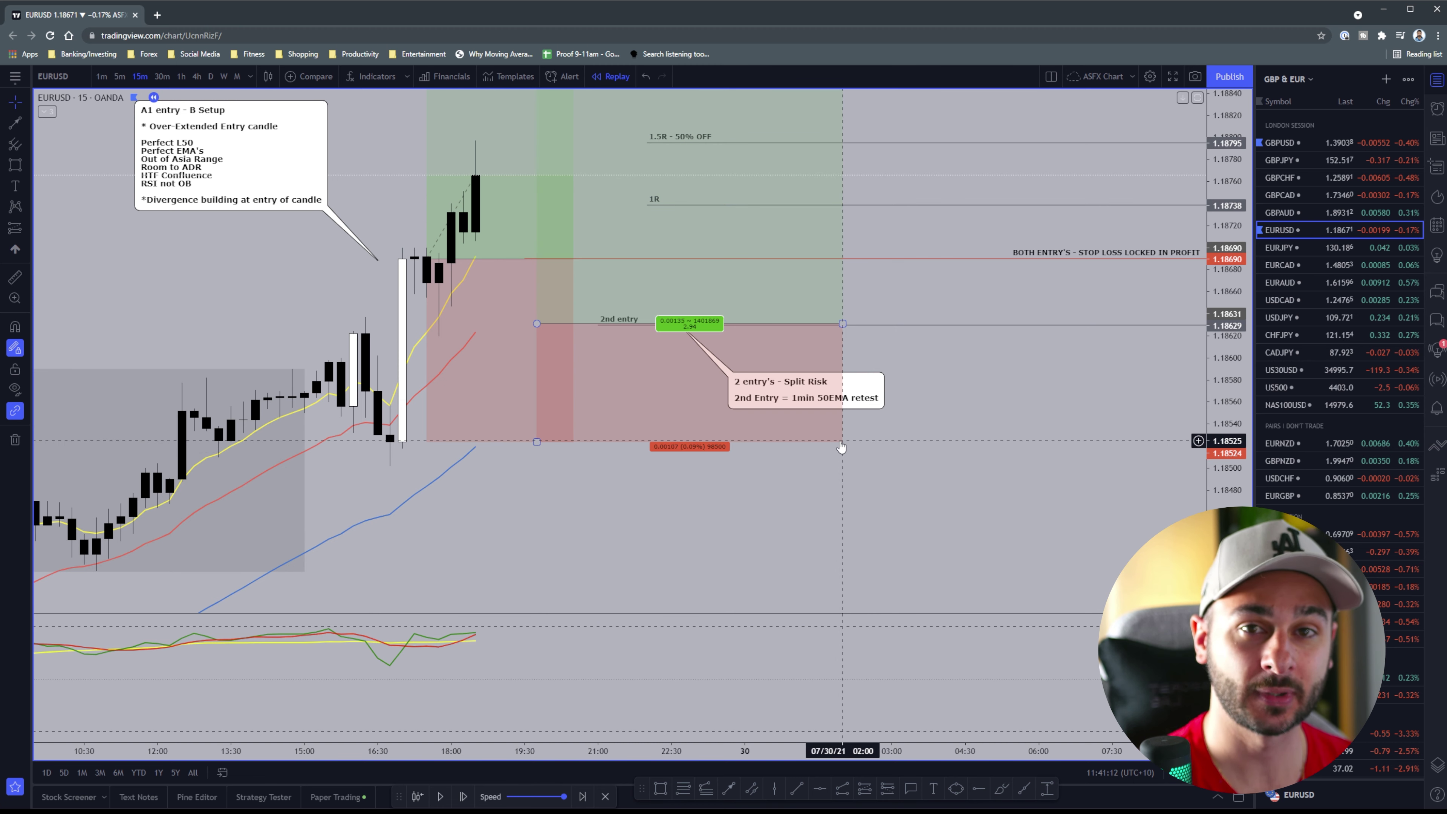
pyautogui.click(994, 516)
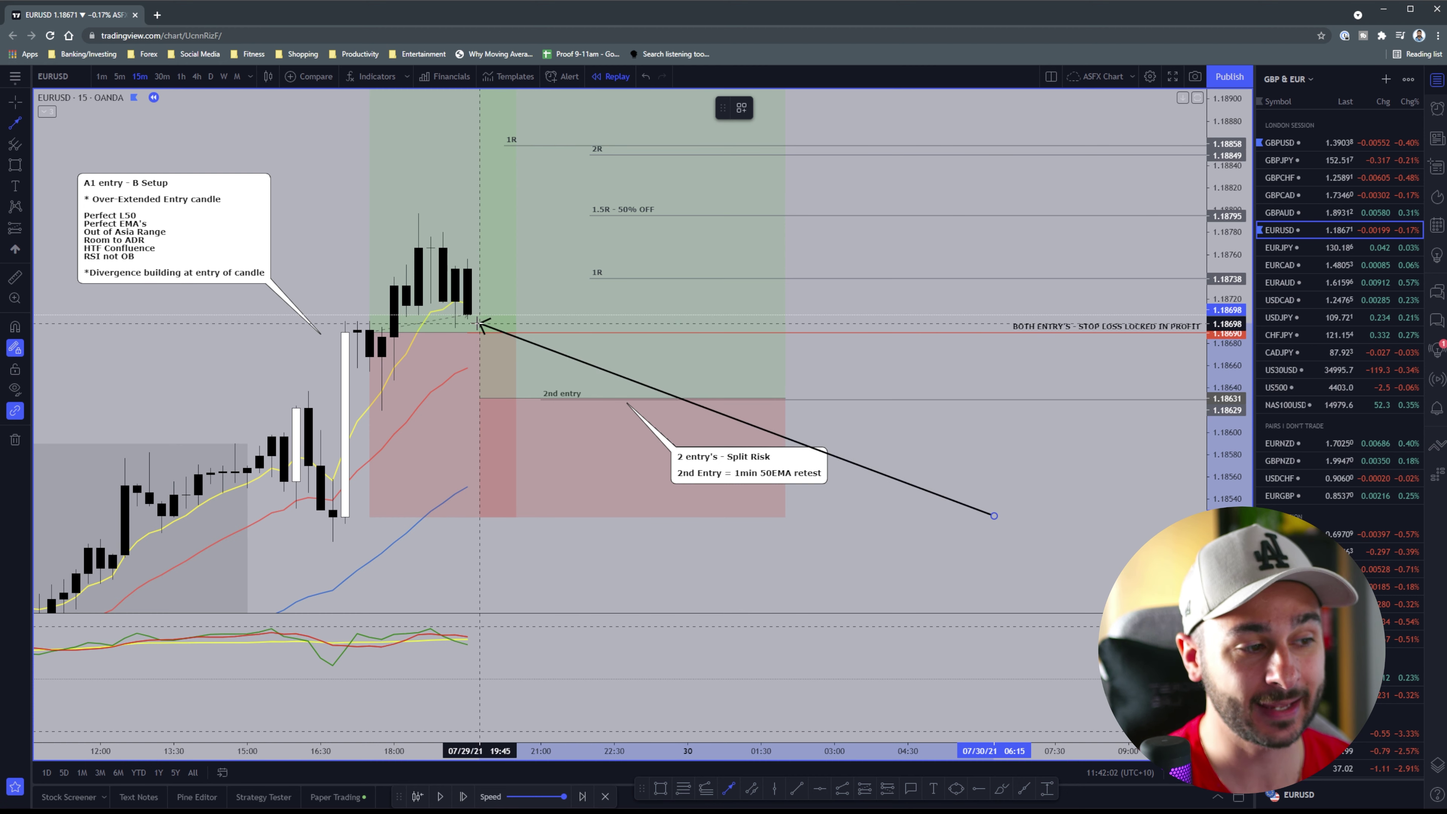
pyautogui.press('Escape')
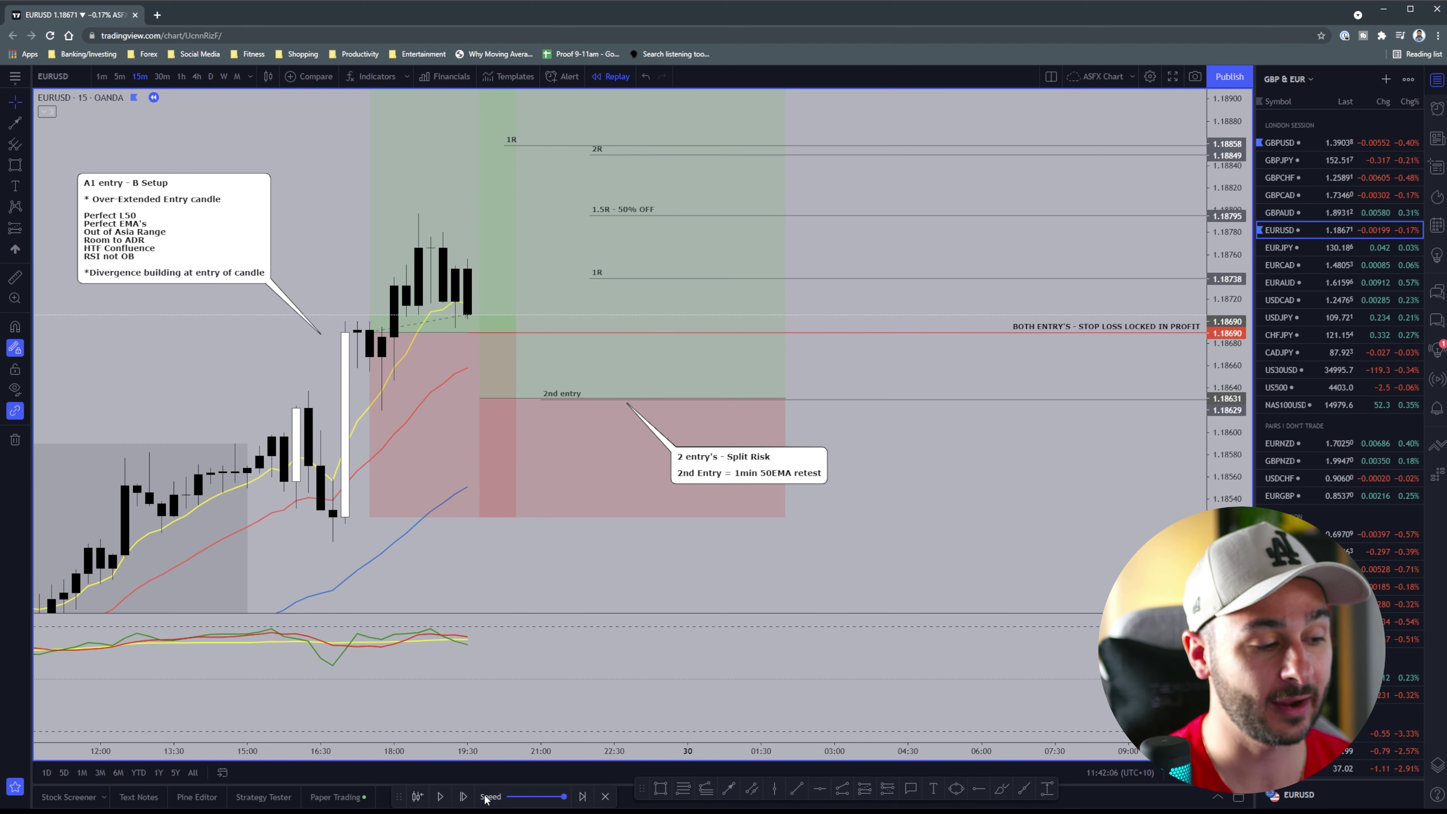
# Step: Advance the EURUSD replay candle by candle from 07/29 19:30 to 07/30 01:00 and frame both entries with the 1.5R level
pyautogui.click(463, 797)
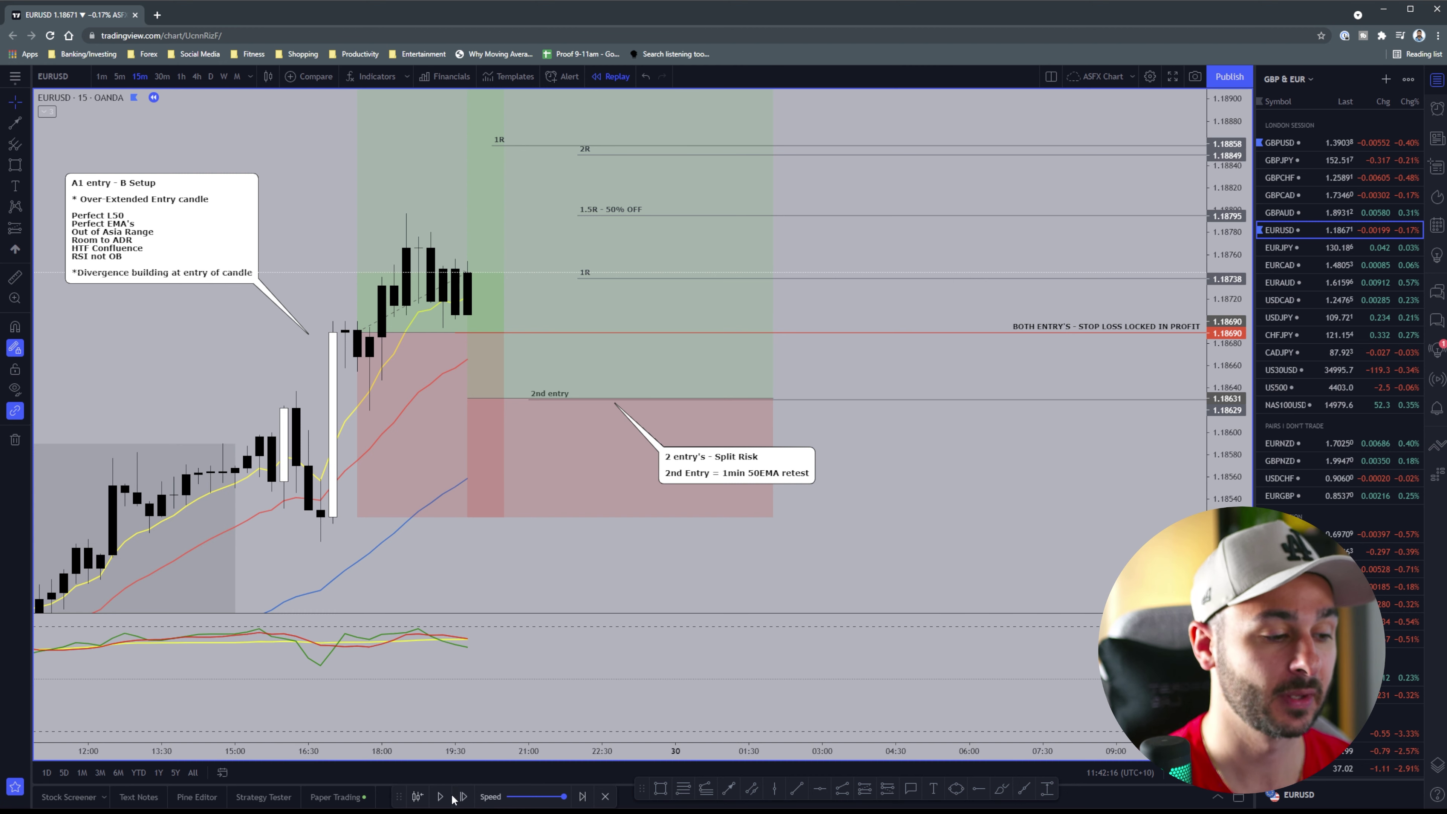
pyautogui.click(464, 797)
pyautogui.click(464, 797)
pyautogui.click(464, 796)
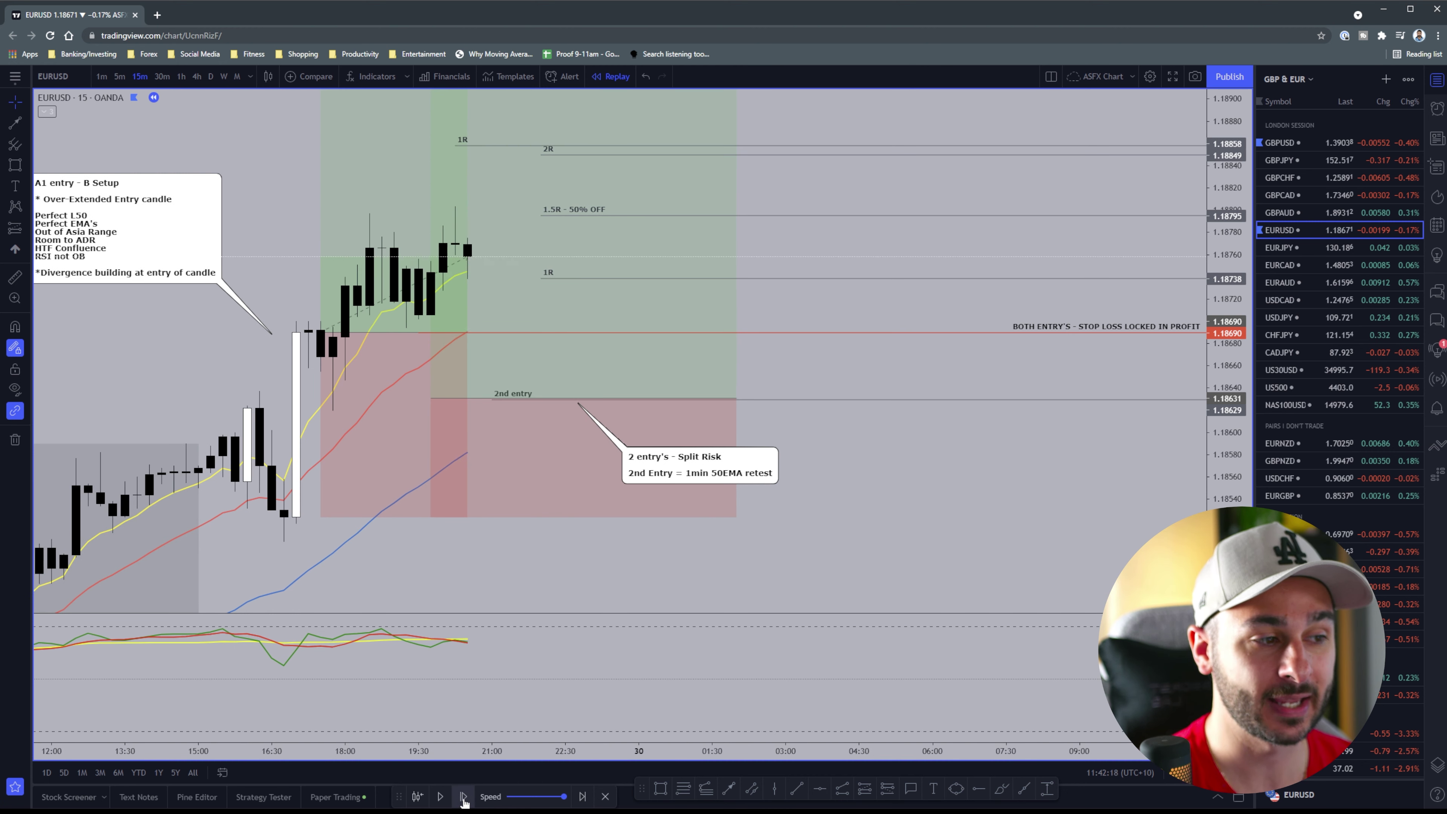
pyautogui.click(463, 797)
pyautogui.click(464, 797)
pyautogui.click(463, 797)
pyautogui.click(463, 797)
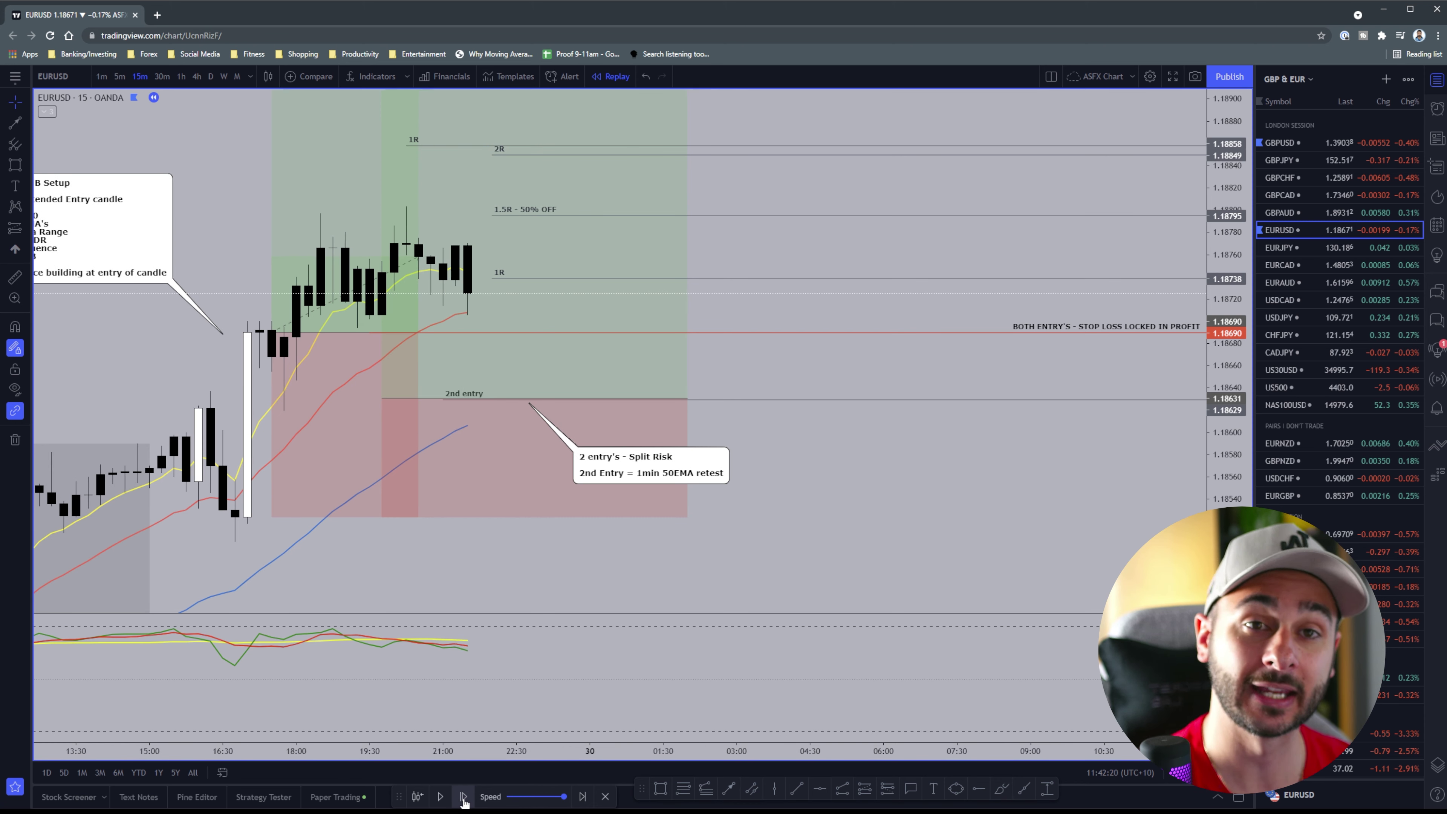
pyautogui.click(464, 797)
pyautogui.click(464, 797)
pyautogui.click(464, 797)
pyautogui.click(464, 797)
pyautogui.click(464, 797)
pyautogui.click(463, 797)
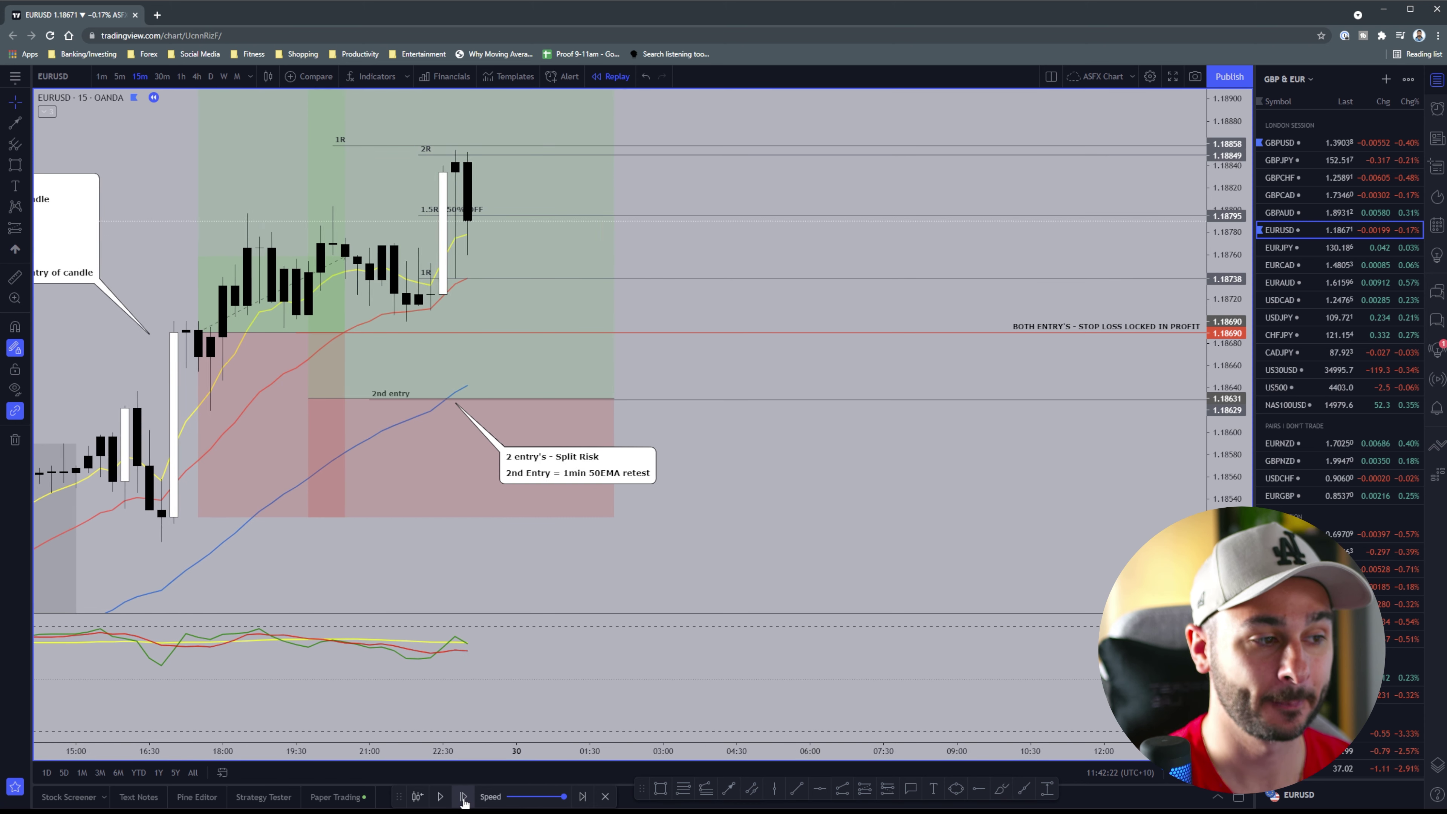
pyautogui.click(464, 797)
pyautogui.click(463, 797)
pyautogui.click(464, 797)
pyautogui.click(463, 796)
pyautogui.click(464, 797)
pyautogui.click(463, 796)
pyautogui.click(464, 797)
pyautogui.click(463, 797)
pyautogui.scroll(-2, 522, 513)
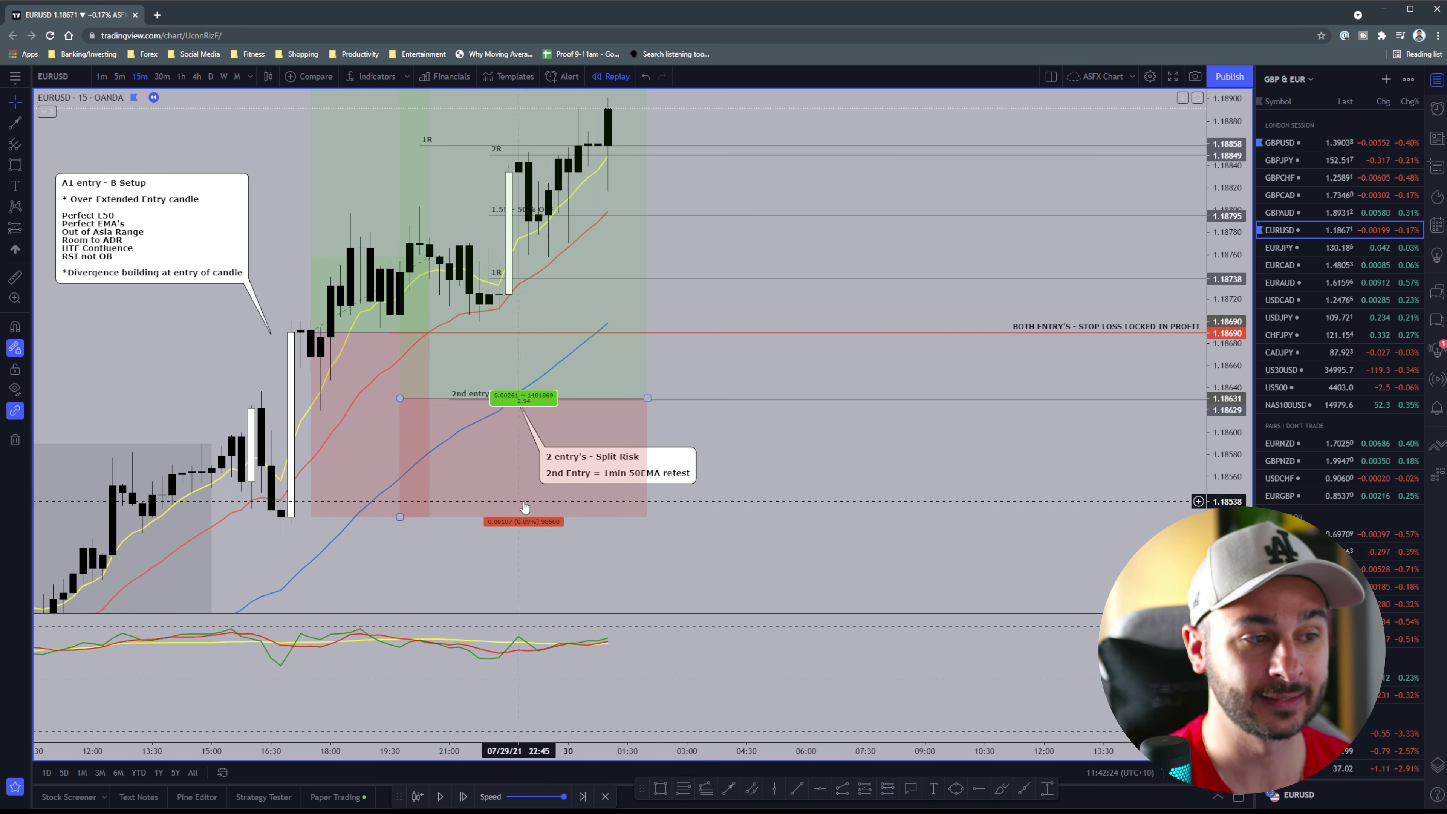
pyautogui.moveTo(1227, 199); pyautogui.dragTo(1228, 305)
pyautogui.moveTo(1008, 554); pyautogui.dragTo(1003, 591)
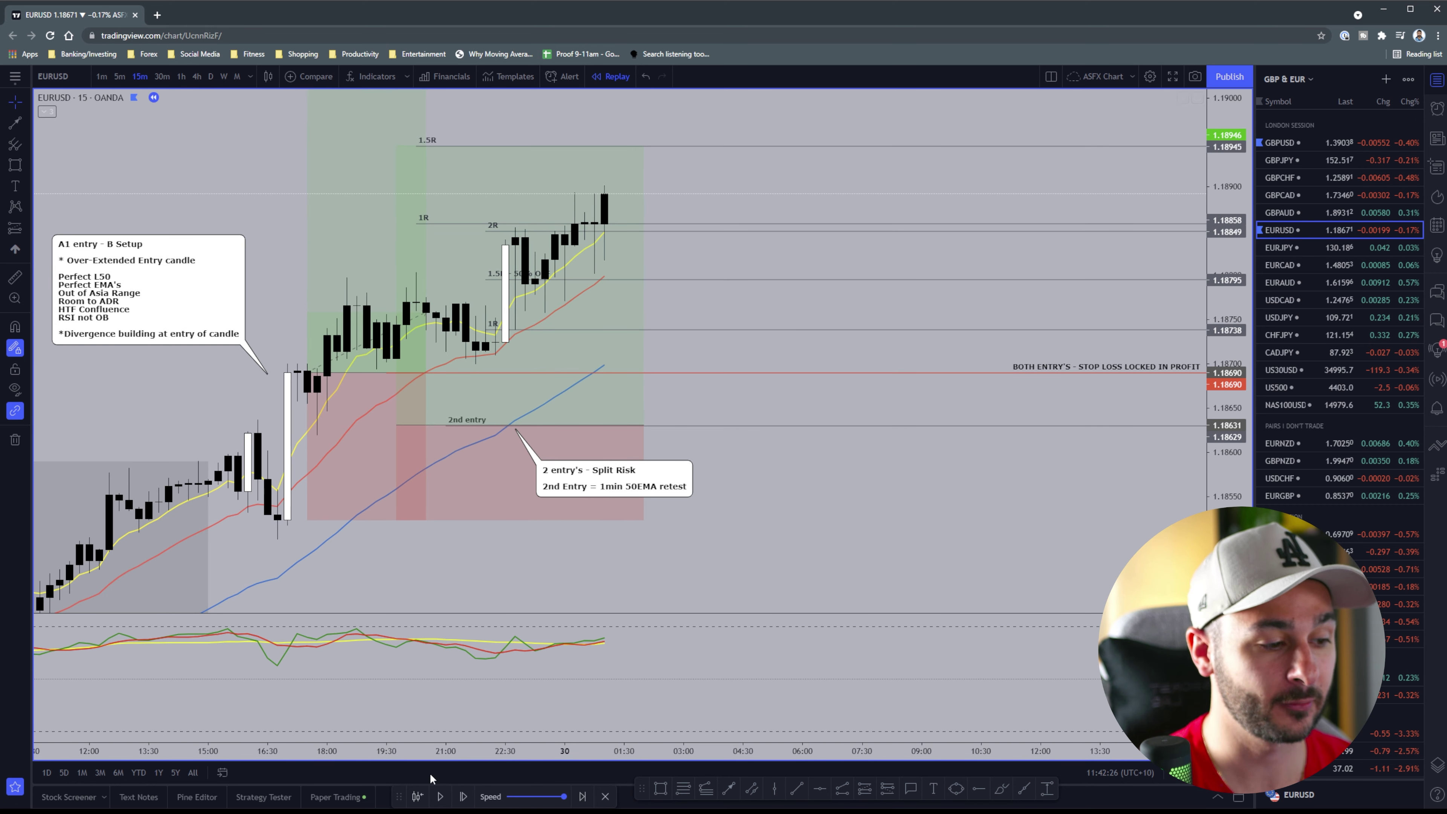